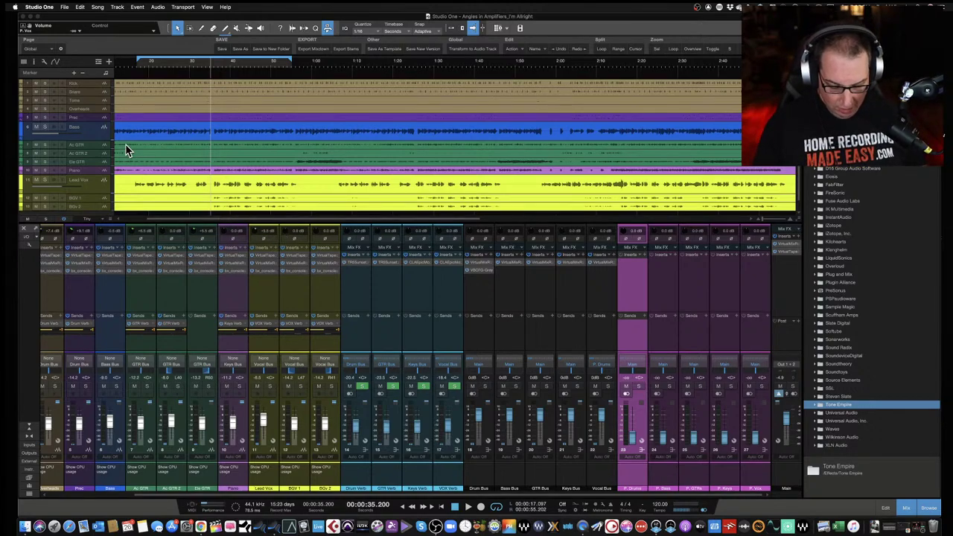
Turn off loop playback and return the playhead to the start of the song
key("slash")
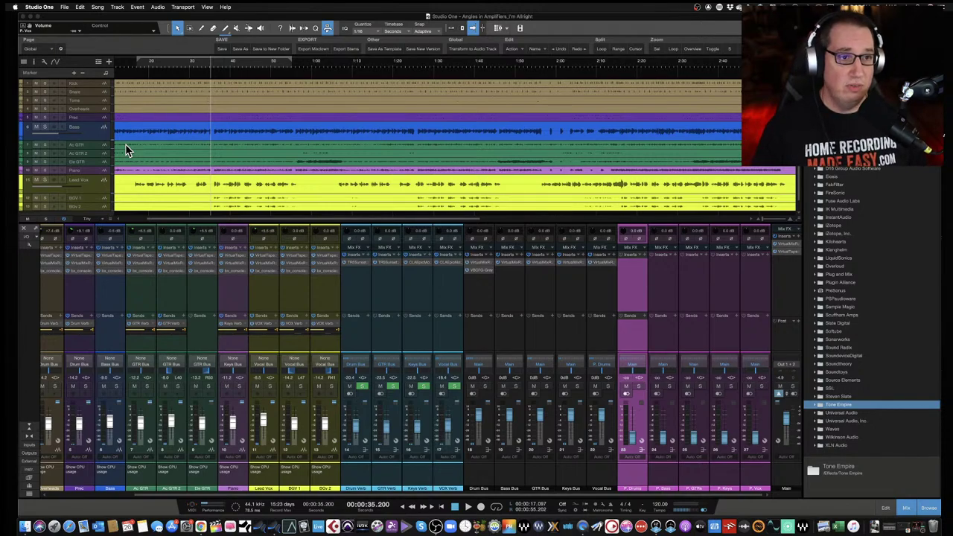
key("Home")
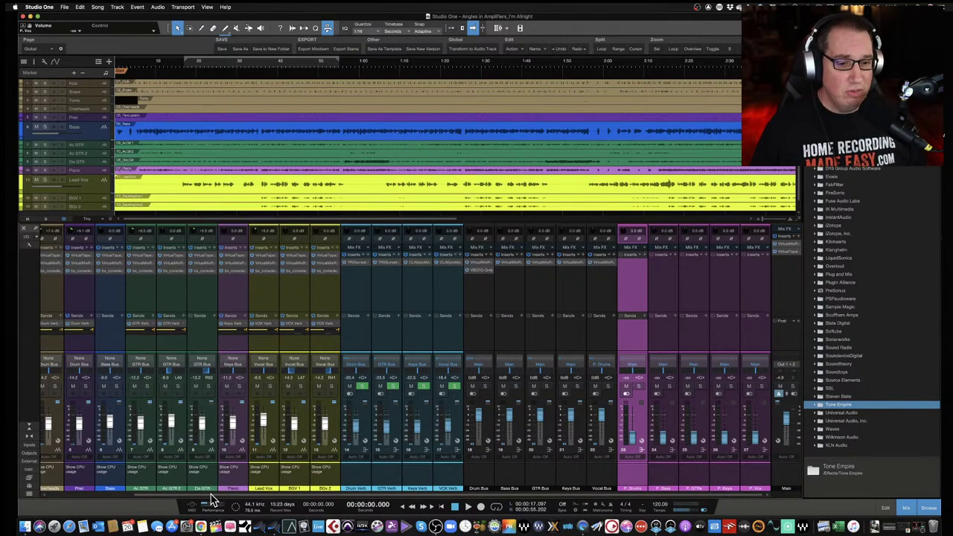
Look through the source channels in the mixer one by one, from the drums and bass to the guitars, piano and vocals
left_click_drag(213, 500, 8, 484)
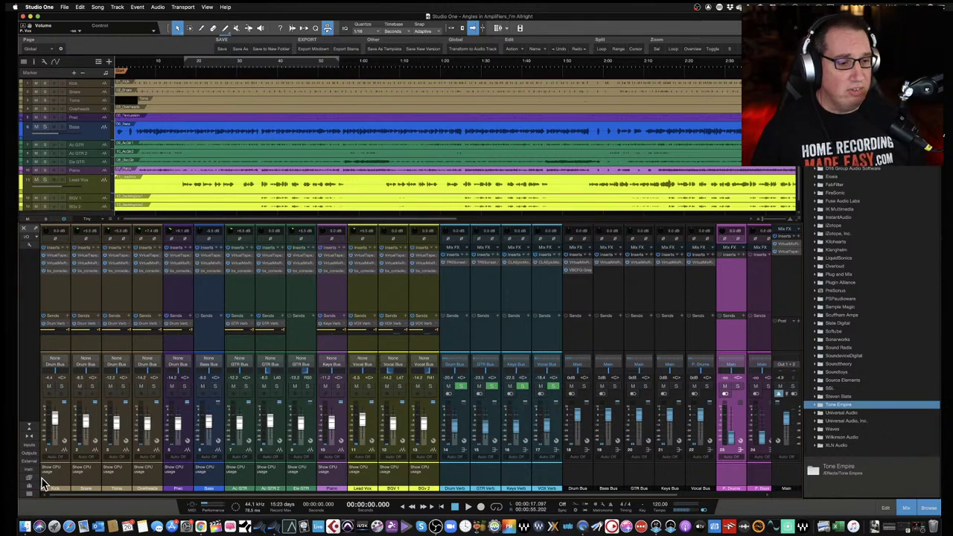
left_click(150, 477)
left_click(178, 482)
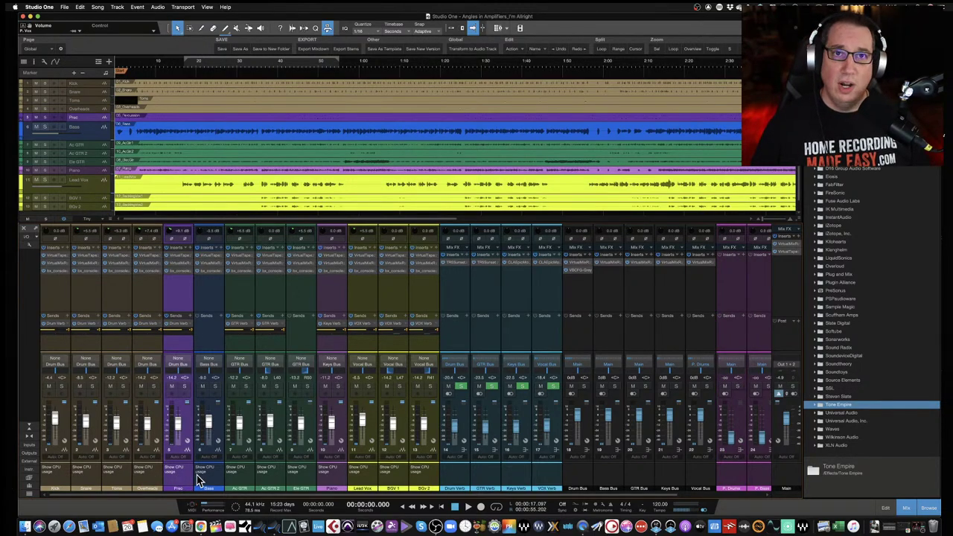
left_click(204, 480)
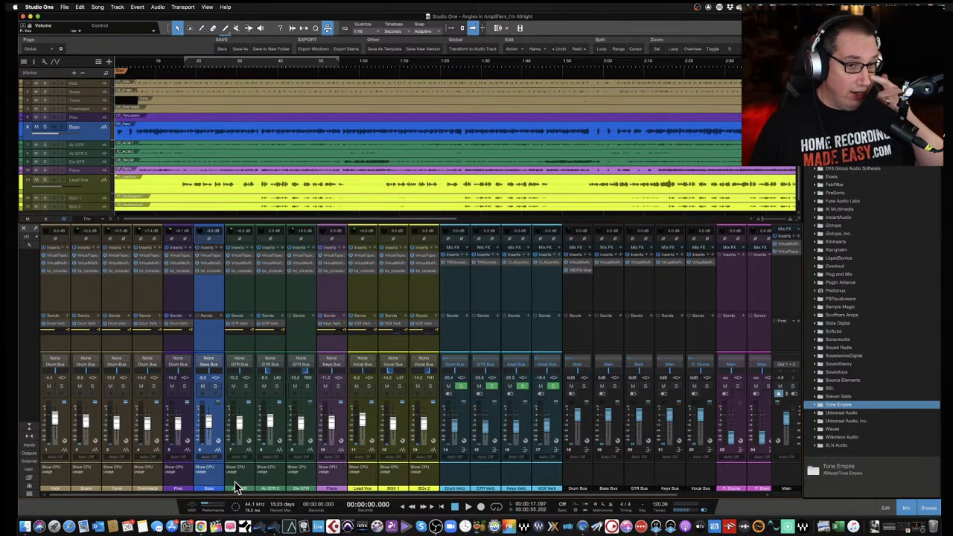
left_click(238, 486)
left_click(268, 486)
left_click(294, 477)
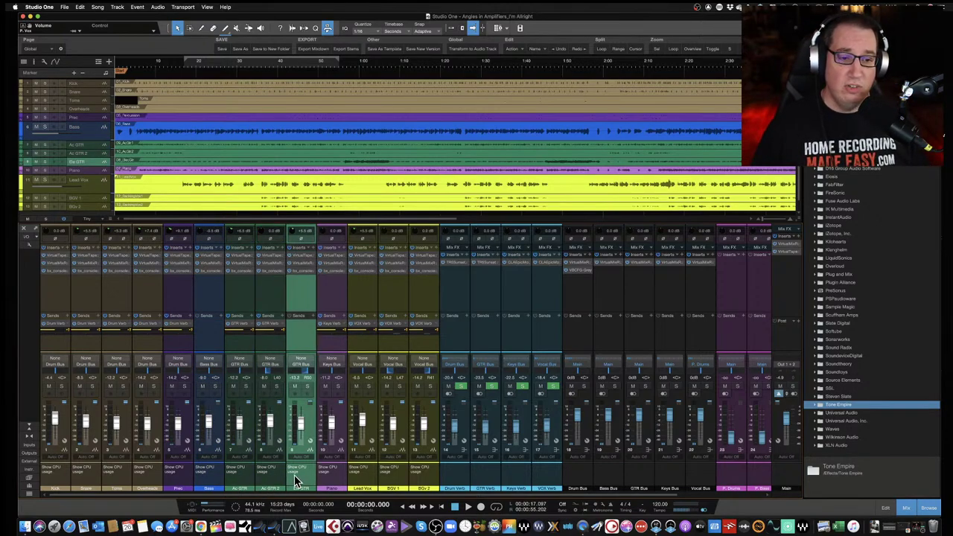
left_click(332, 482)
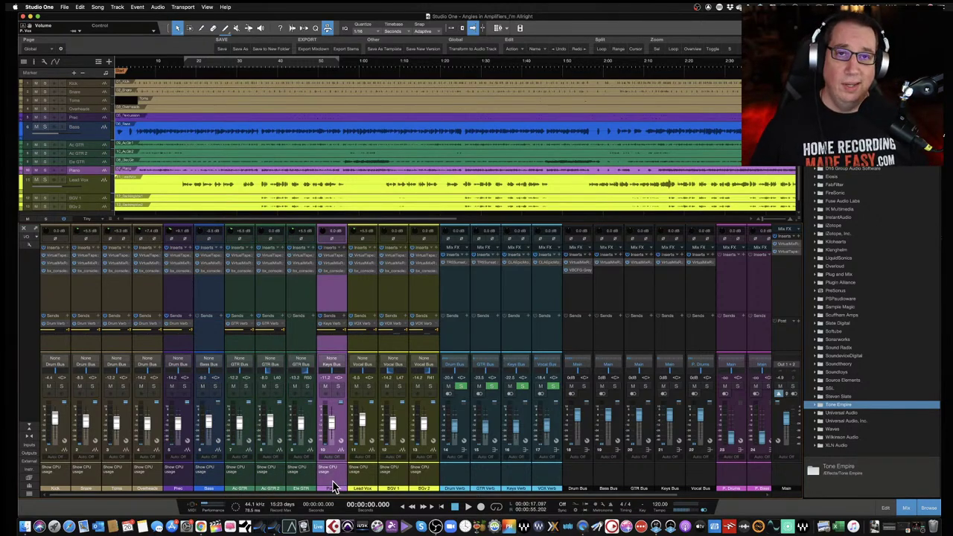
left_click(356, 482)
left_click(391, 476)
left_click(415, 475)
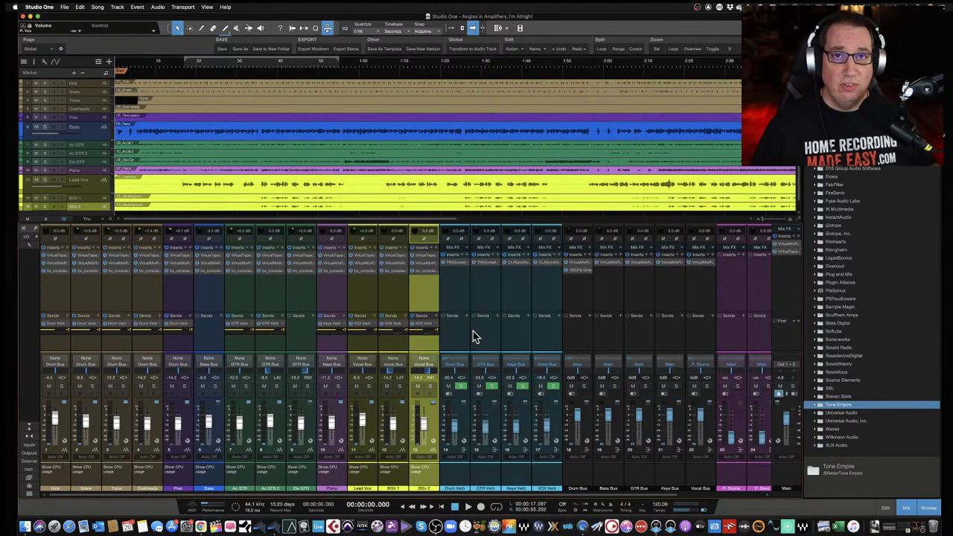
Look through the four reverb channels, the five instrument and vocal buses, and the first parallel channel, P. Drums
left_click(456, 297)
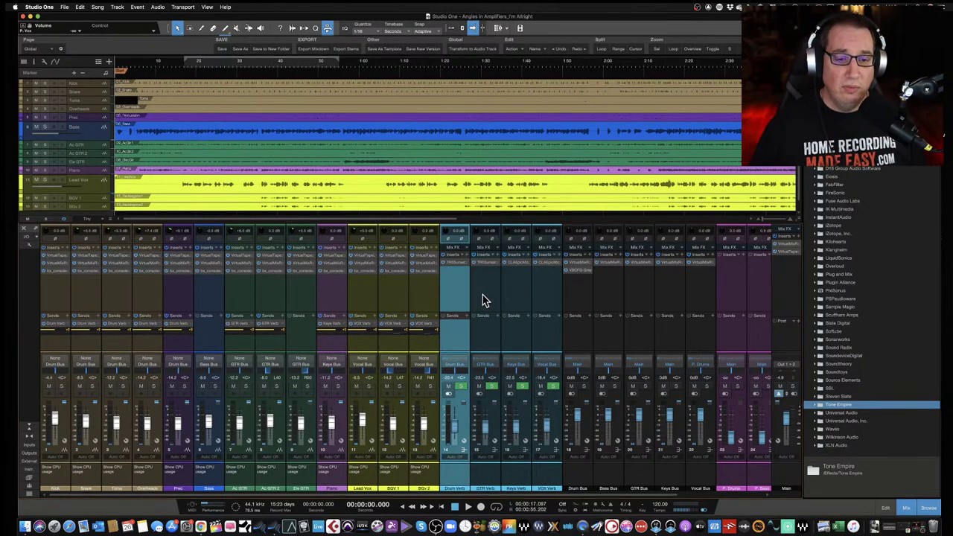
left_click(484, 299)
left_click(511, 299)
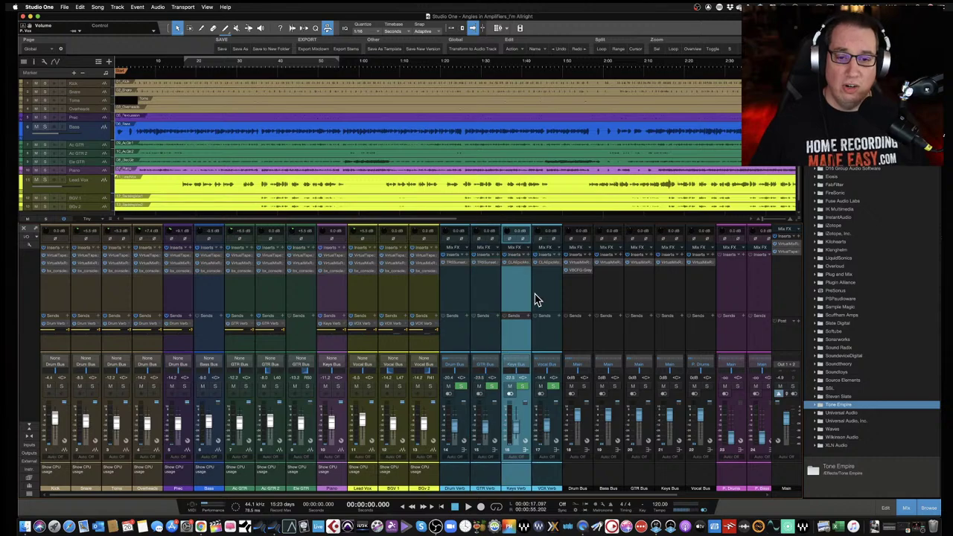
left_click(540, 300)
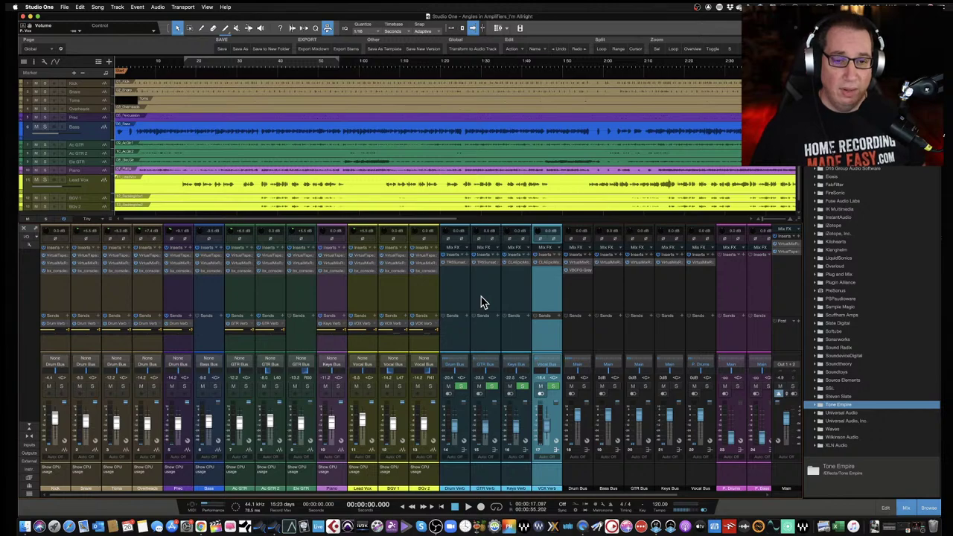
scroll(481, 301, "right", 3)
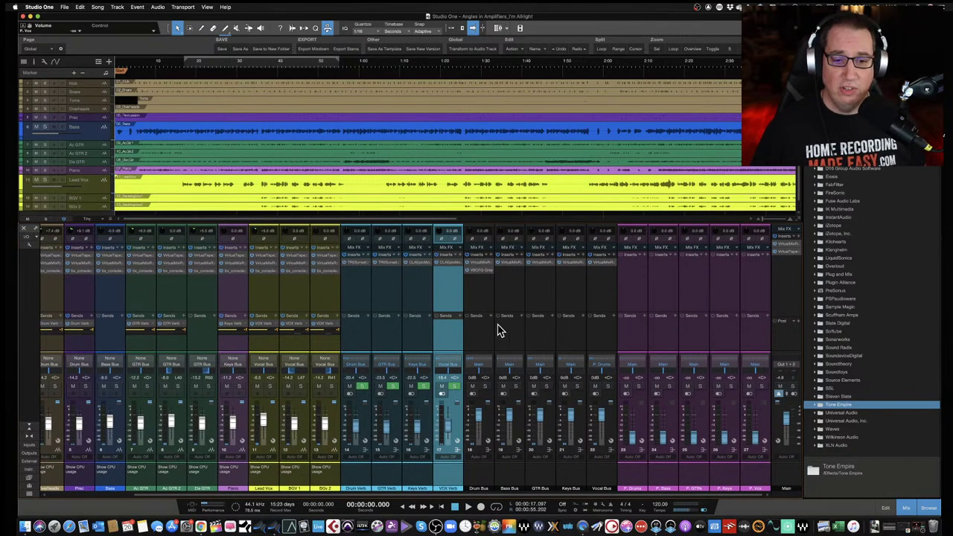
left_click(478, 335)
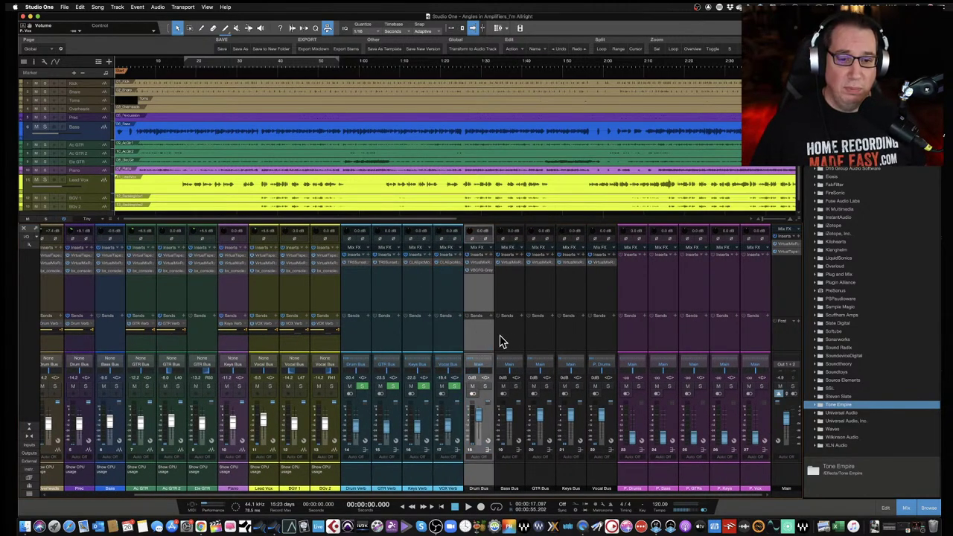
left_click(507, 338)
left_click(547, 336)
left_click(572, 336)
left_click(607, 335)
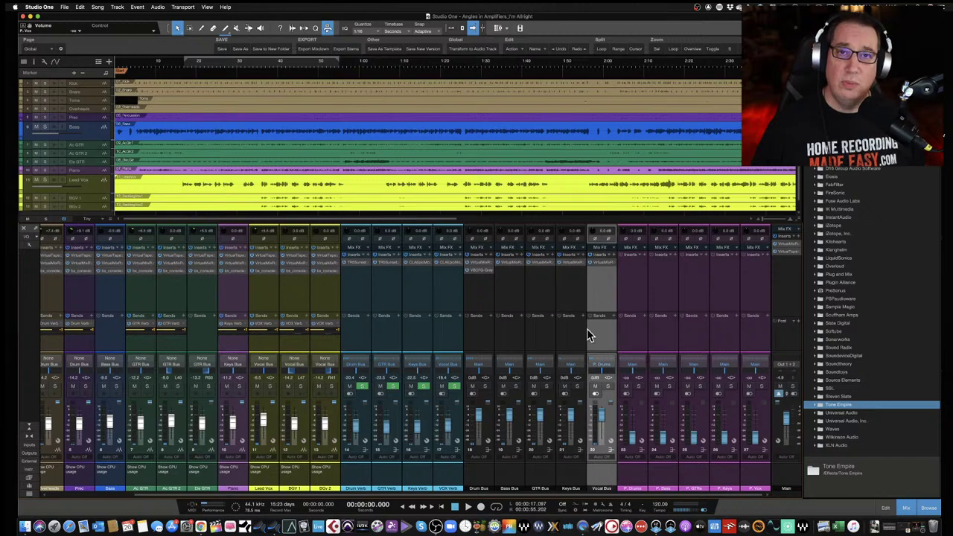
left_click(476, 344)
left_click(506, 350)
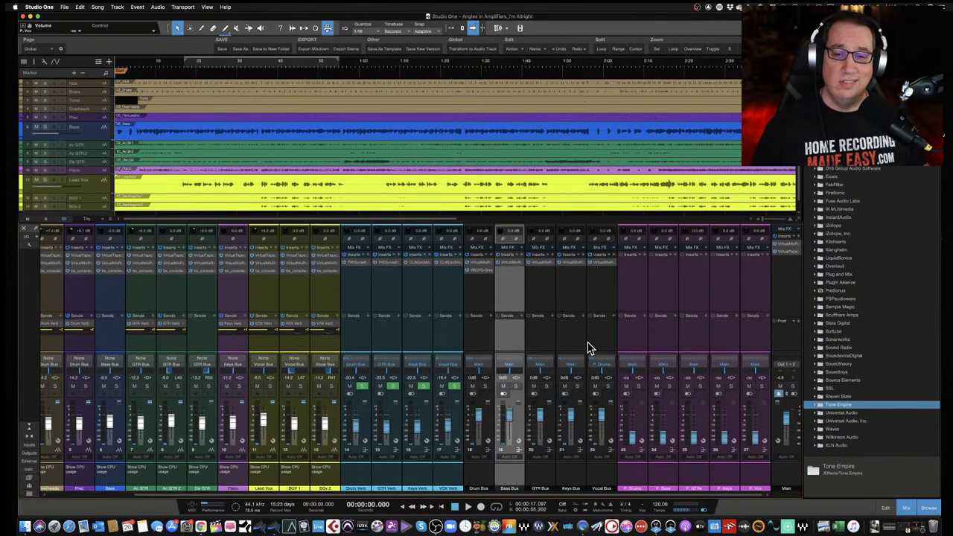
left_click(624, 335)
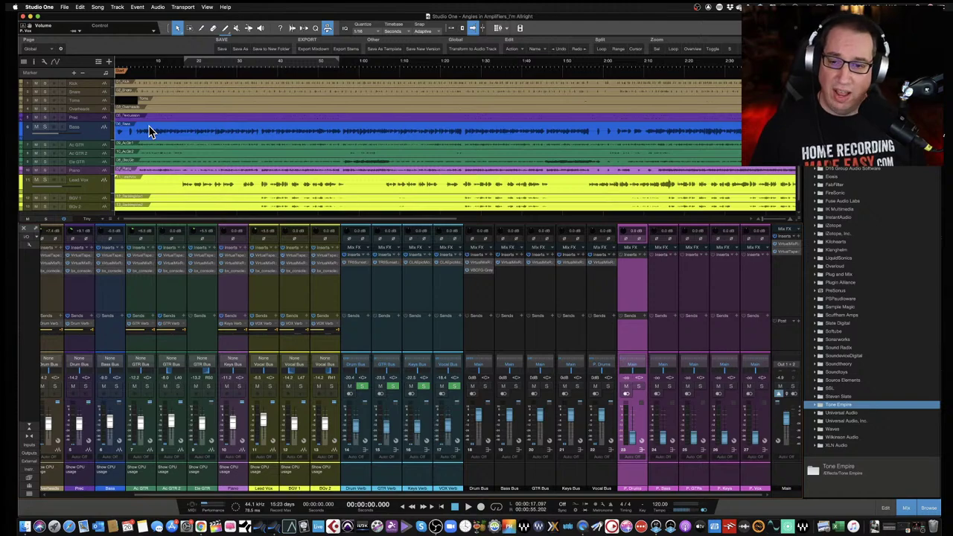
Briefly play the song's opening, and change the playback device in the audio setup preferences
key("space")
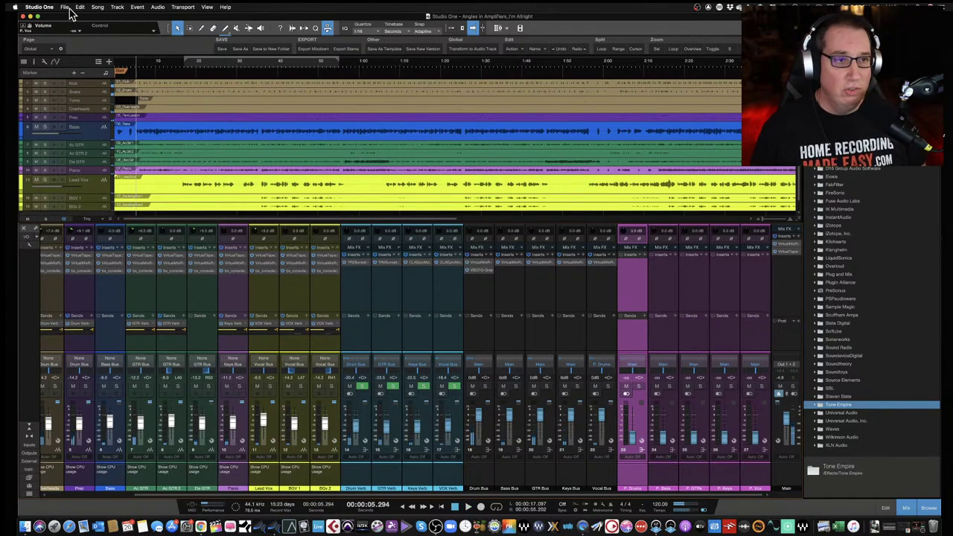
left_click(38, 7)
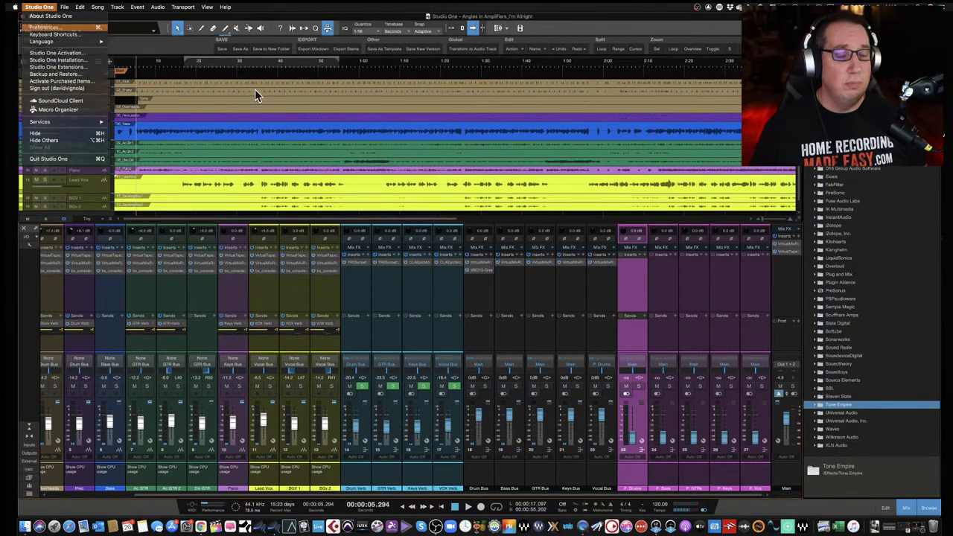
left_click(43, 28)
left_click(462, 245)
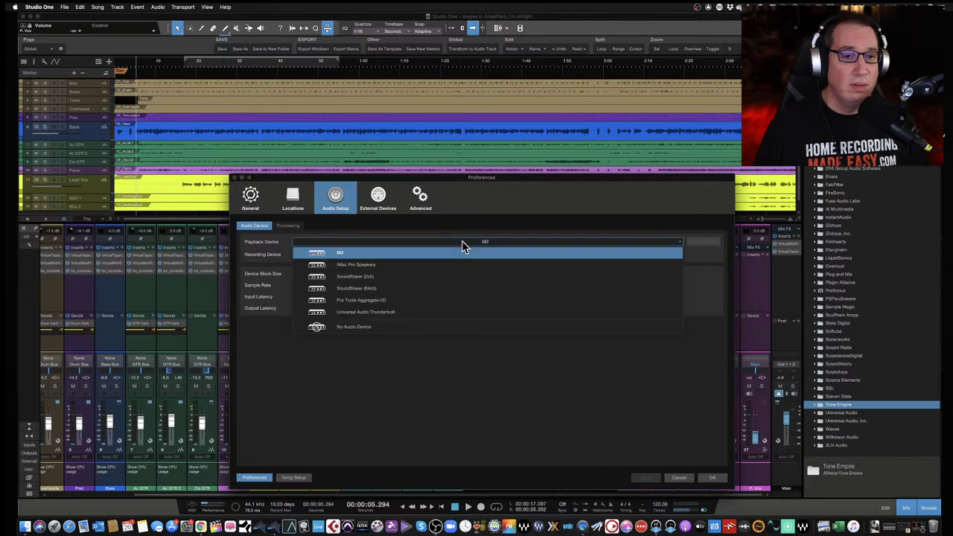
left_click(459, 323)
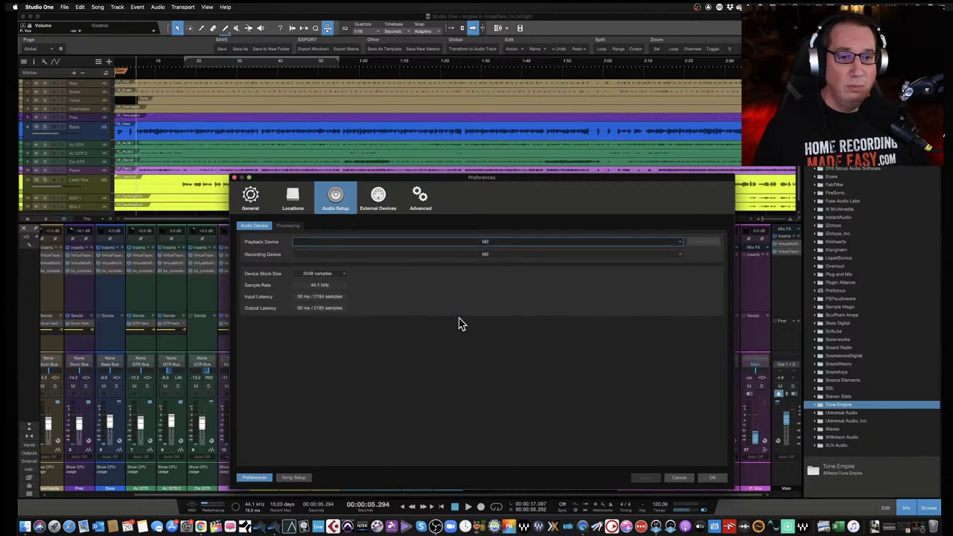
left_click(710, 478)
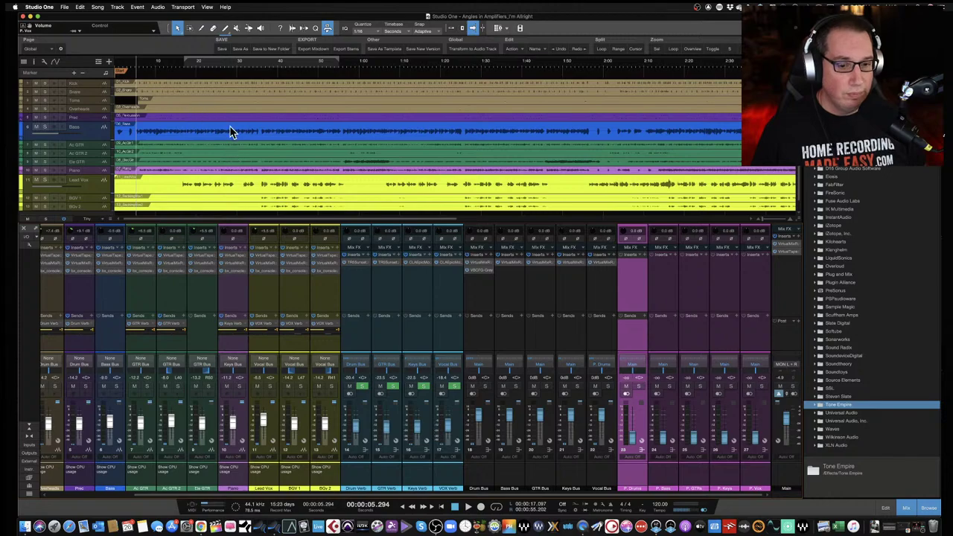
Play the song from the beginning to audition the mix, with the buses and parallel channels in view
key("Home")
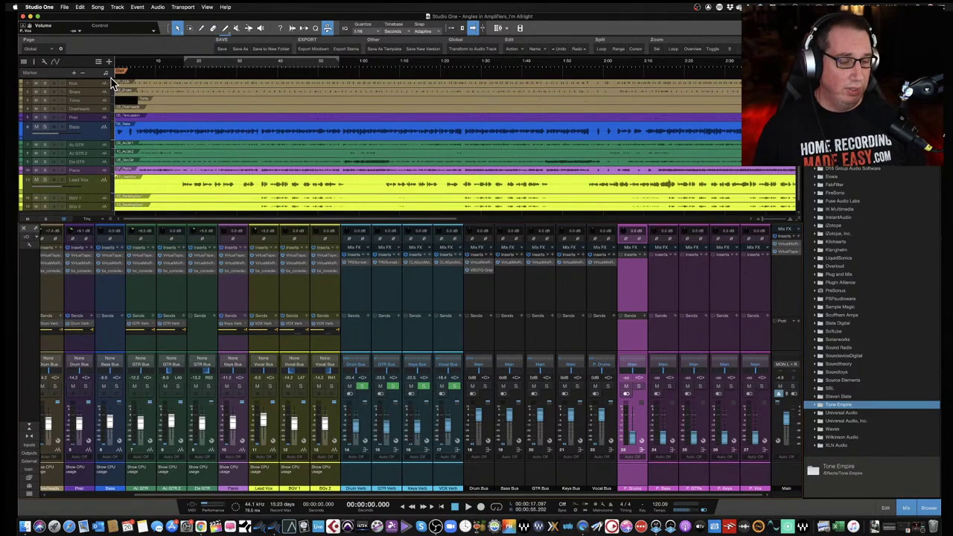
key("space")
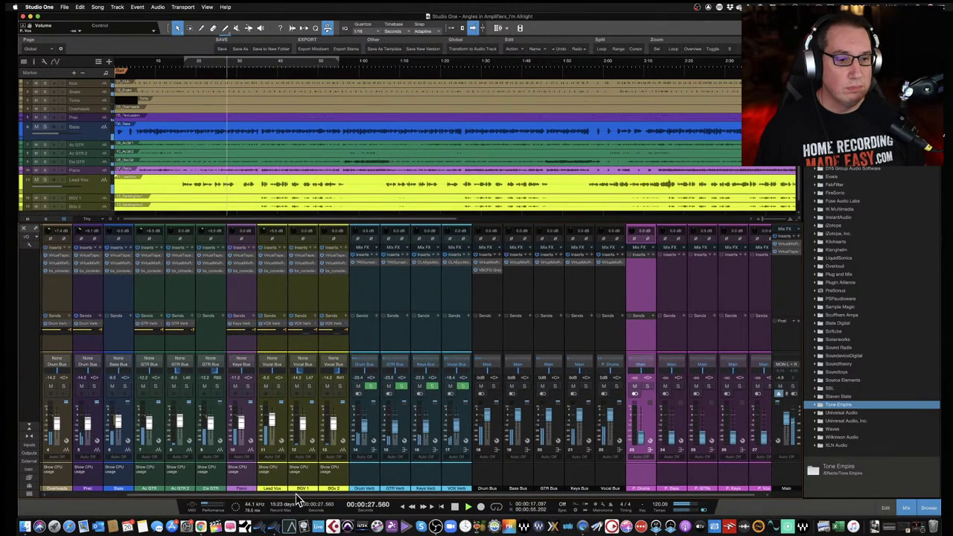
scroll(296, 495, "right", 2)
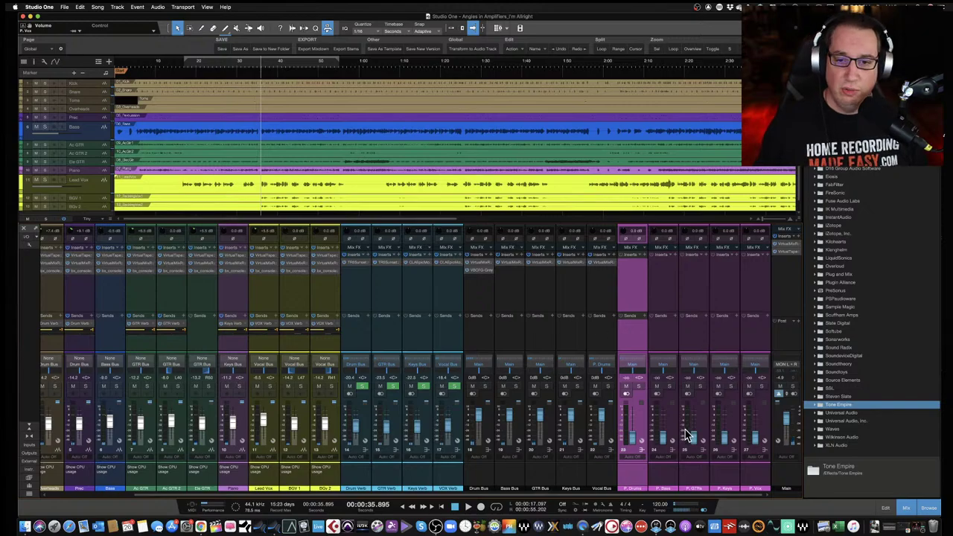
Hide the browser so all mixer channels fit, and route the Vocal Bus output to Main
left_click(928, 508)
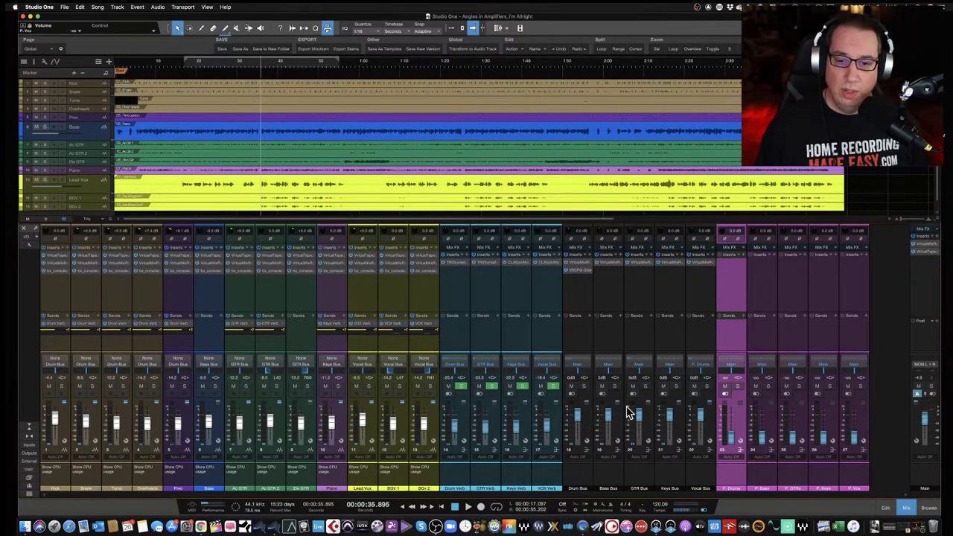
left_click(705, 365)
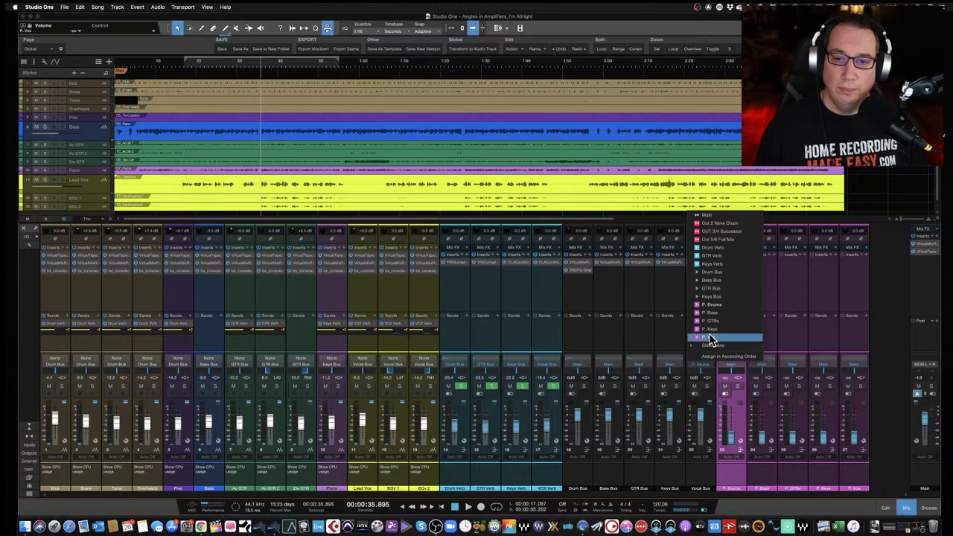
left_click(709, 217)
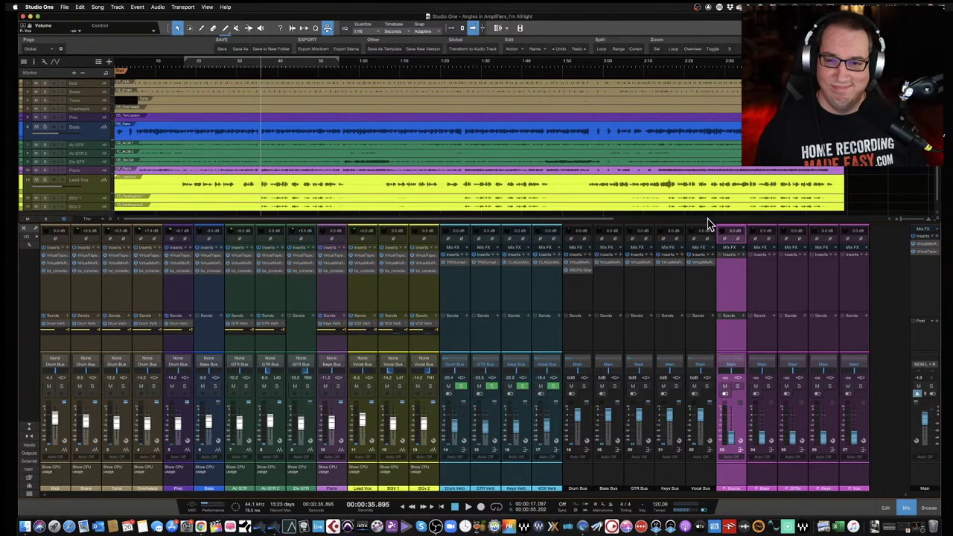
Play the song and rebalance Lead Vox to -4.4 dB, both BGVs to -10.1 dB and percussion to -15.3 dB, and save it
key("comma")
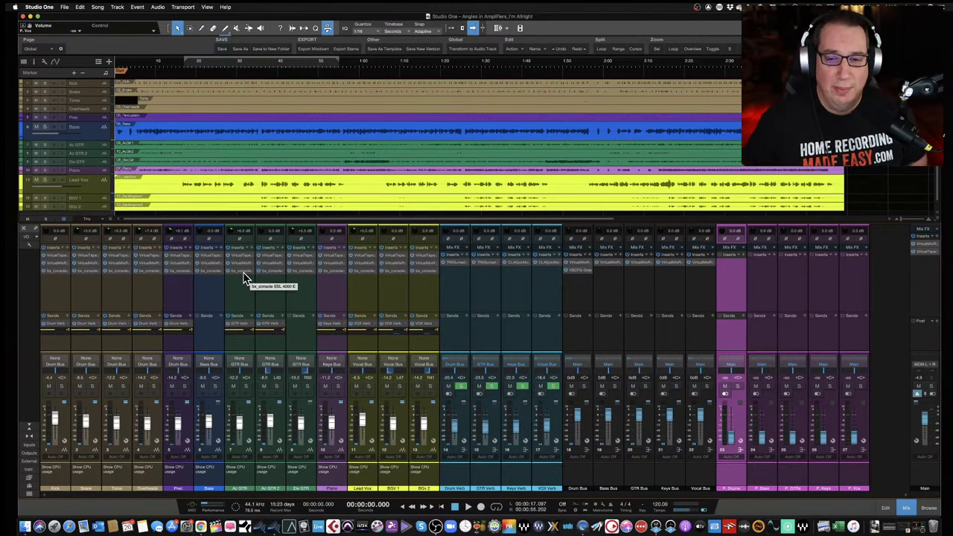
key("space")
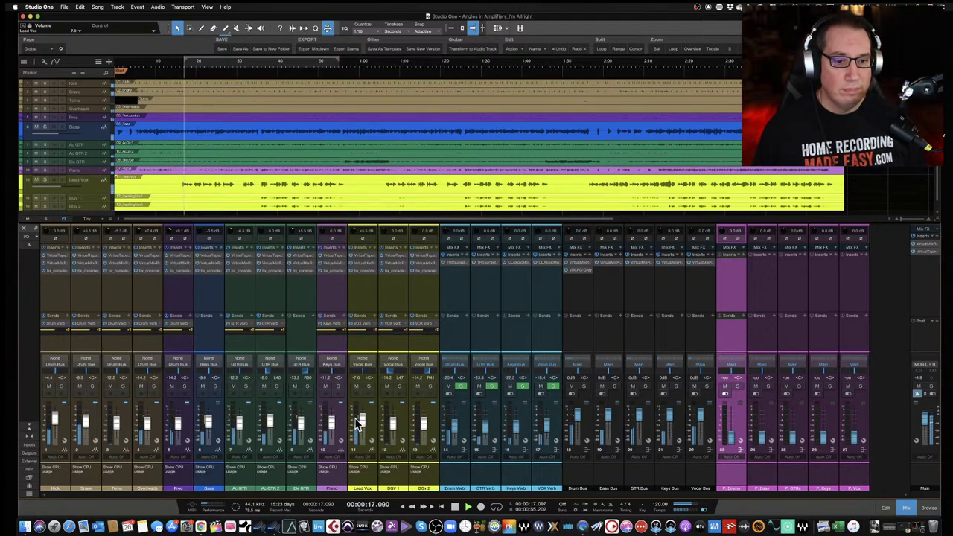
left_click_drag(361, 422, 361, 418)
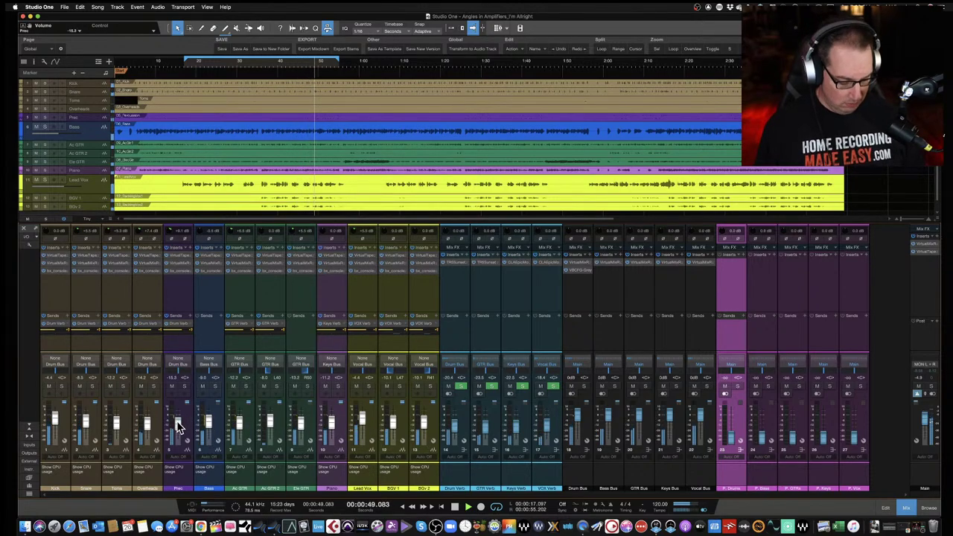
key("super+s")
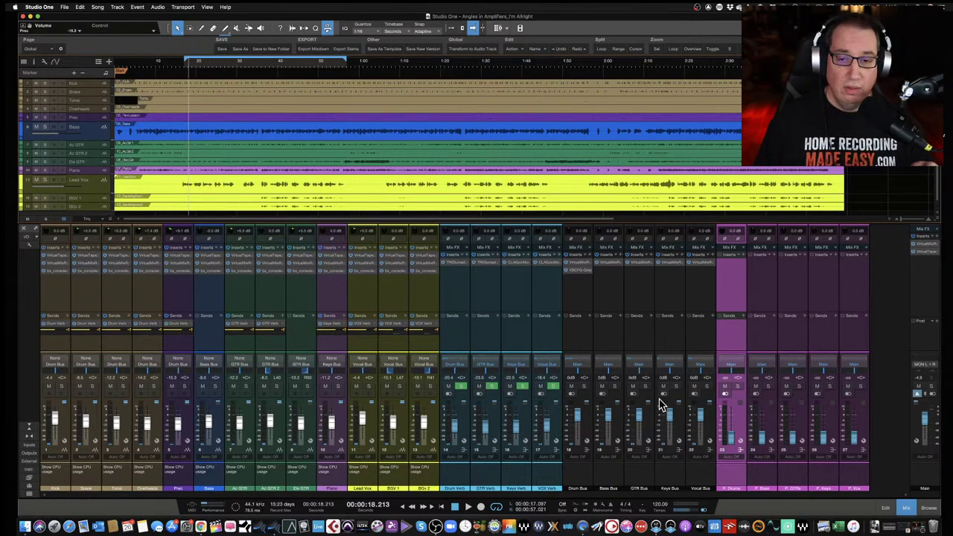
Compare the instrument and vocal buses, from Drum Bus to Vocal Bus, with their matching parallel channels, beginning with P. Drums
left_click(585, 334)
left_click(739, 341)
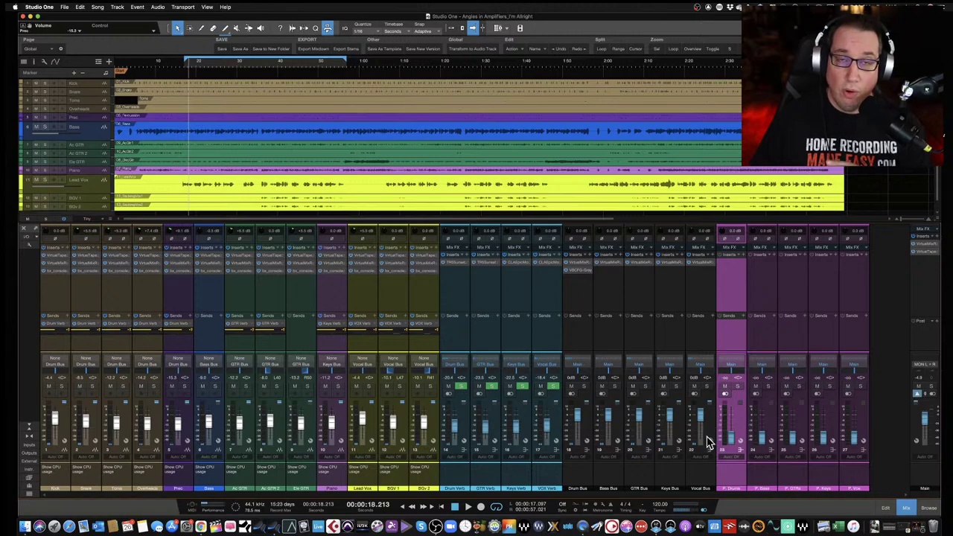
left_click(583, 332)
left_click(608, 336)
left_click(634, 336)
left_click(663, 331)
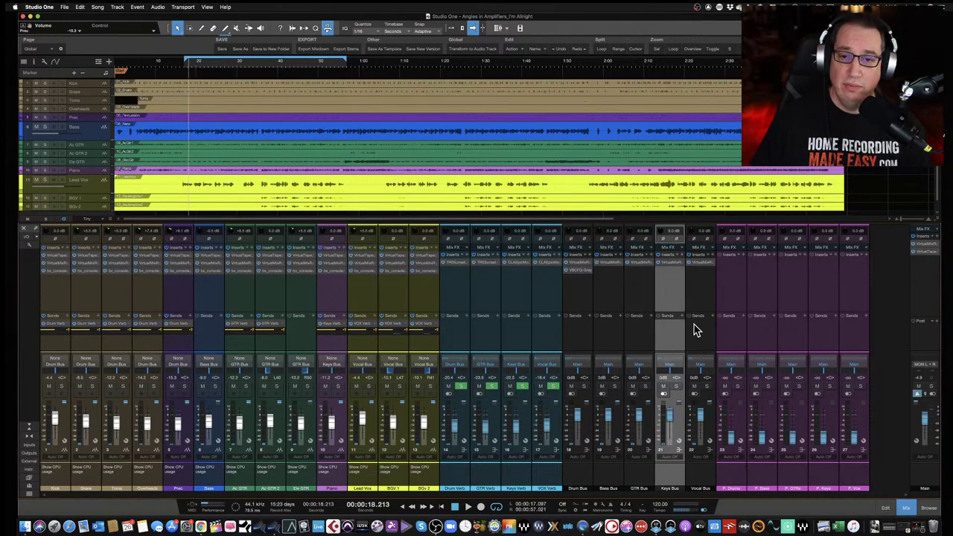
left_click(694, 330)
left_click(588, 339)
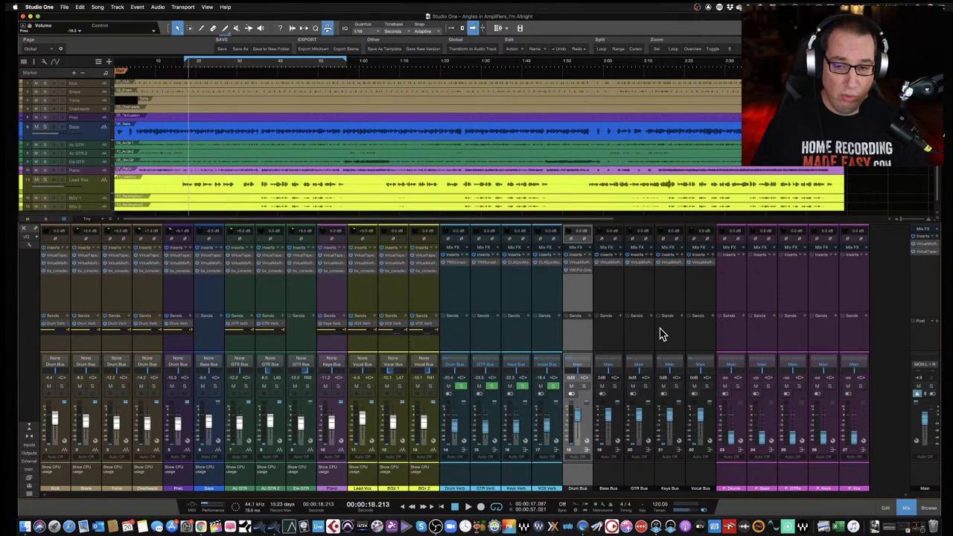
left_click(728, 341)
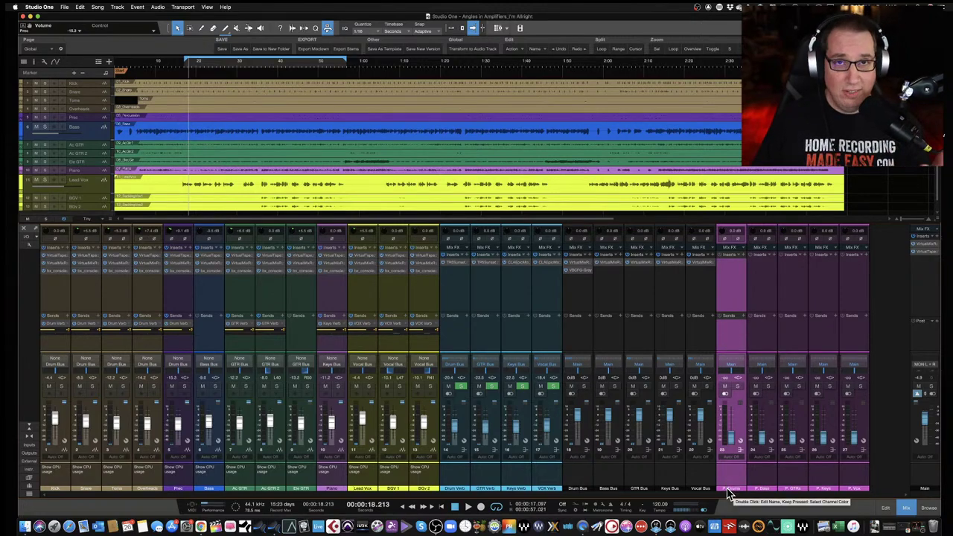
Go through the remaining parallel channels one by one: P. Bass, P. GTRs, P. Keys and P. Vox
left_click(765, 347)
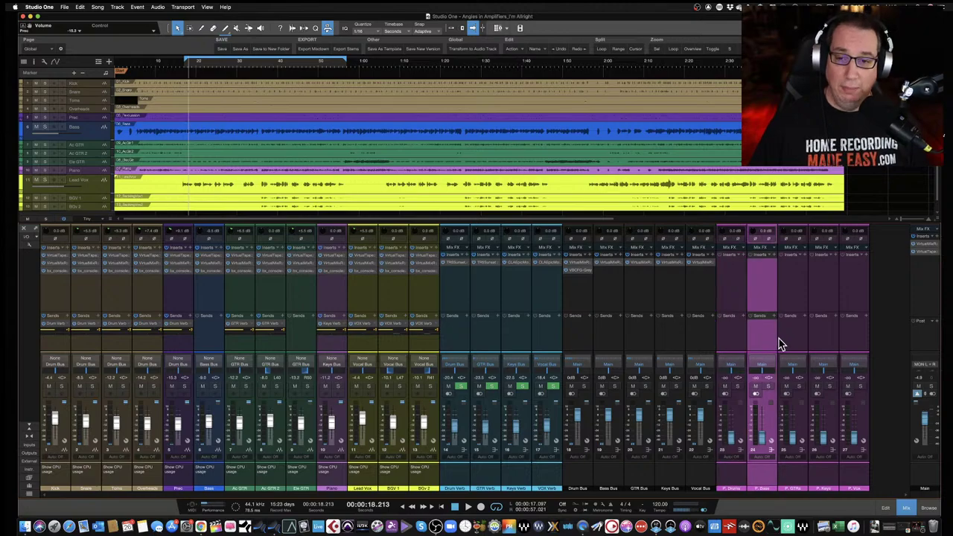
left_click(784, 343)
left_click(823, 341)
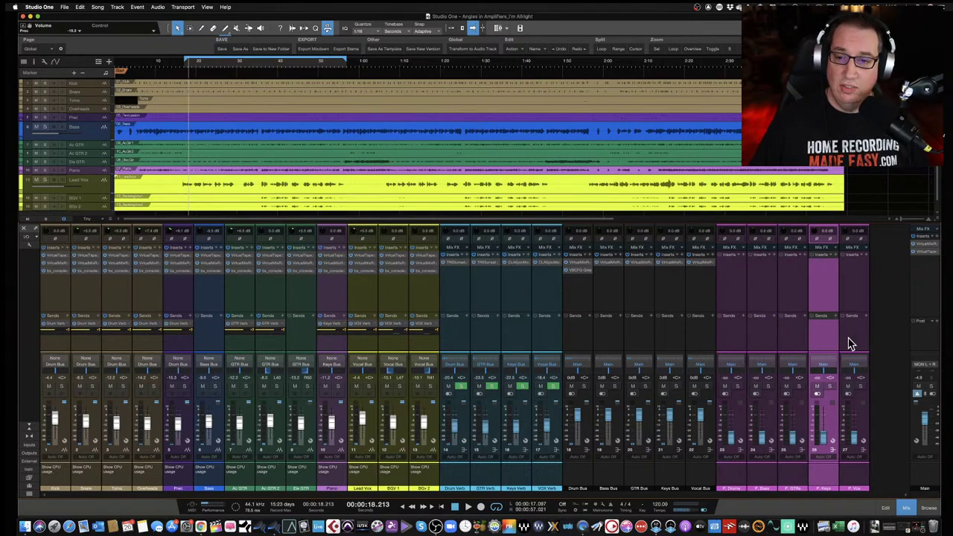
left_click(849, 339)
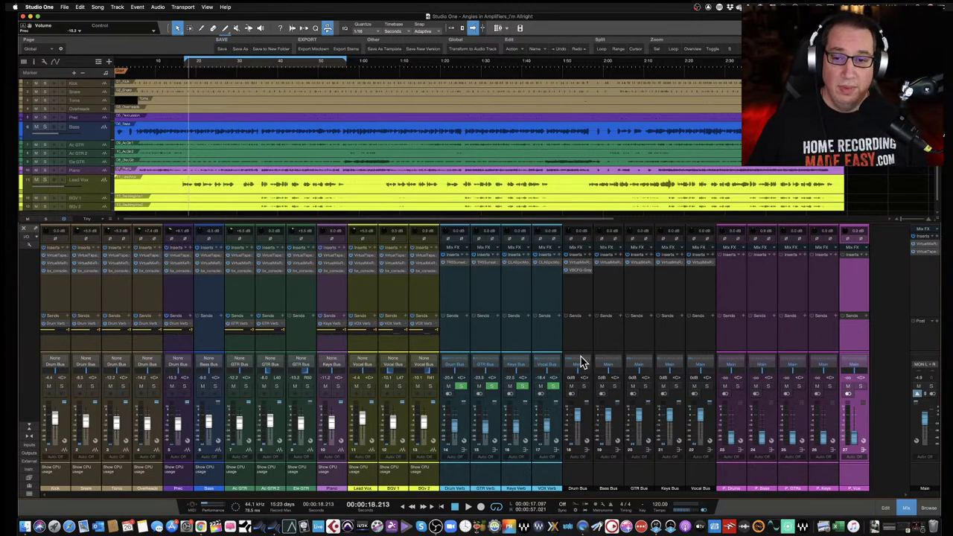
Try the P. Drums level at -29.7 dB against the Drum Bus and bring it back down to about -50 dB
left_click(729, 341)
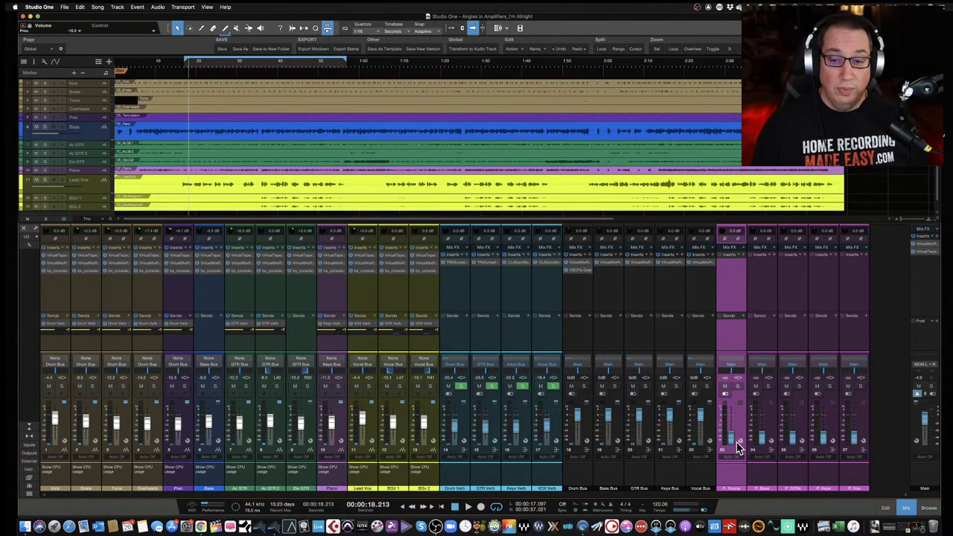
left_click_drag(734, 445, 732, 435)
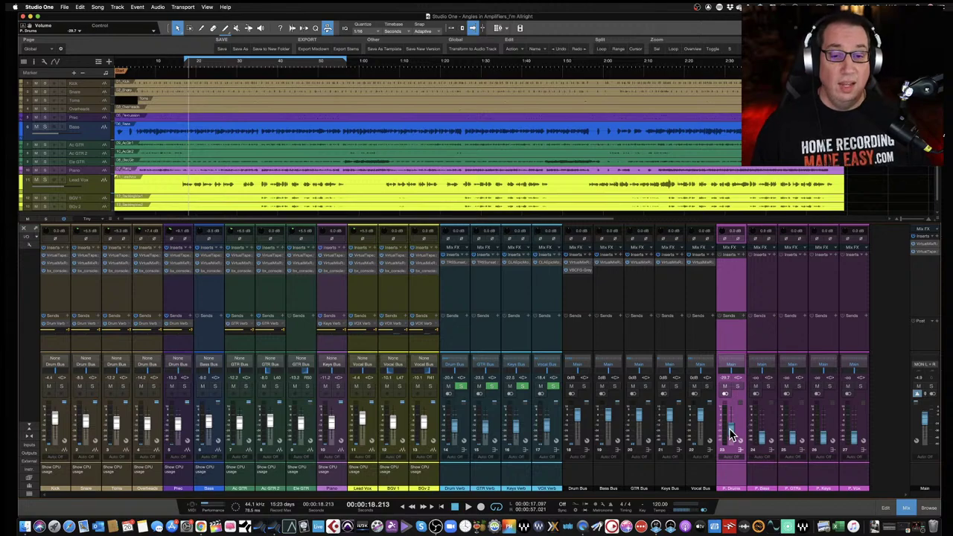
left_click(575, 335)
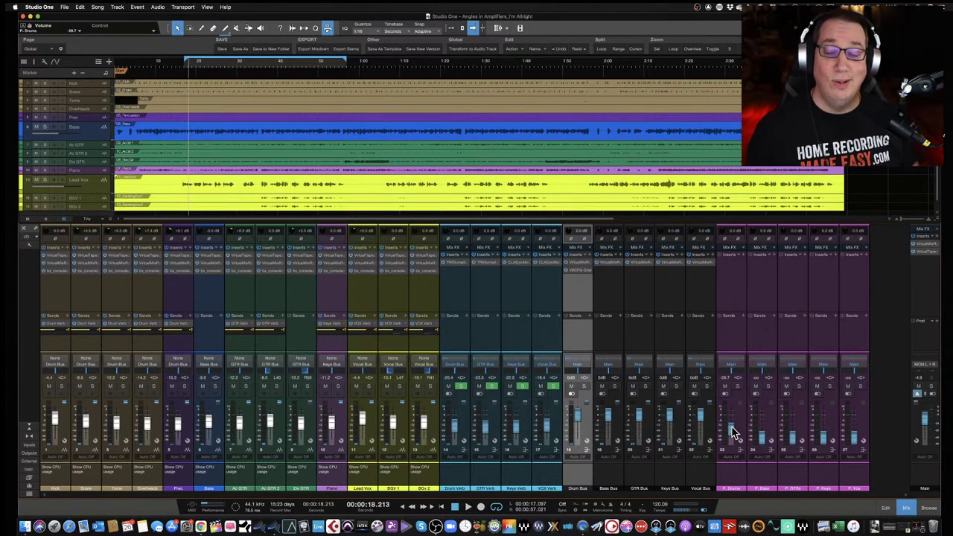
left_click_drag(733, 437, 733, 447)
left_click(731, 335)
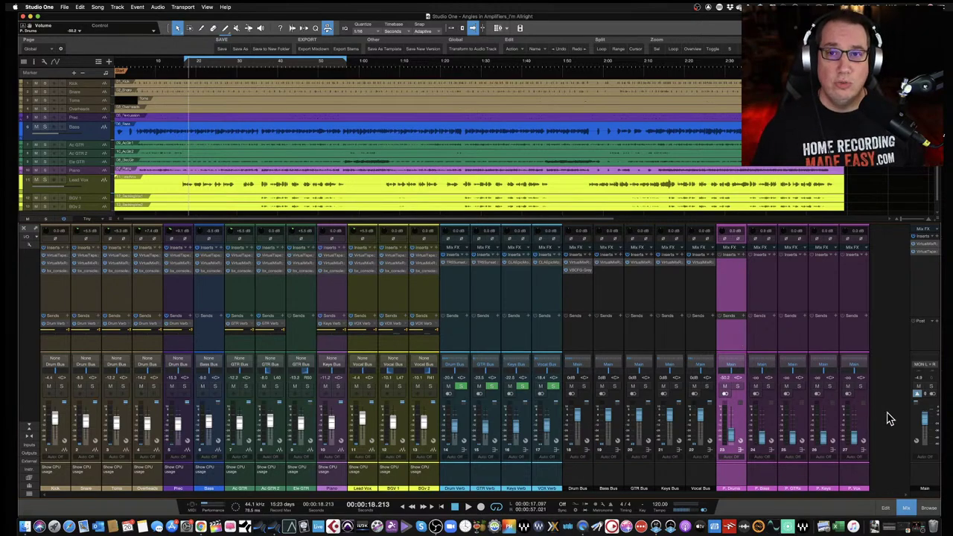
Find the stereo CLA-76 compressor among the Waves effects and insert it on the P. Drums channel
left_click(928, 509)
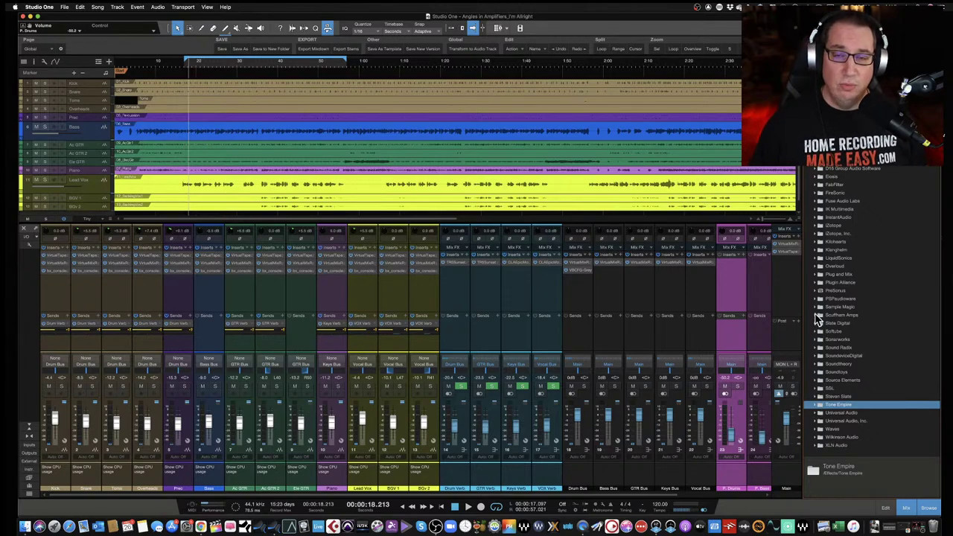
scroll(721, 289, "right", 3)
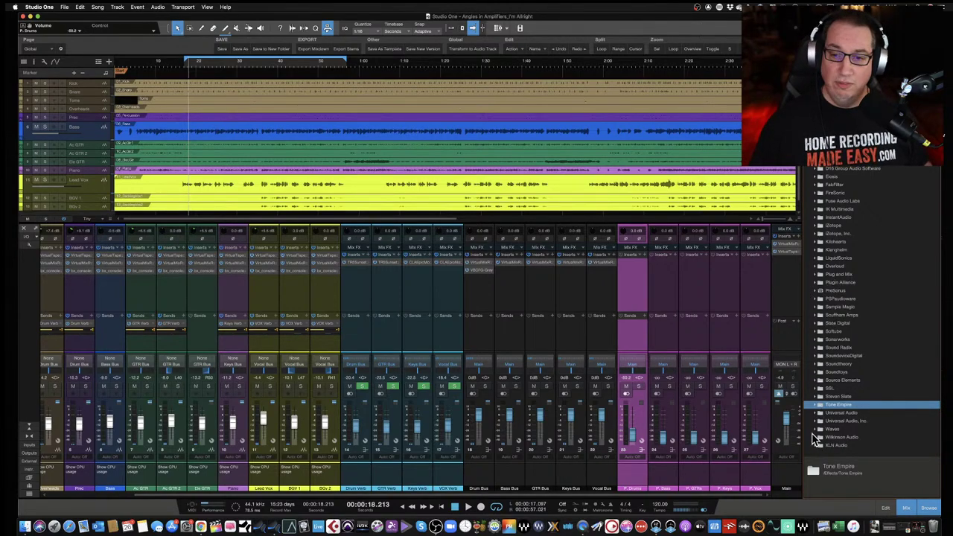
double_click(827, 430)
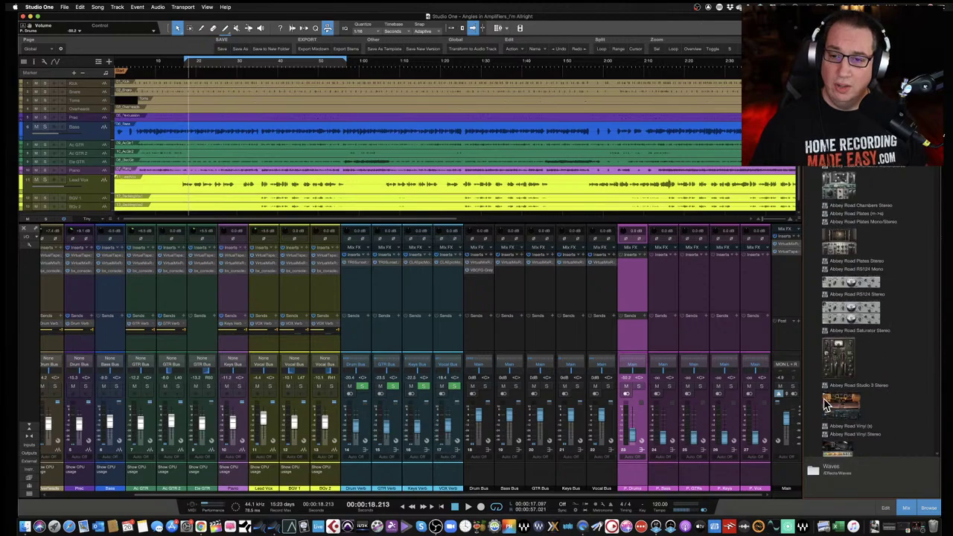
scroll(827, 404, "down", 10)
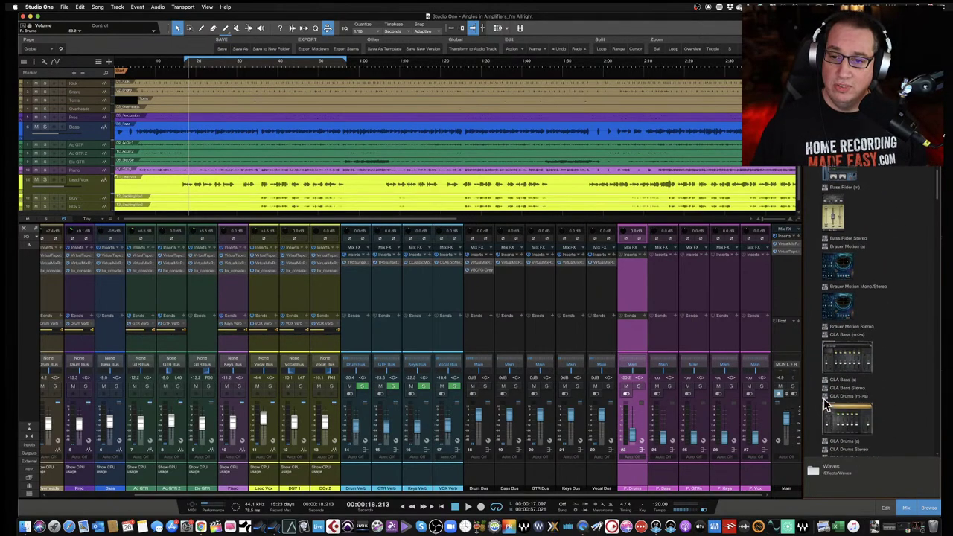
scroll(827, 404, "down", 8)
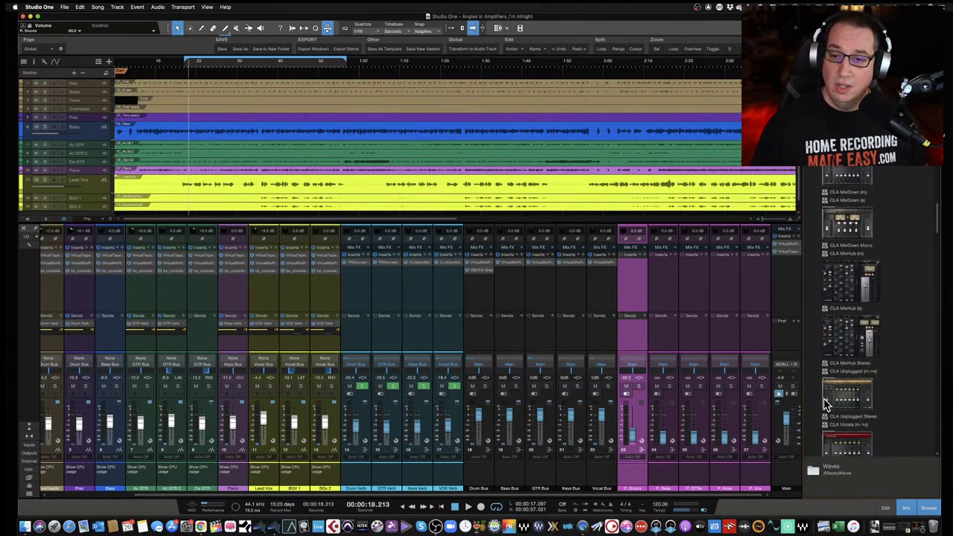
scroll(827, 404, "down", 8)
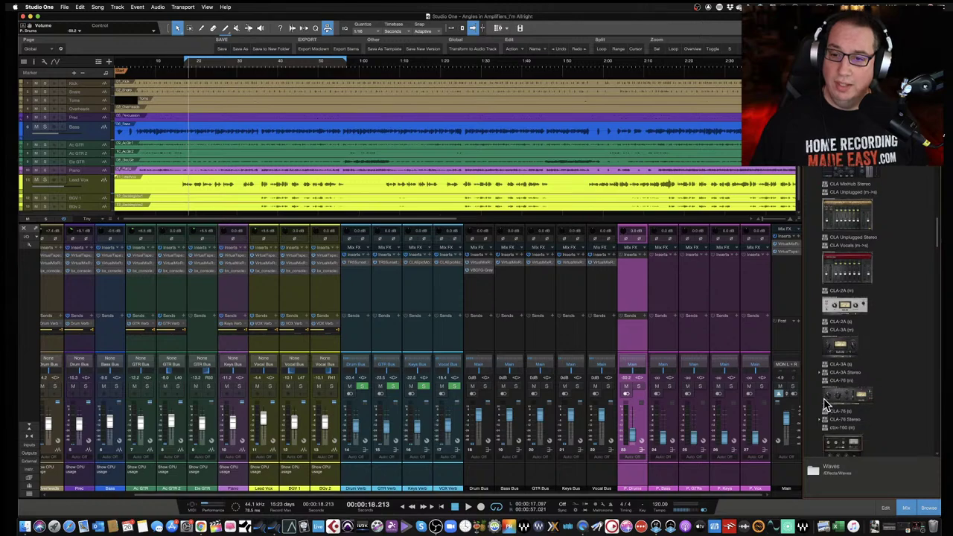
left_click(842, 398)
left_click(843, 414)
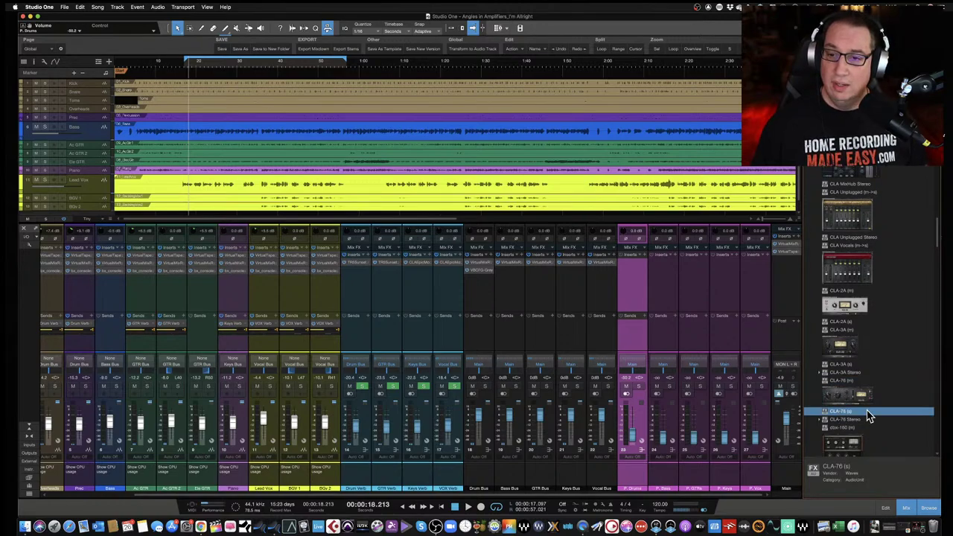
left_click_drag(841, 415, 631, 272)
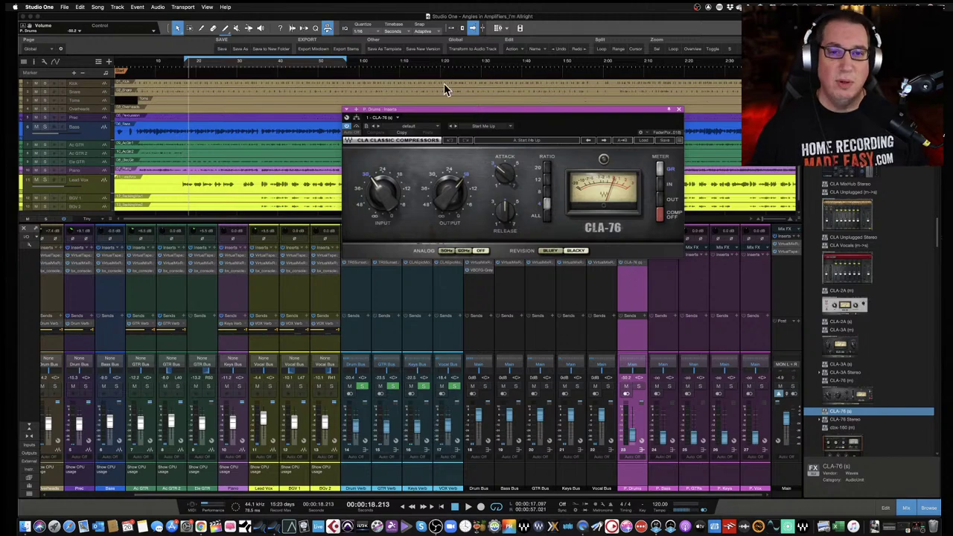
Set the P. Drums CLA-76 to ratio All, attack 1.00 and release 7.00, comparing the Bluey revision before settling on Blacky
left_click_drag(426, 117, 379, 168)
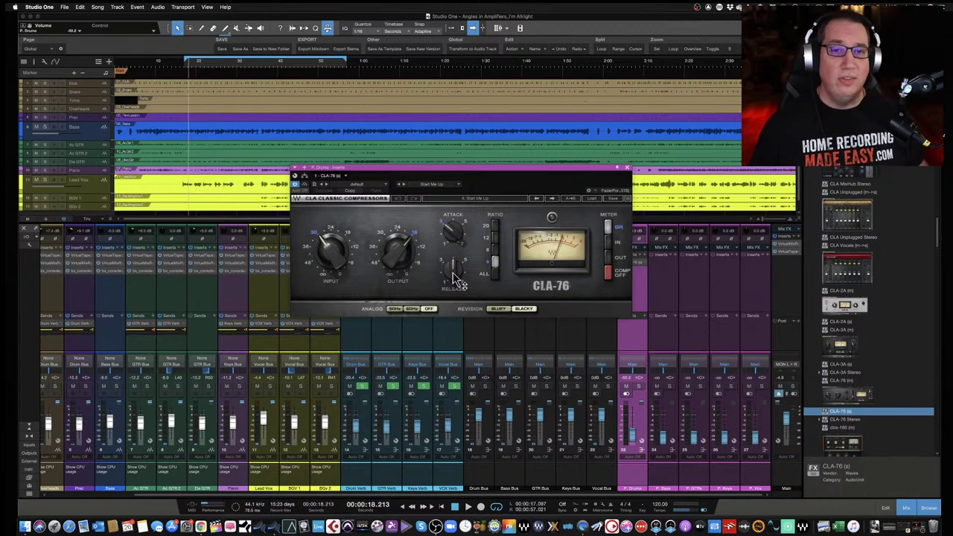
mouse_move(457, 281)
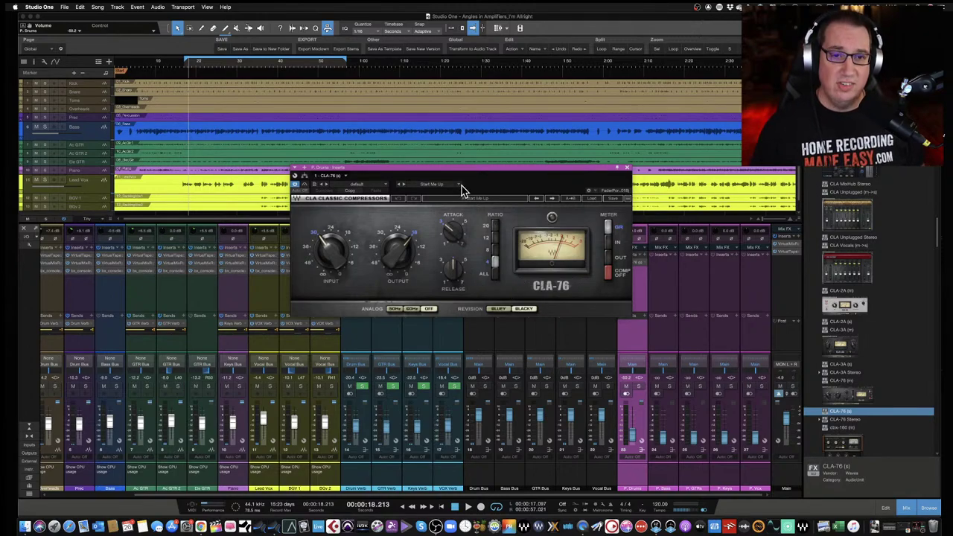
left_click_drag(447, 174, 383, 159)
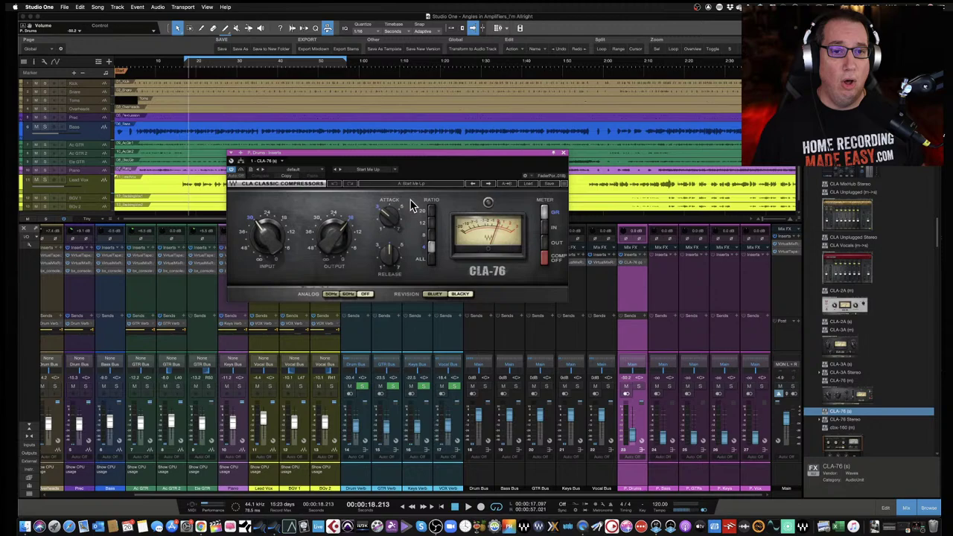
left_click(431, 260)
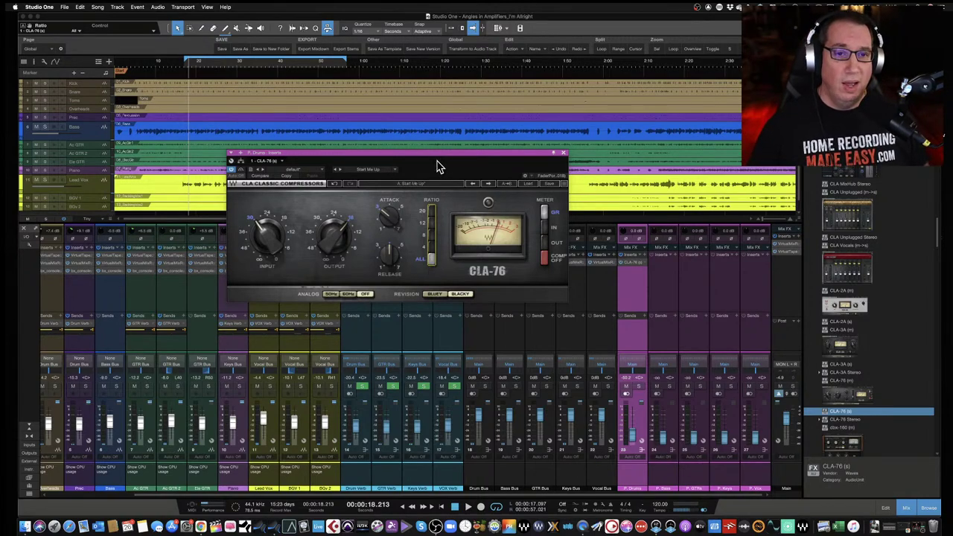
left_click_drag(437, 160, 434, 161)
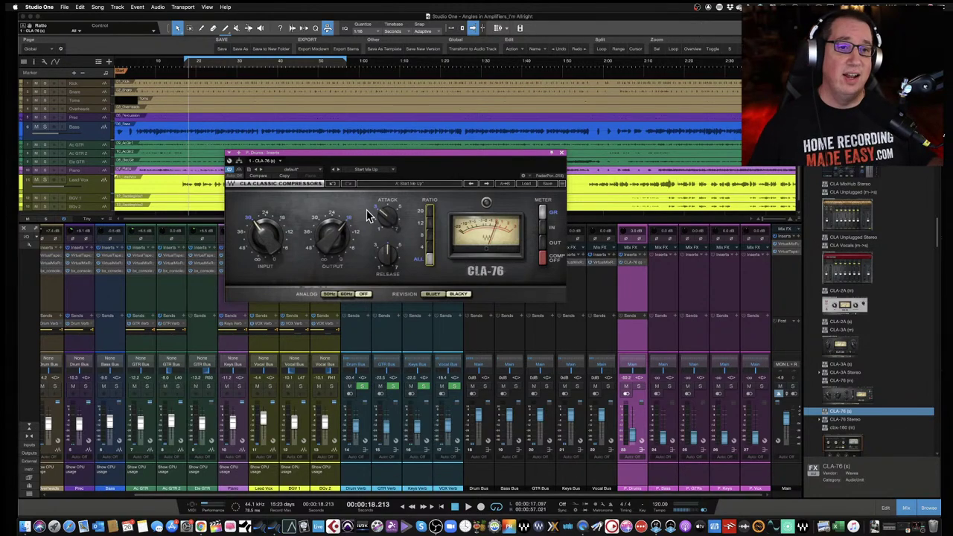
left_click_drag(385, 217, 385, 214)
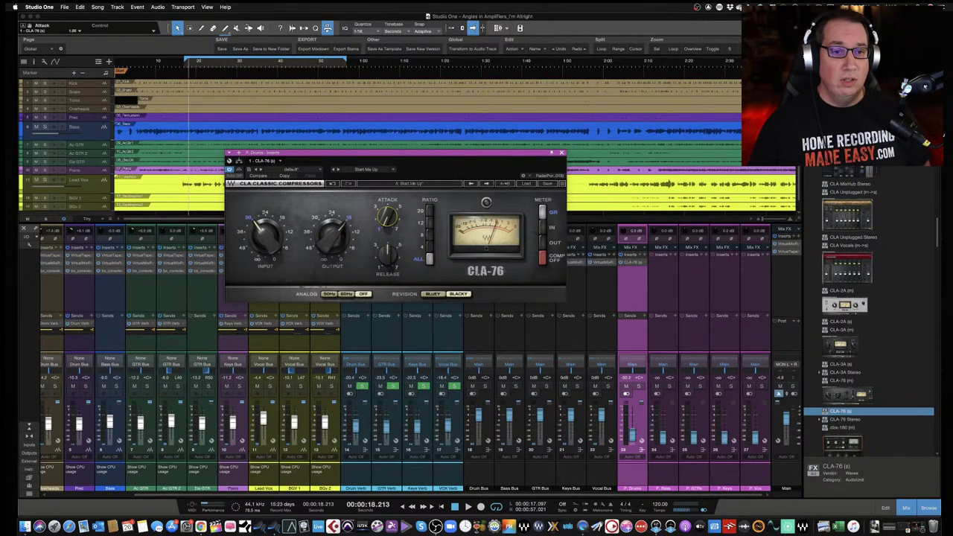
left_click_drag(386, 261, 385, 257)
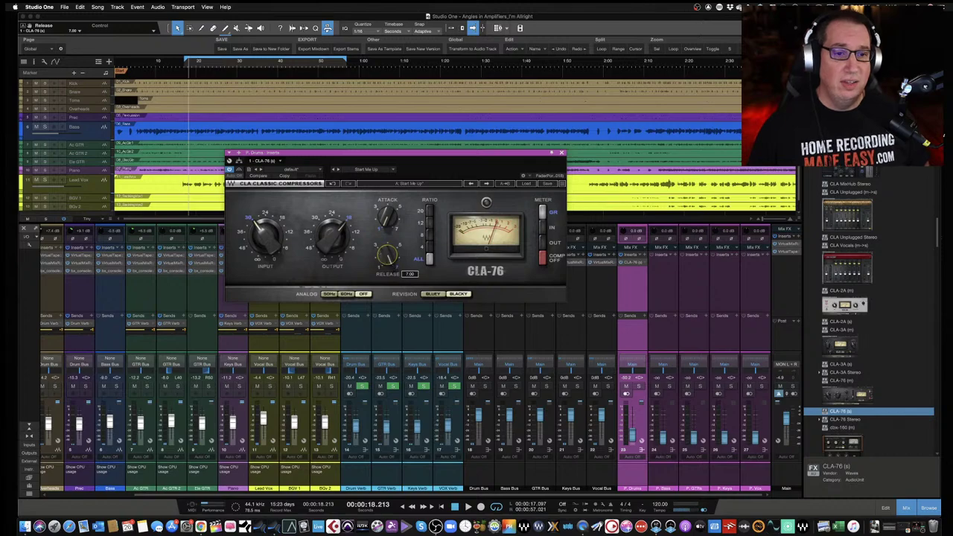
left_click(435, 297)
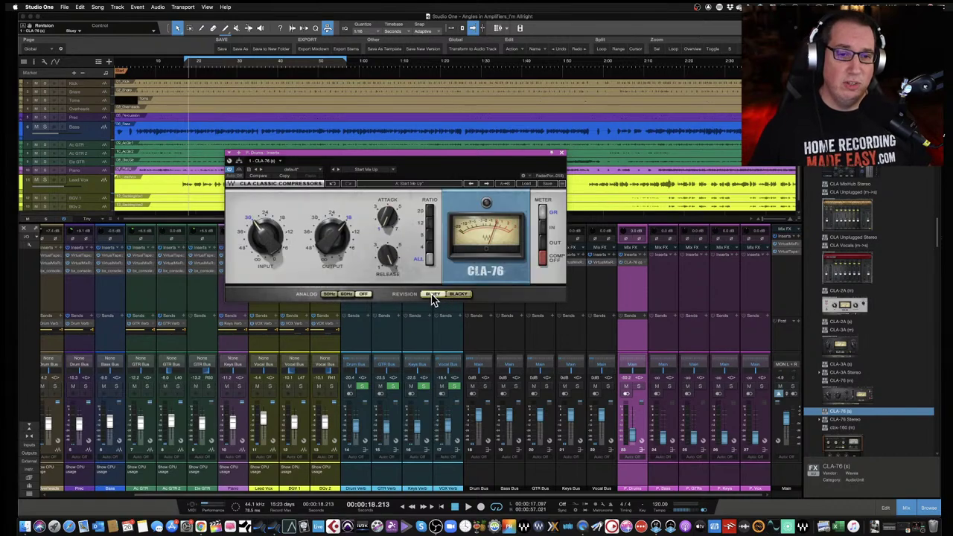
left_click(456, 297)
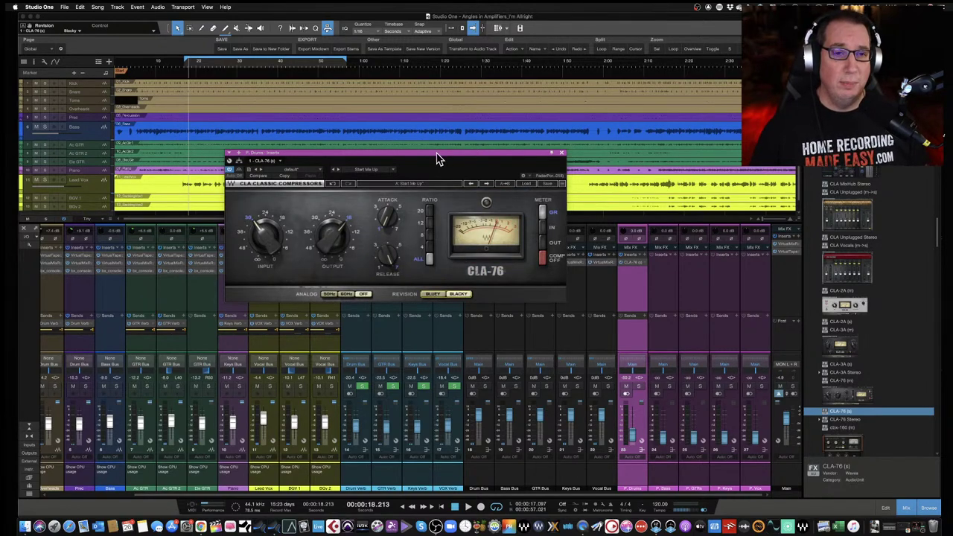
Solo P. Drums and add a send to P. Drums on the Kick, Snare, Toms and Overheads channels
left_click_drag(440, 157, 462, 124)
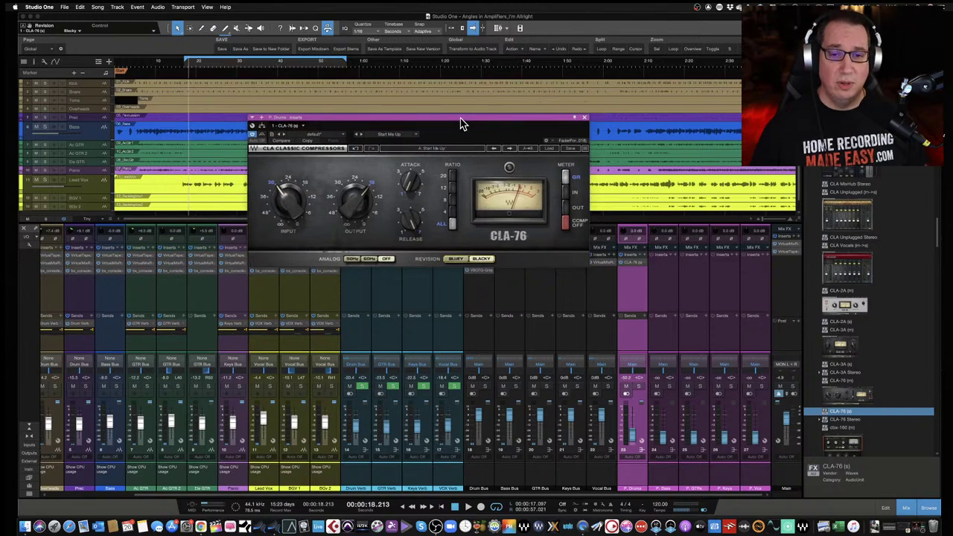
left_click(642, 393)
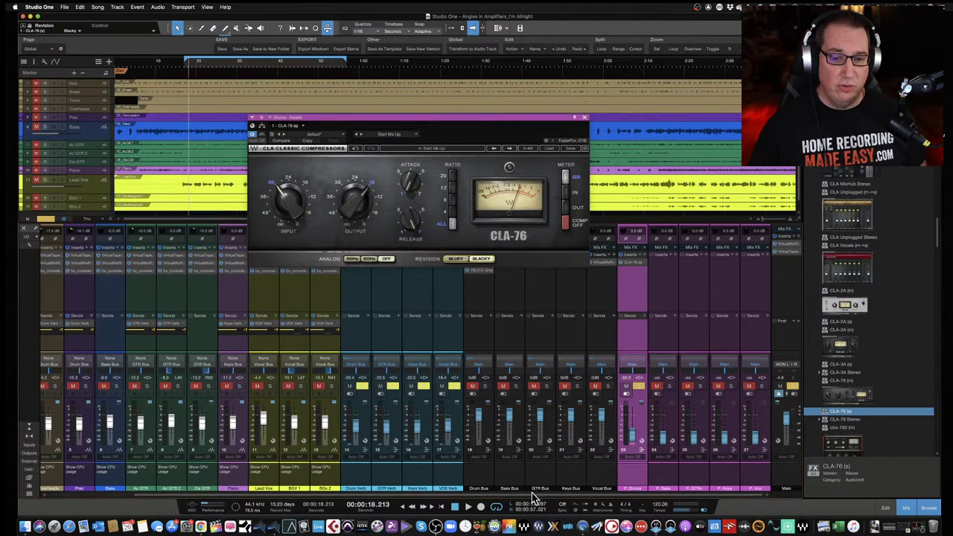
scroll(527, 495, "left", 3)
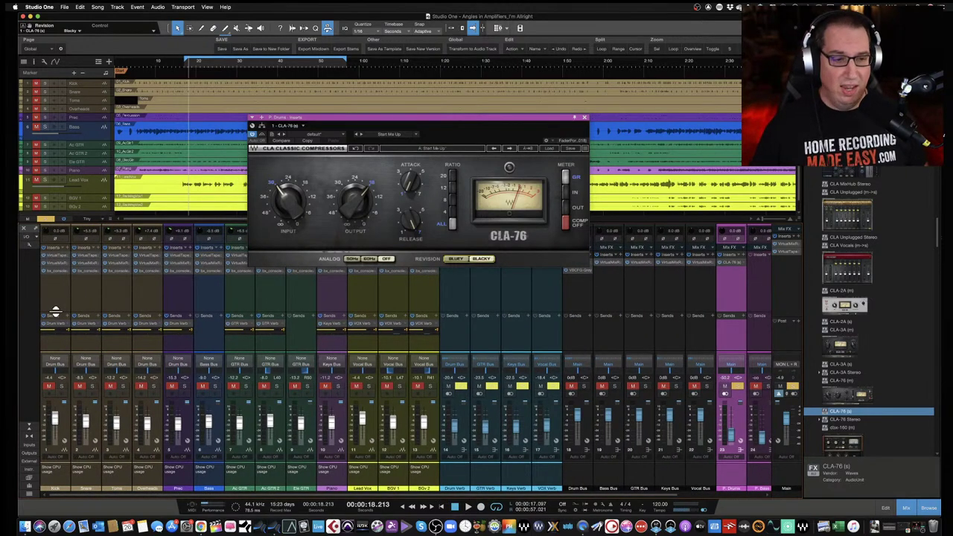
left_click_drag(55, 312, 56, 291)
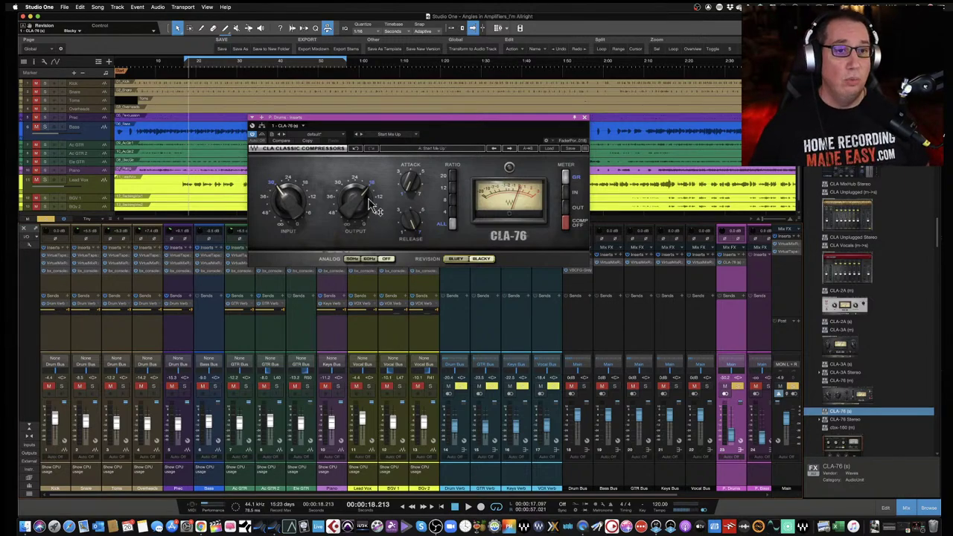
left_click(67, 298)
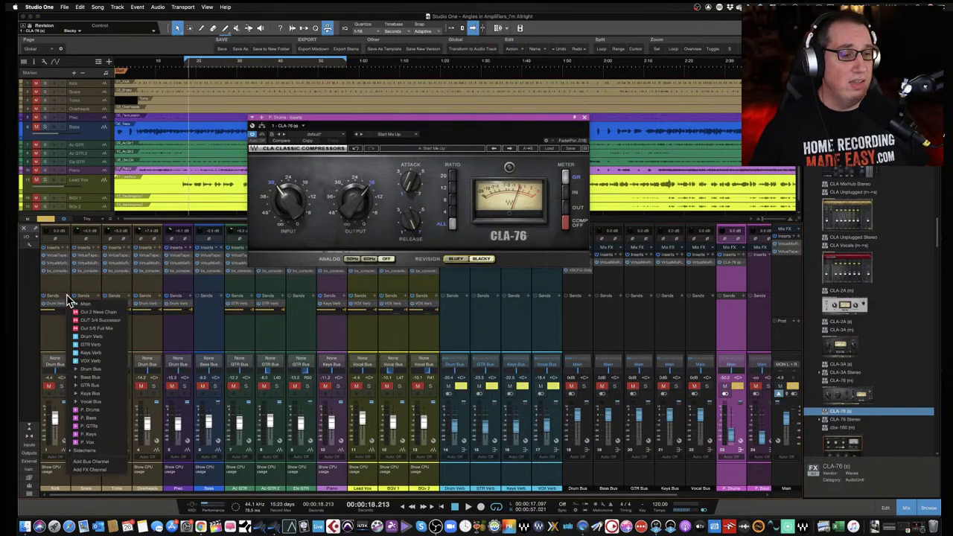
left_click(80, 412)
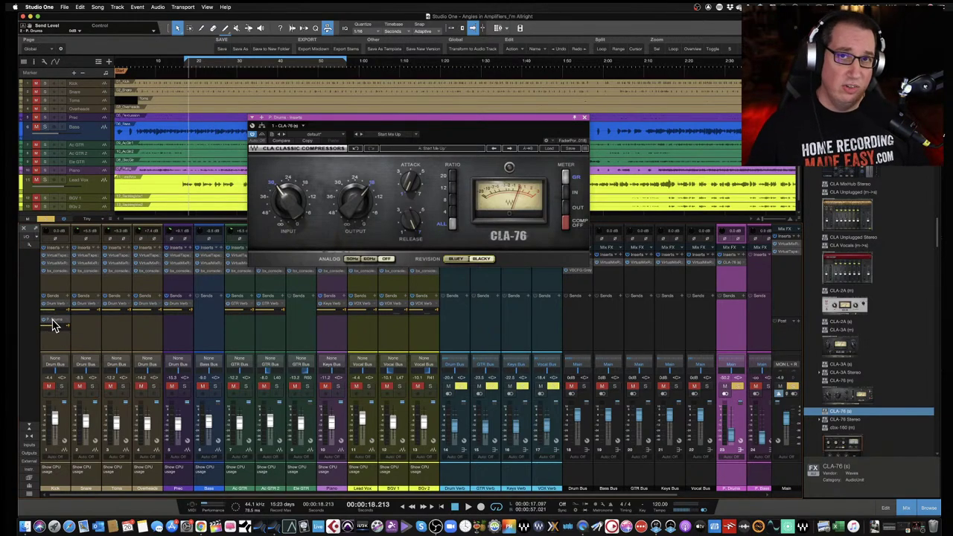
left_click_drag(53, 325, 142, 329)
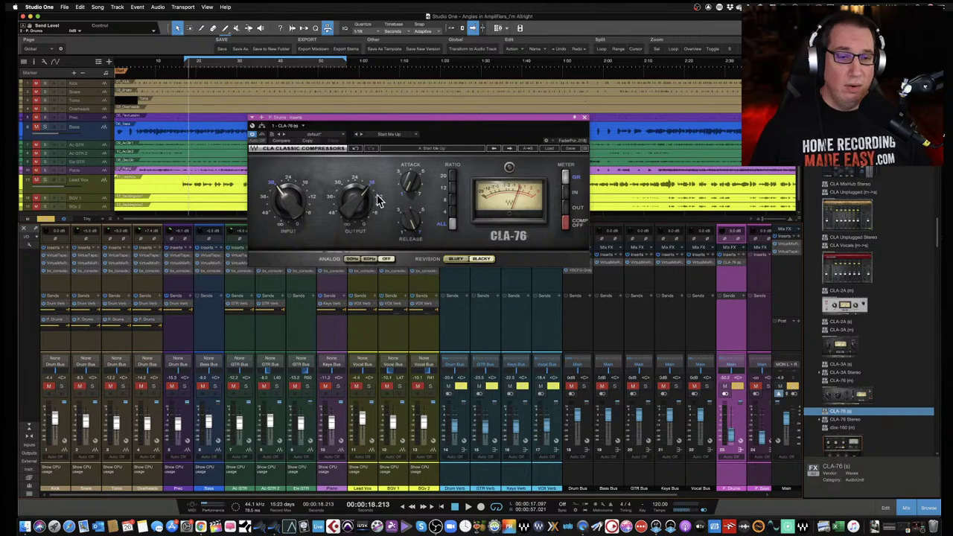
Solo the Drum Bus with P. Drums during playback and set the P. Drums CLA-76 input to about -24 and output to about -13
key("space")
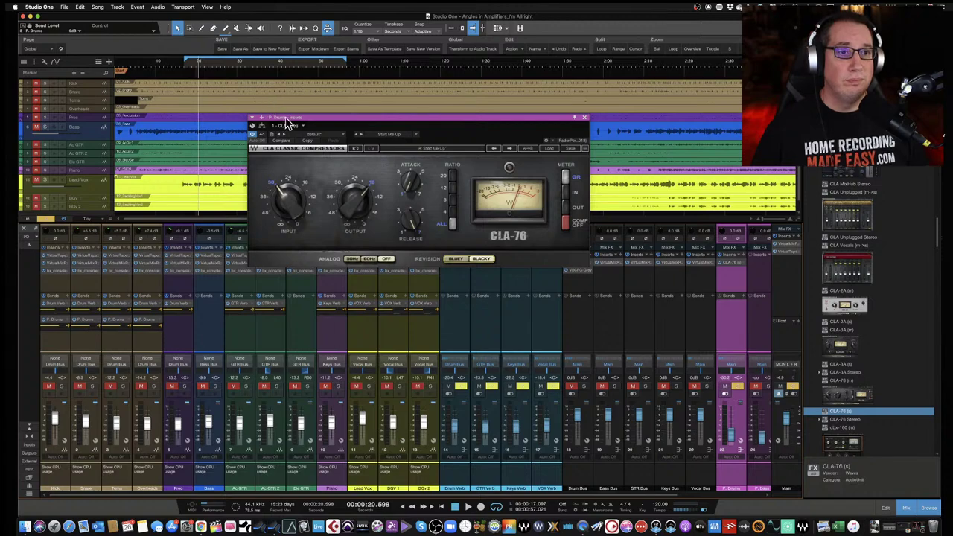
key("space")
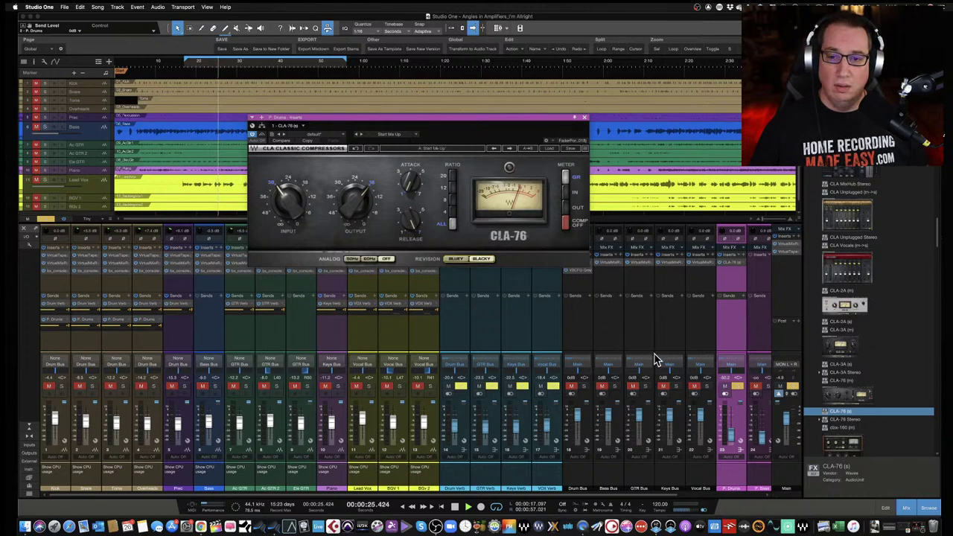
left_click(584, 386)
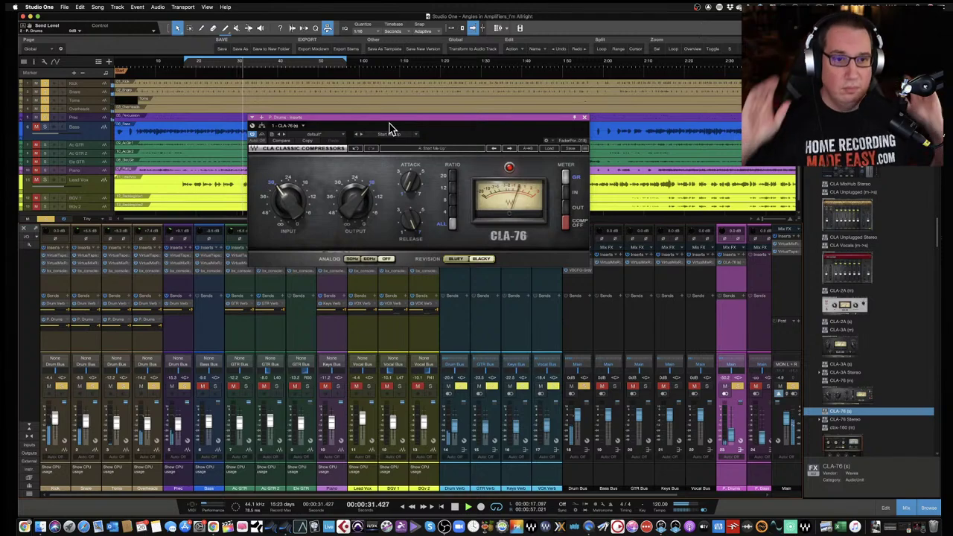
mouse_move(287, 199)
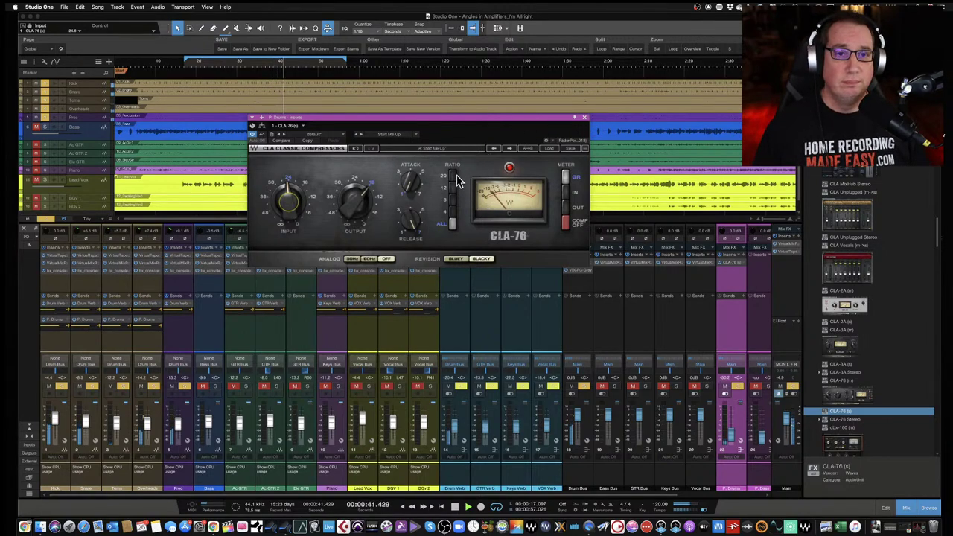
left_click(452, 225)
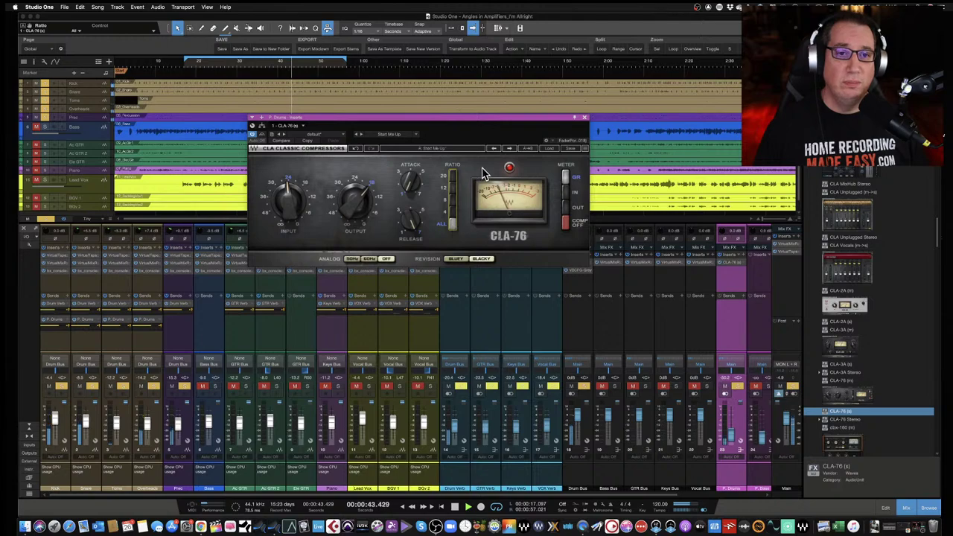
left_click_drag(356, 200, 356, 210)
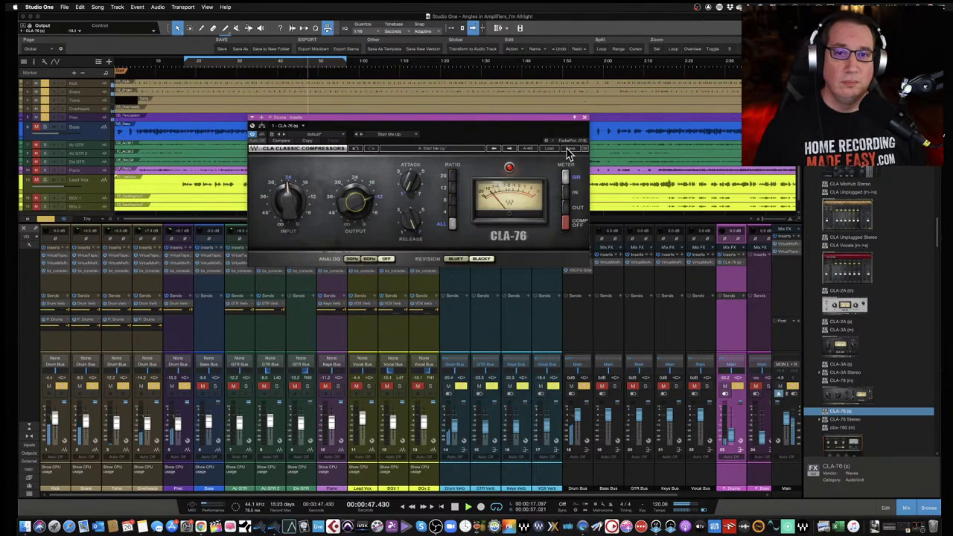
left_click(585, 118)
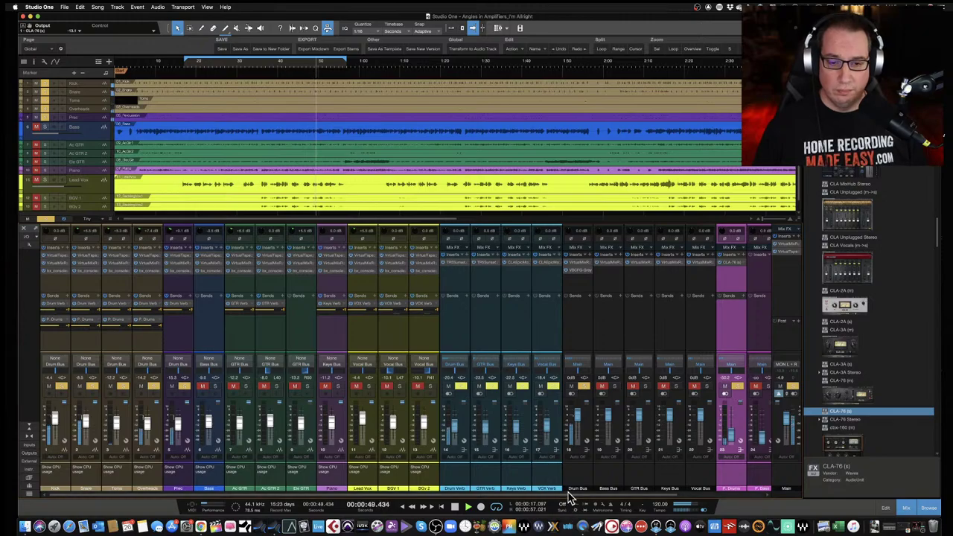
Blend P. Drums at about -36.9 dB, comparing the drums with that channel muted and unmuted
left_click_drag(570, 494, 691, 493)
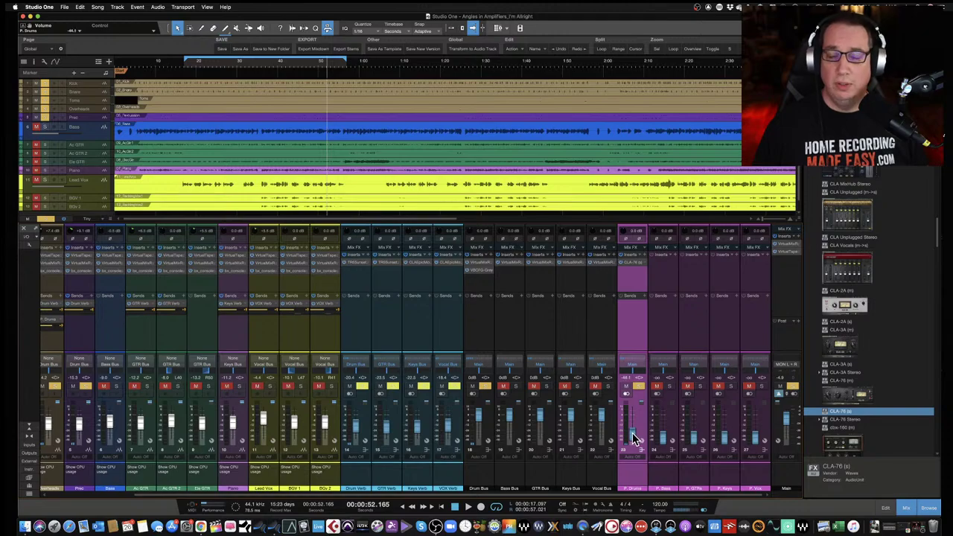
mouse_move(633, 440)
left_mouse_down()
mouse_move(633, 430)
mouse_move(633, 440)
left_mouse_up()
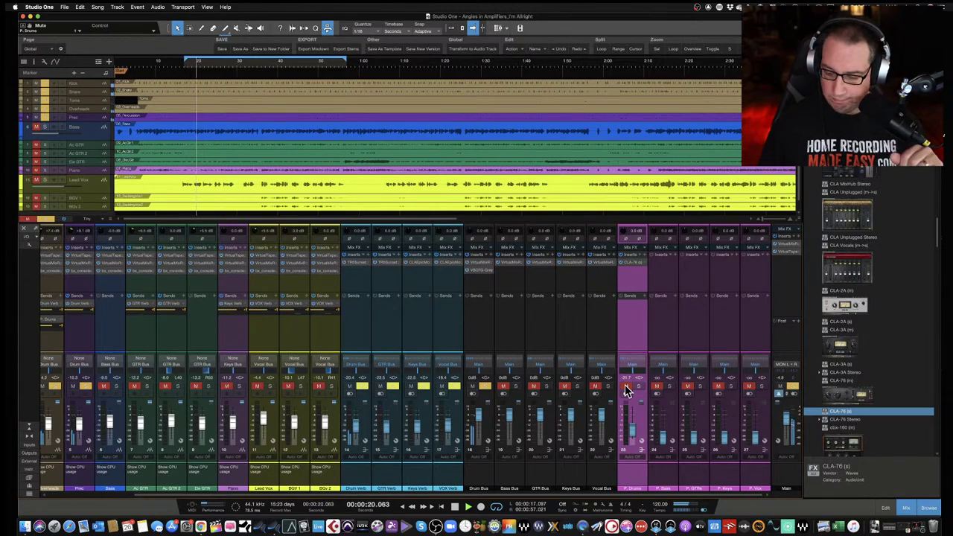
left_click(625, 387)
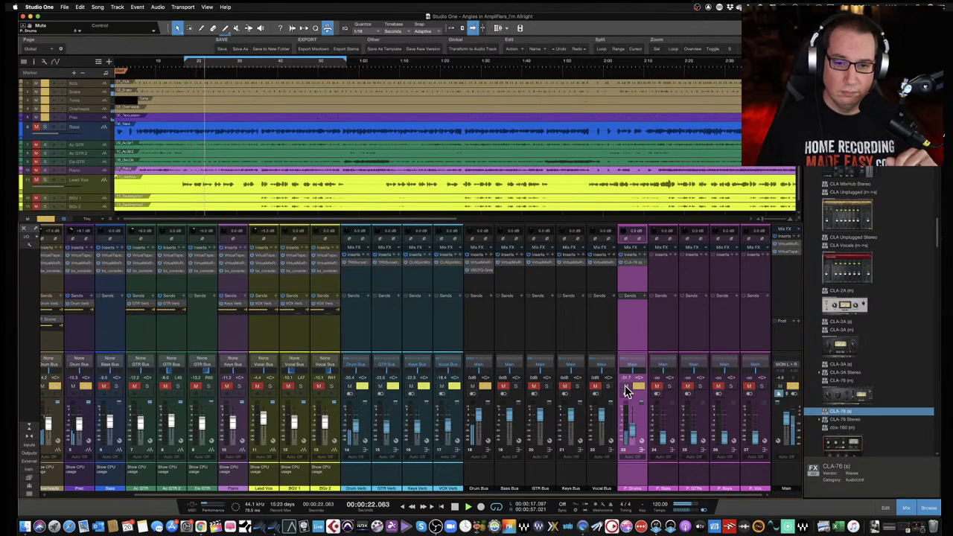
left_click_drag(630, 427, 633, 437)
left_click(626, 388)
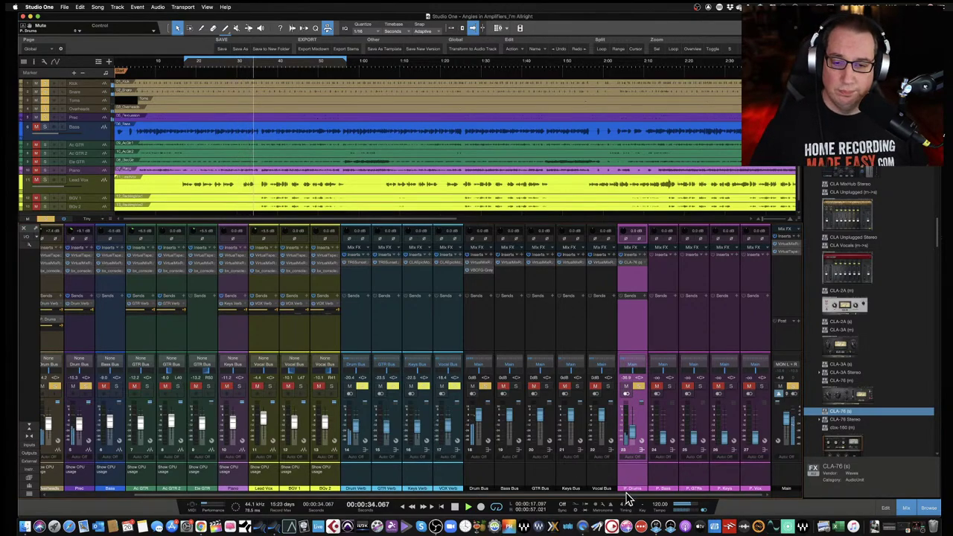
key("space")
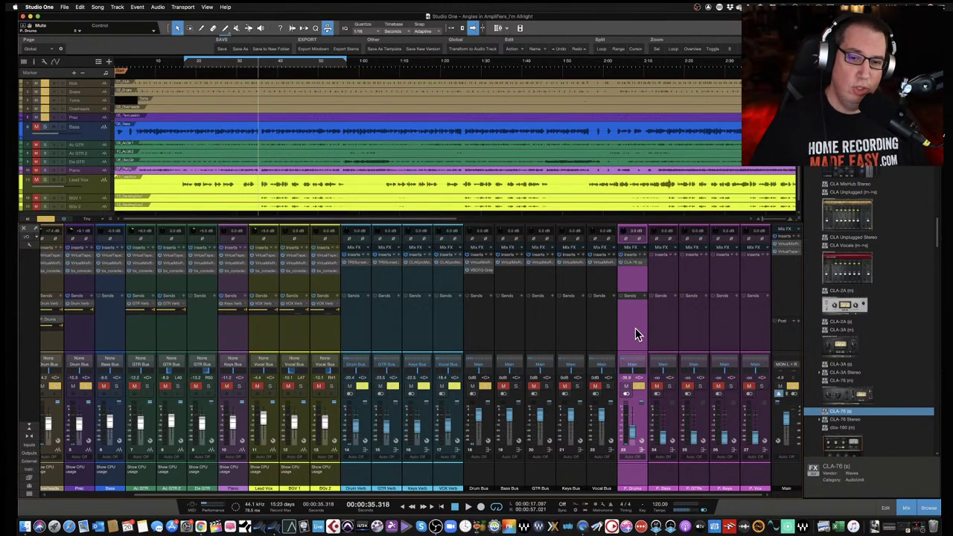
Insert the mono CLA-2A on P. Bass and add a send to P. Bass on the Bass channel
left_click(662, 341)
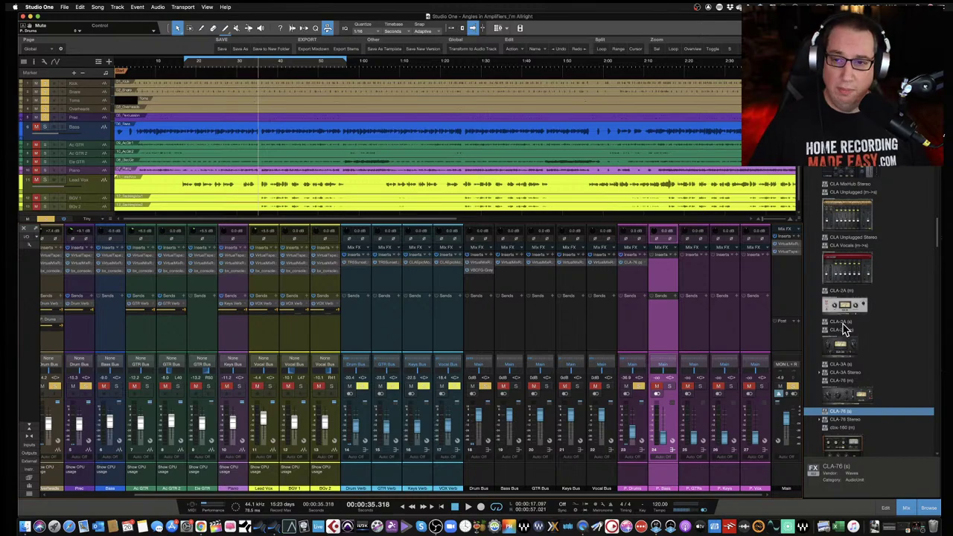
left_click_drag(845, 306, 665, 269)
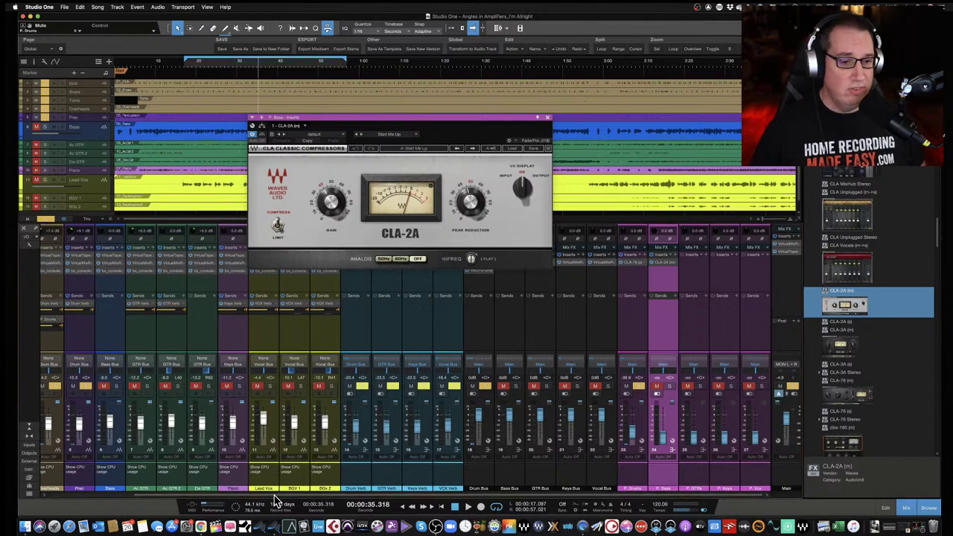
left_click_drag(274, 496, 219, 496)
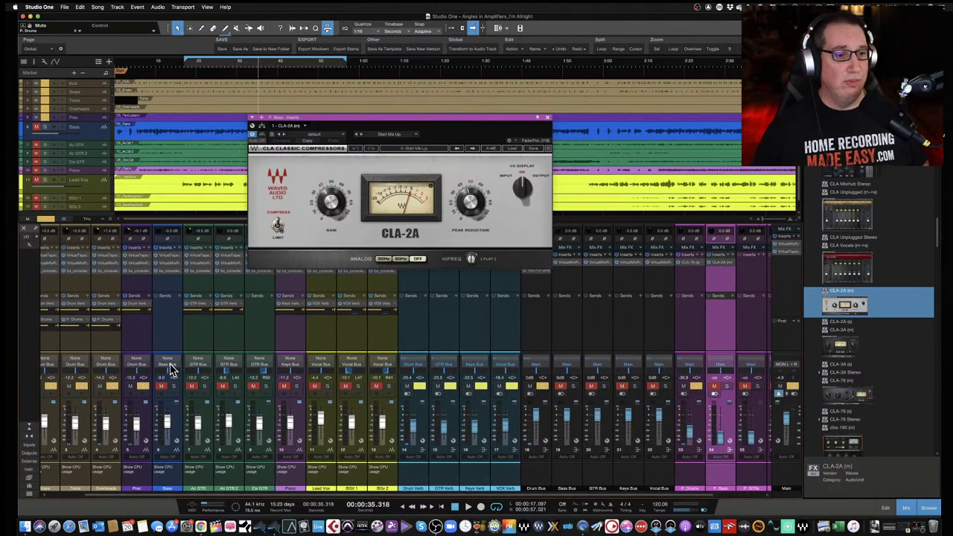
left_click(181, 300)
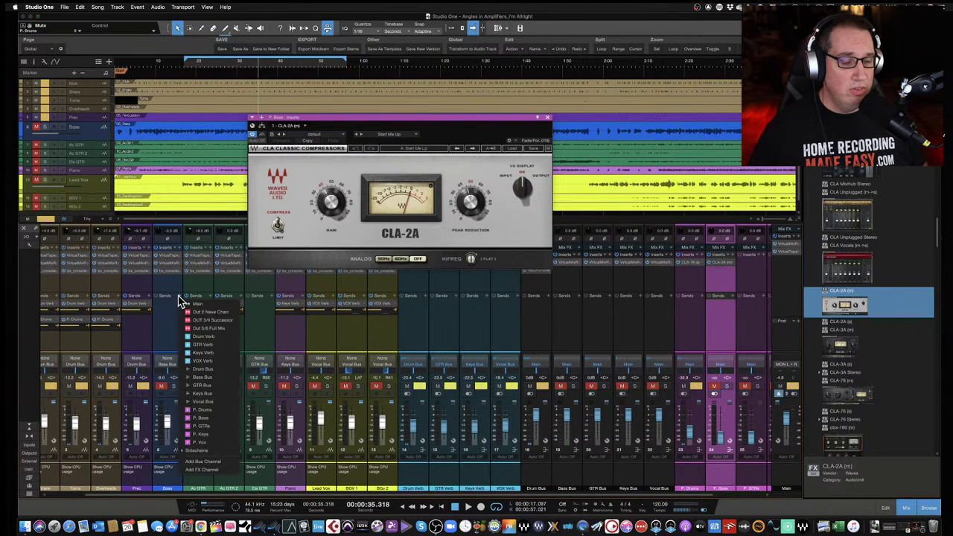
left_click(196, 419)
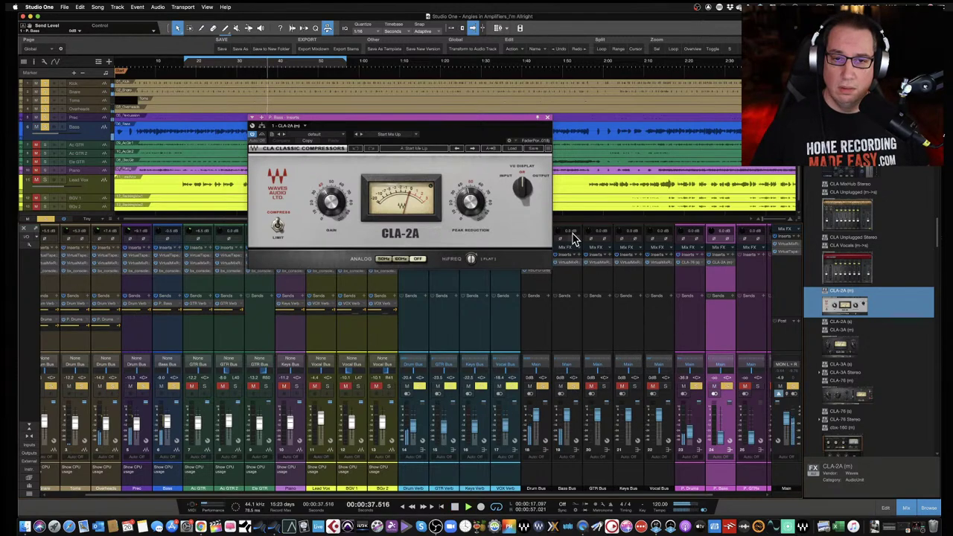
Adjust the peak reduction and gain of the P. Bass CLA-2A during playback and close the plug-in
mouse_move(469, 200)
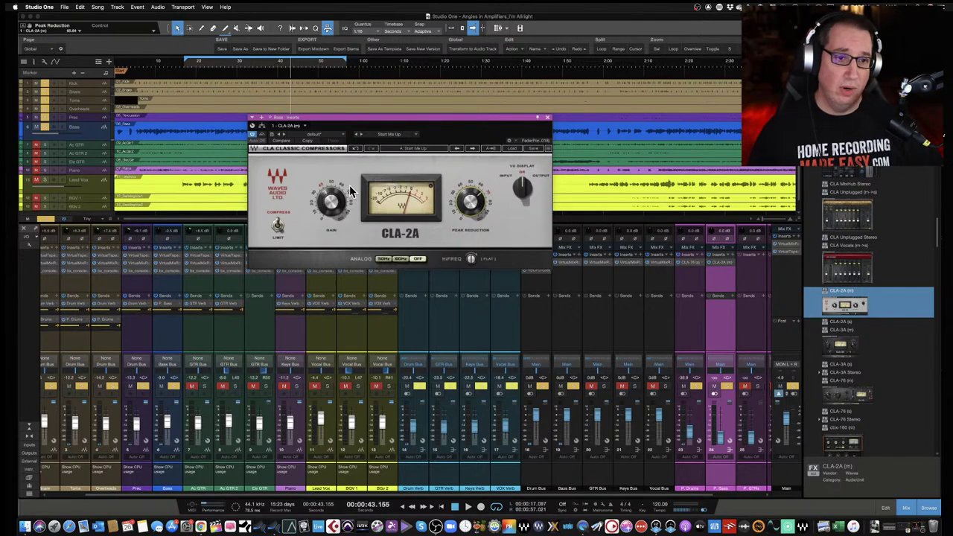
mouse_move(331, 201)
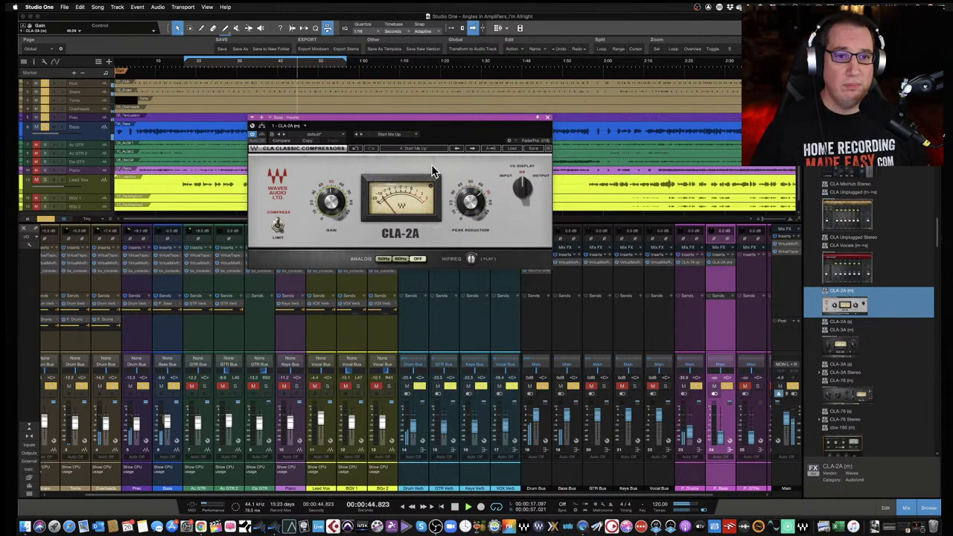
left_click(547, 119)
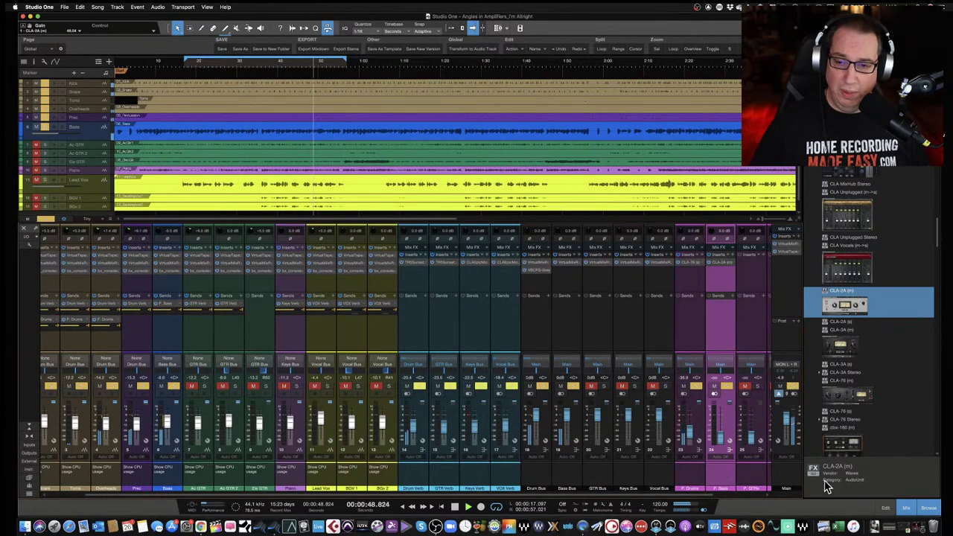
Set the P. Bass level to about -22.5 dB, muting the Drum Bus and P. Drums and toggling P. Bass's mute to compare
left_click_drag(721, 445, 716, 426)
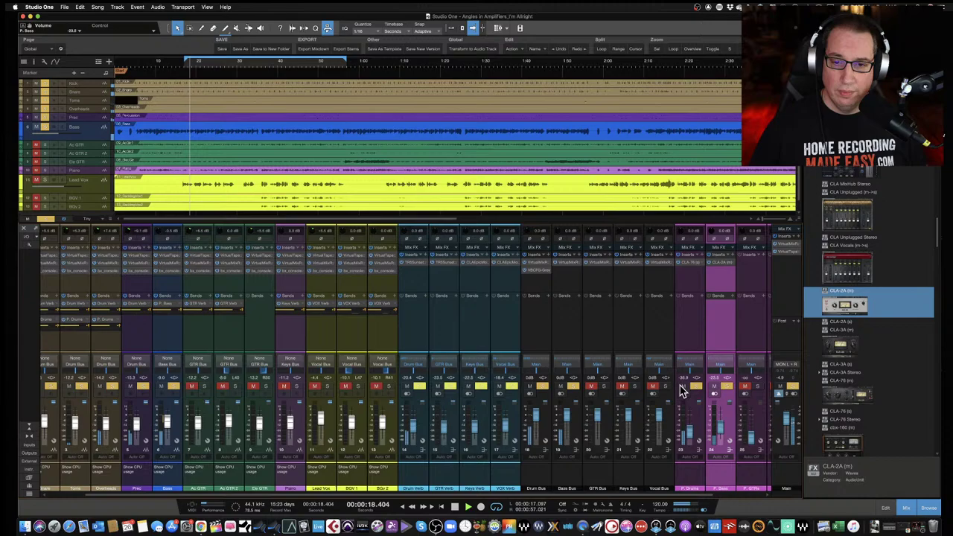
left_click(531, 386)
left_click(682, 387)
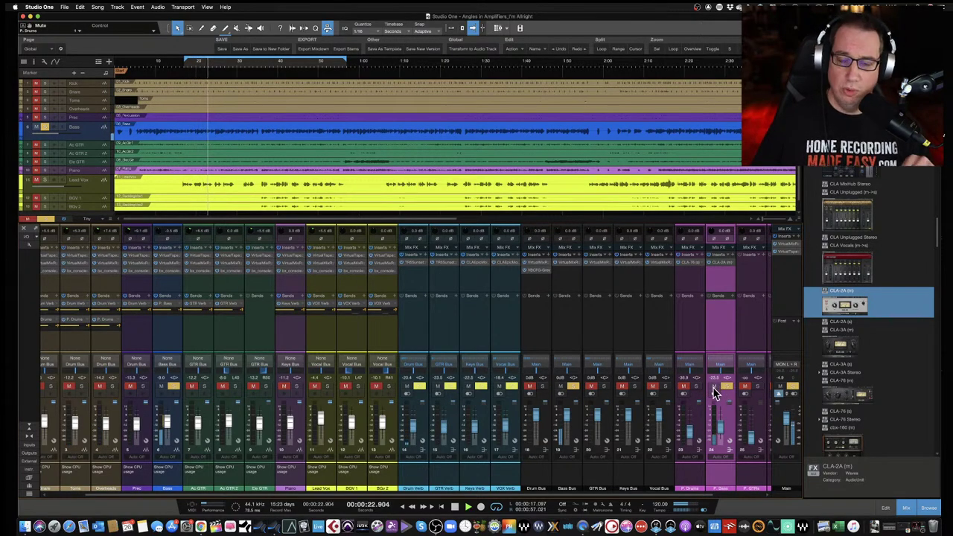
left_click(714, 387)
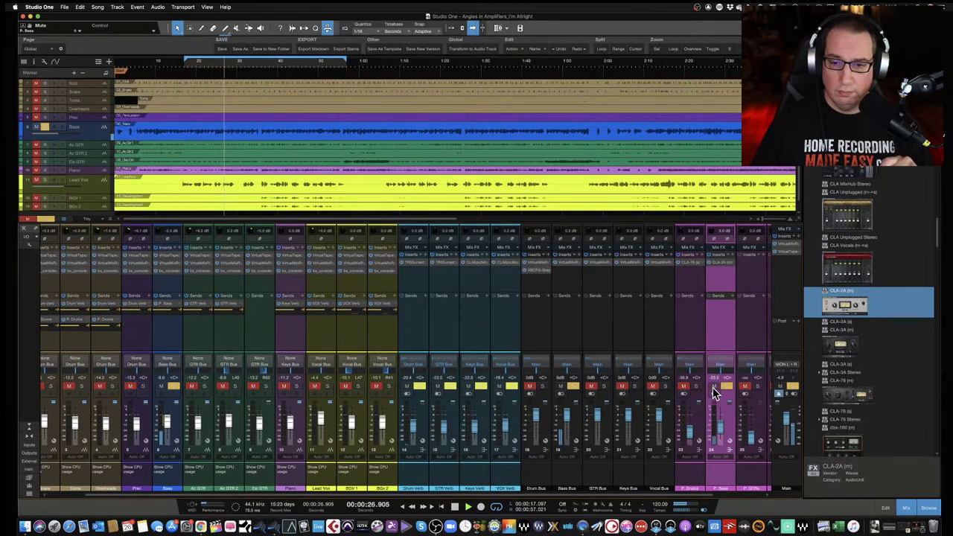
left_click_drag(717, 421, 722, 432)
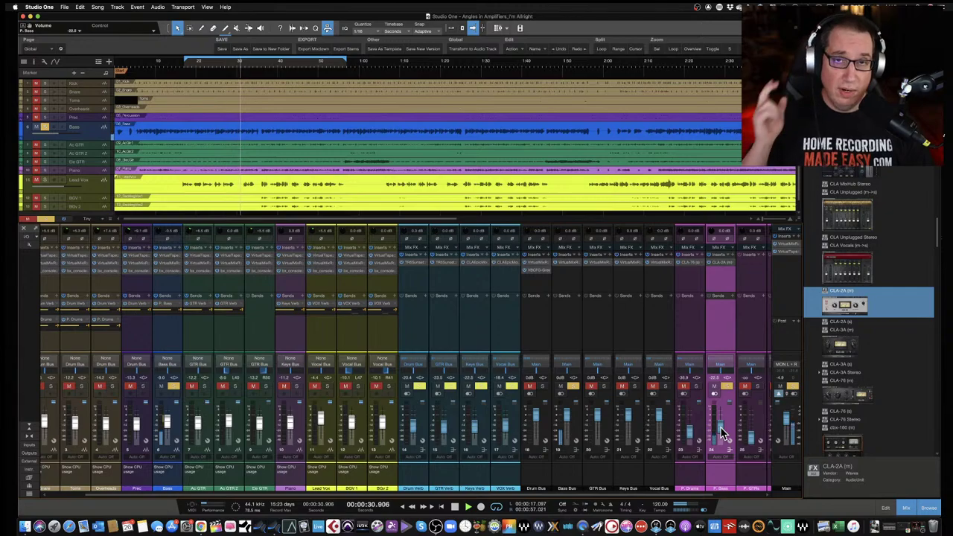
left_click(713, 390)
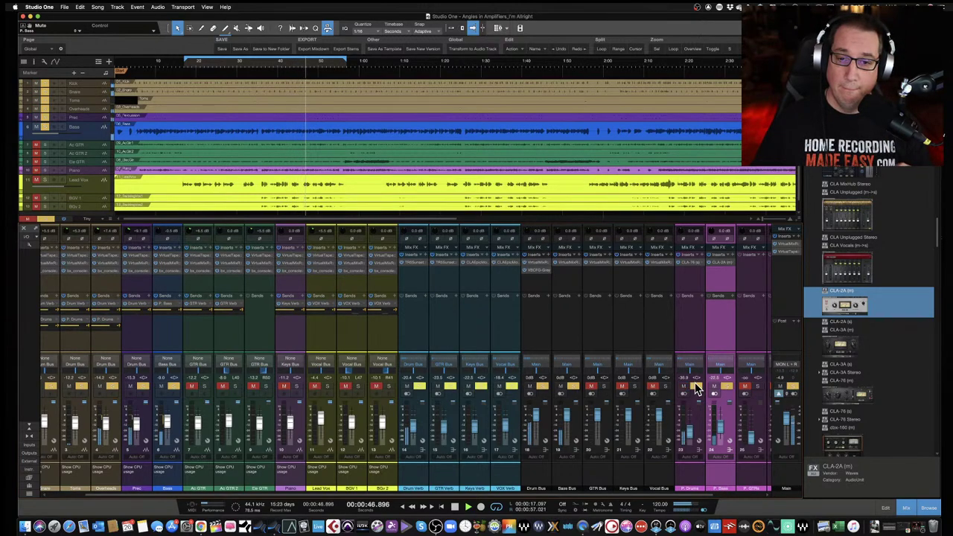
Select P. Drums and P. Bass together and toggle their mutes to compare the mix with and without parallel compression
left_click(691, 334)
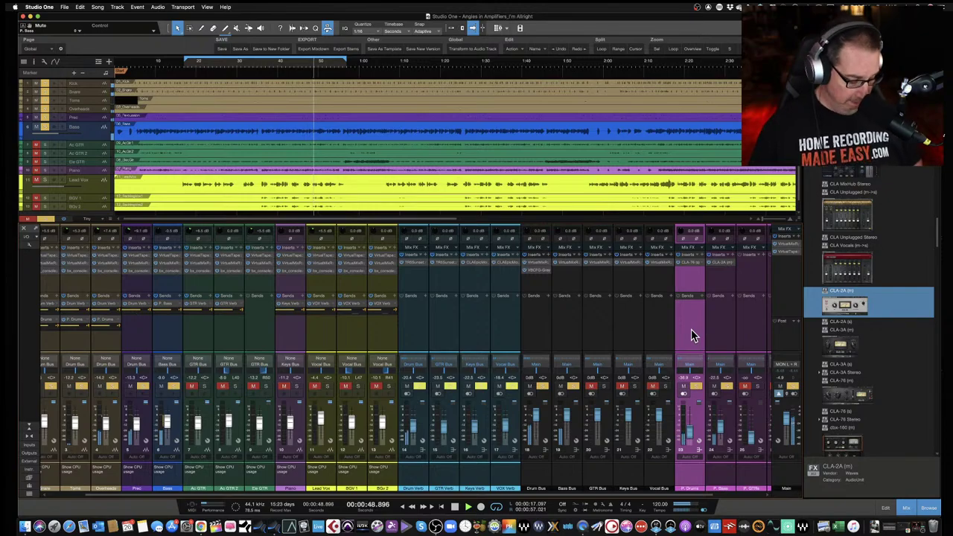
left_click(713, 335, "shift")
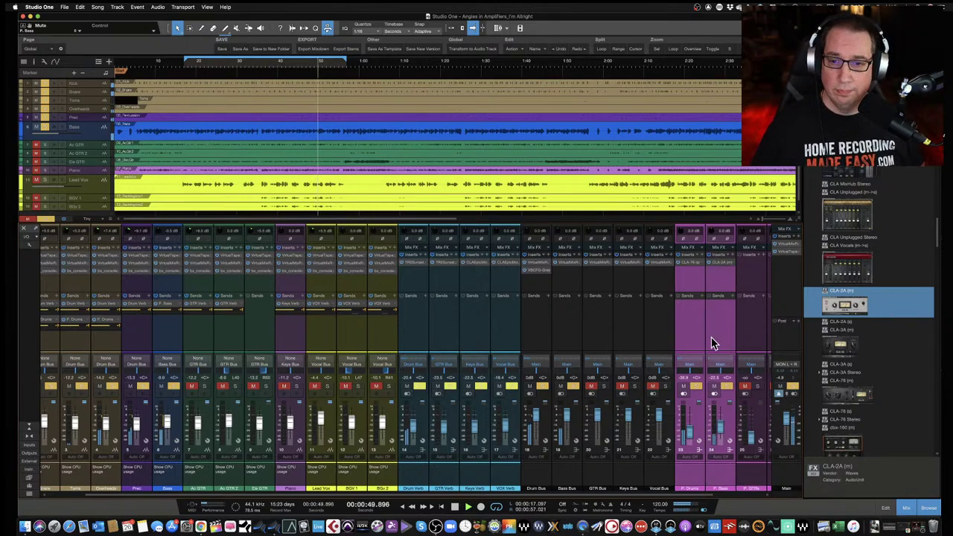
left_click(713, 389)
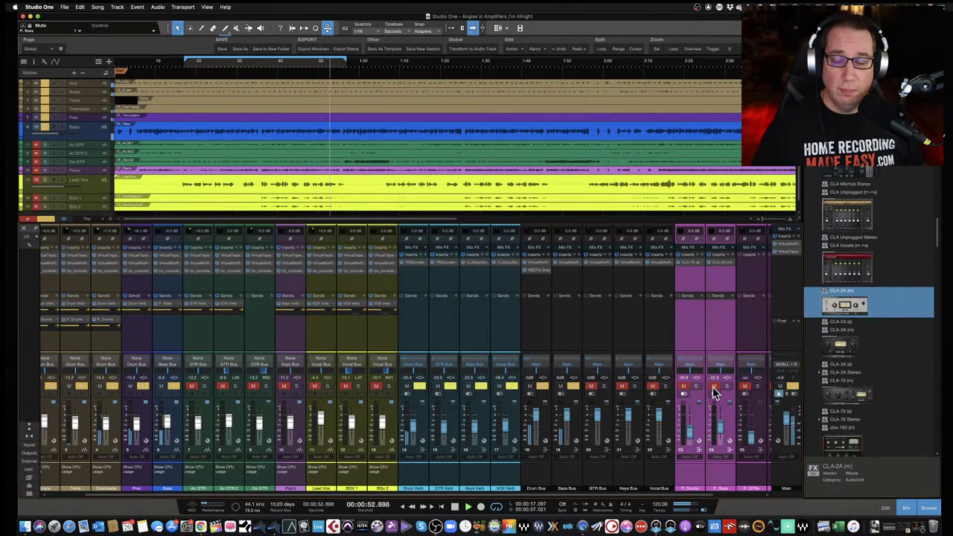
left_click(714, 389)
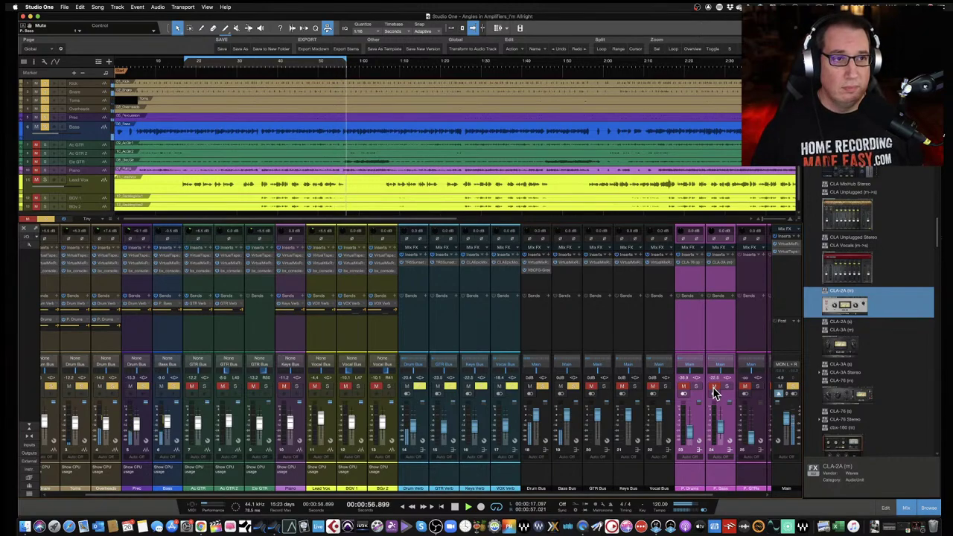
left_click(713, 388)
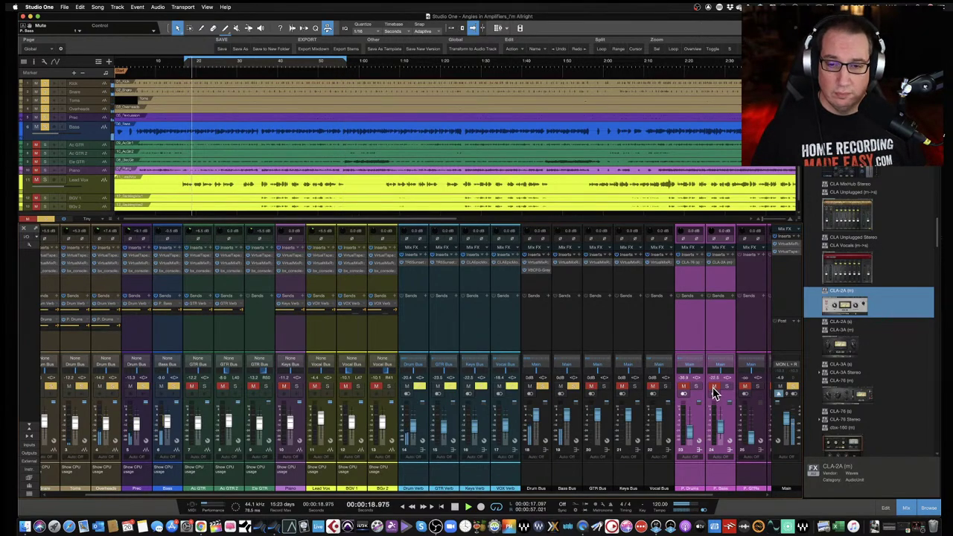
left_click(713, 389)
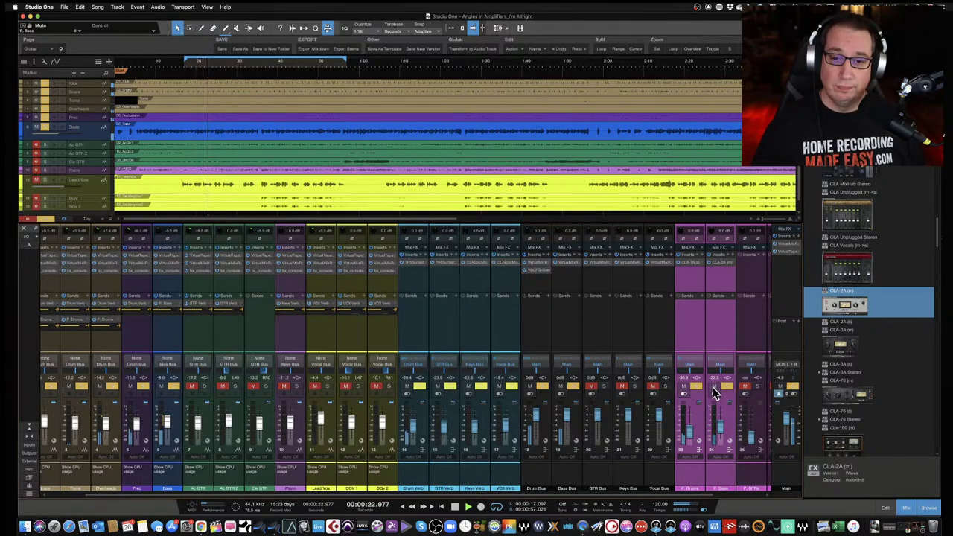
left_click(713, 388)
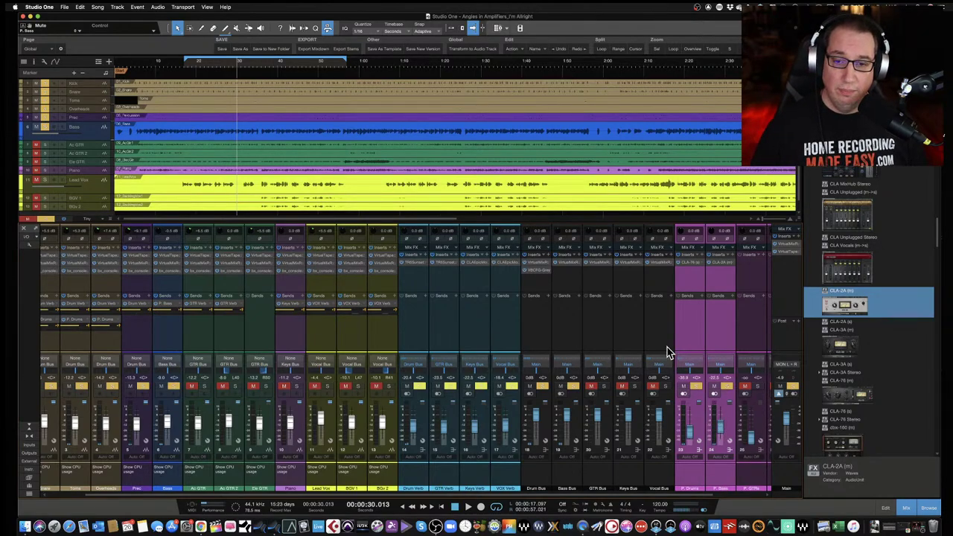
scroll(681, 328, "right", 2)
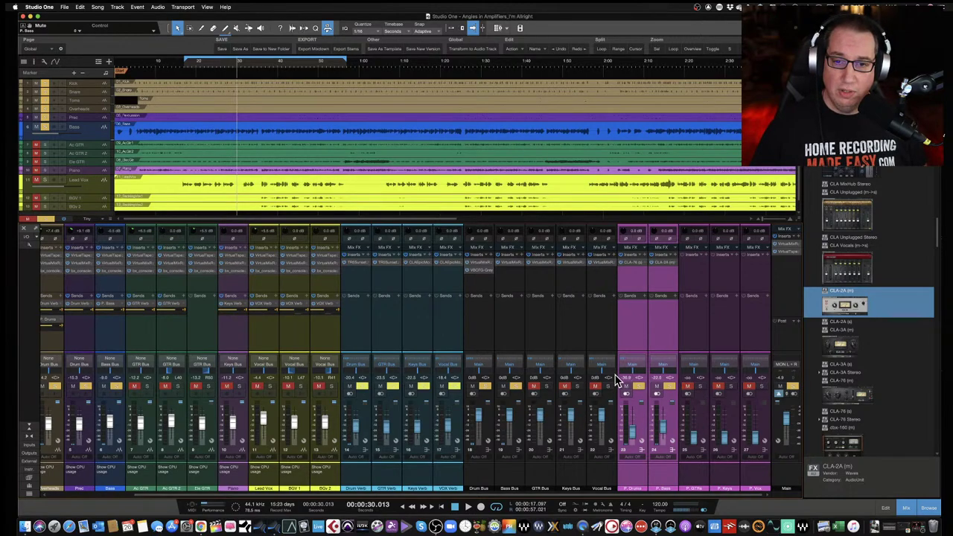
left_click(840, 347)
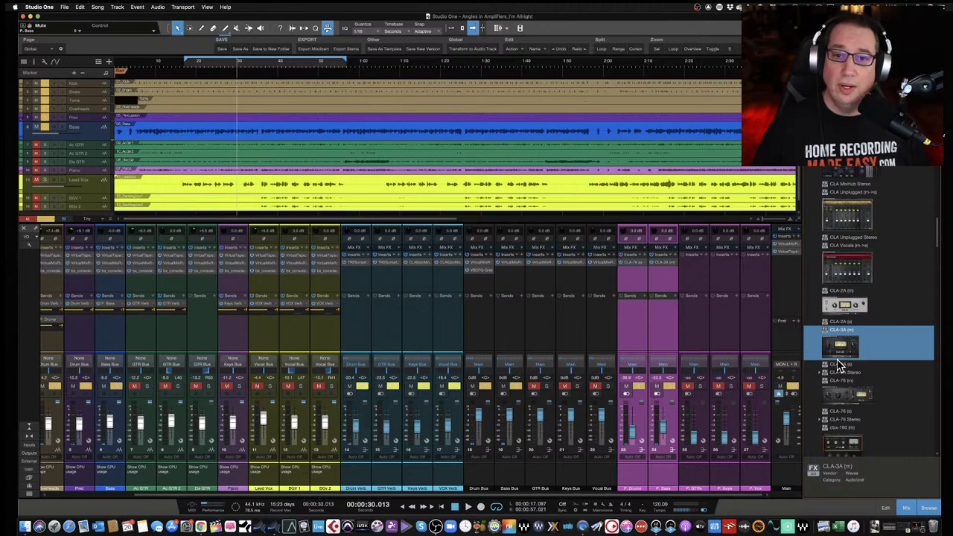
right_click(677, 266)
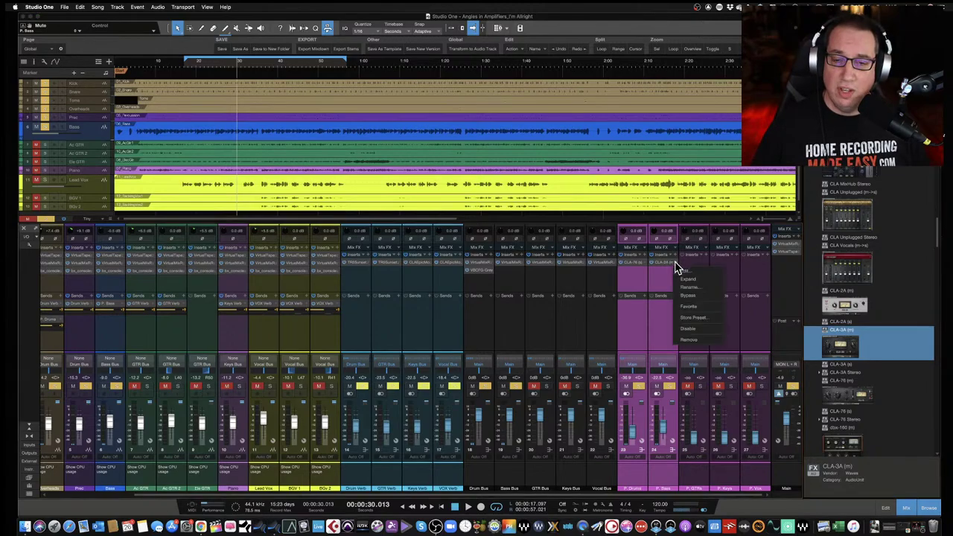
left_click(689, 341)
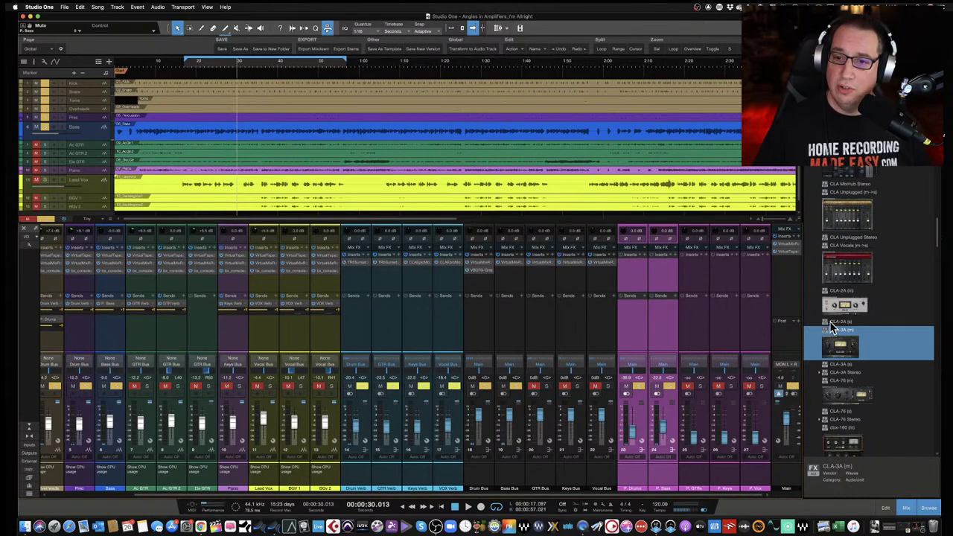
left_click_drag(840, 321, 663, 278)
key("super+w")
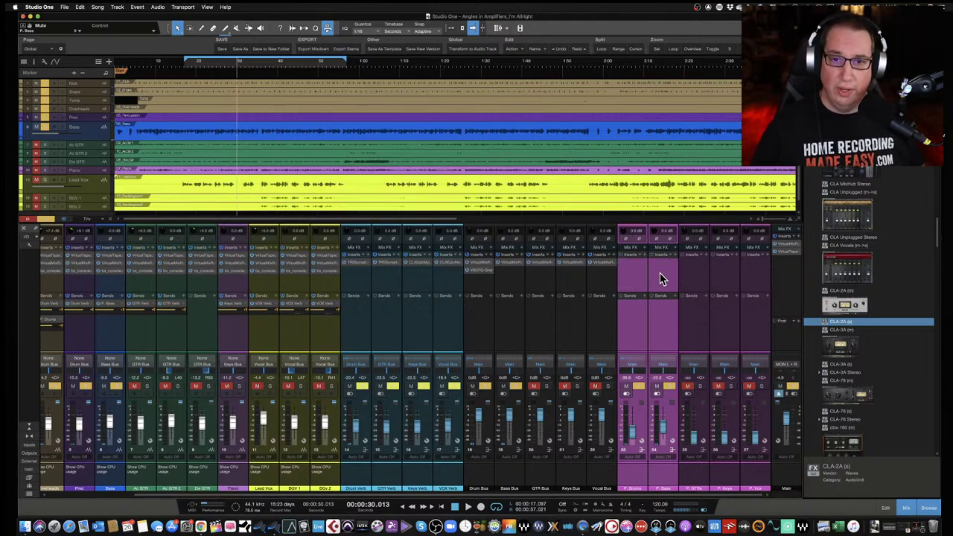
Replace the mono CLA-2A on P. Bass with the stereo CLA-2A and readjust its peak reduction and gain
left_click(668, 287)
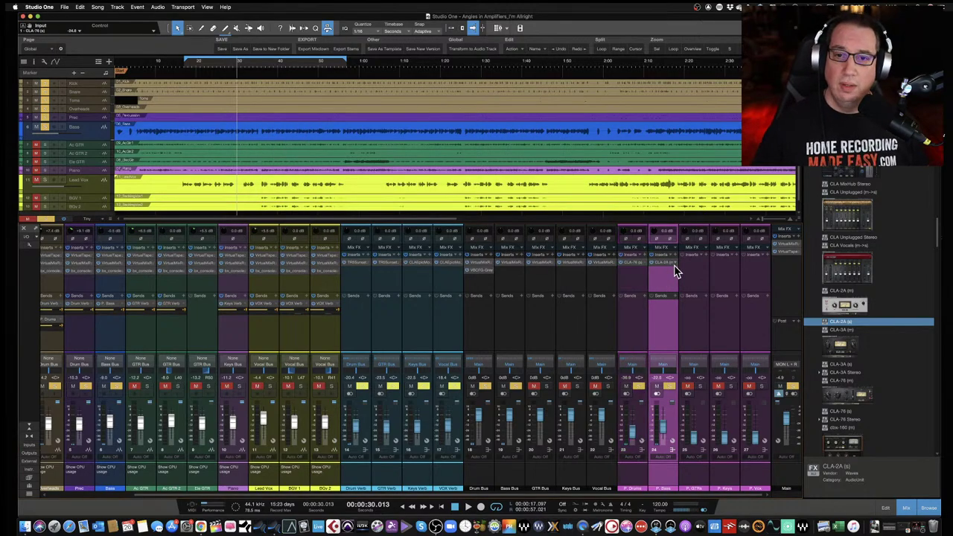
right_click(675, 266)
left_click(689, 342)
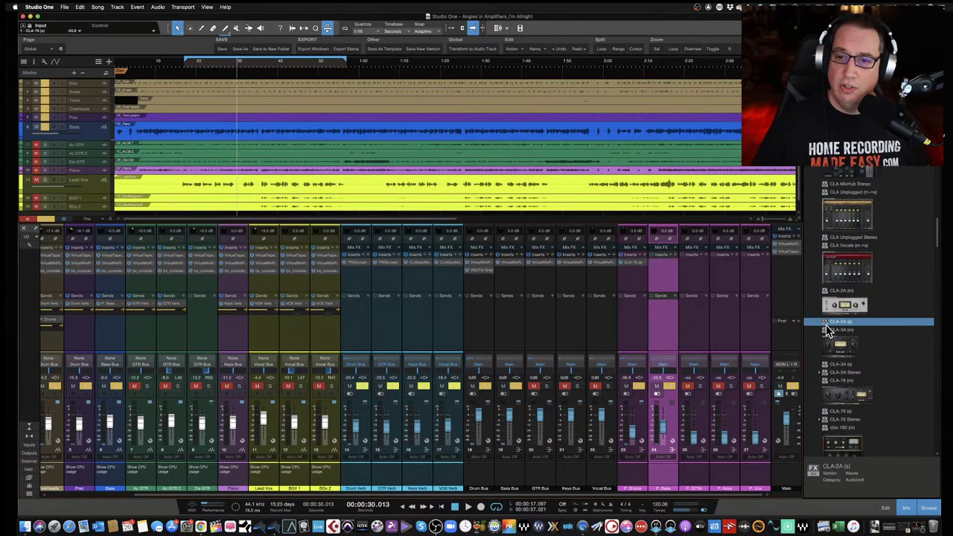
left_click_drag(834, 330, 667, 269)
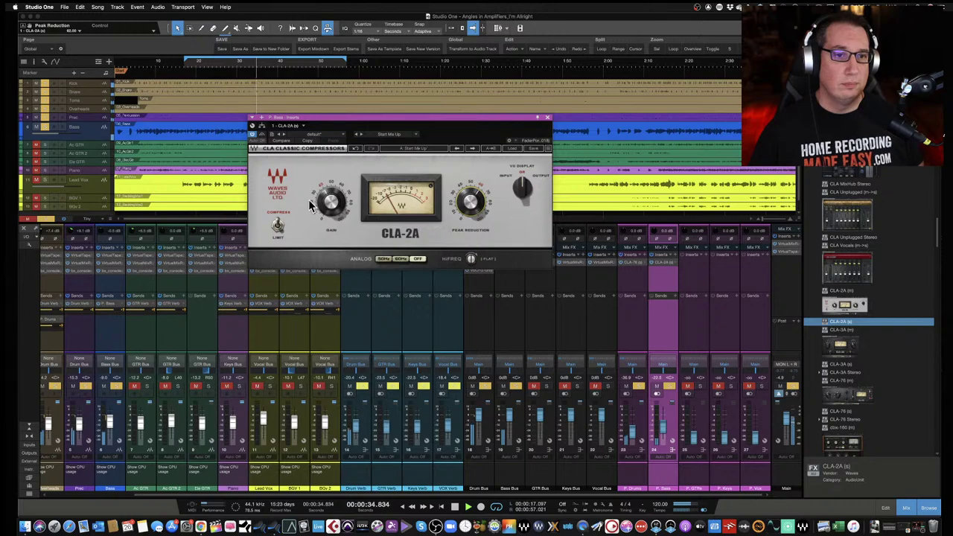
left_click(547, 120)
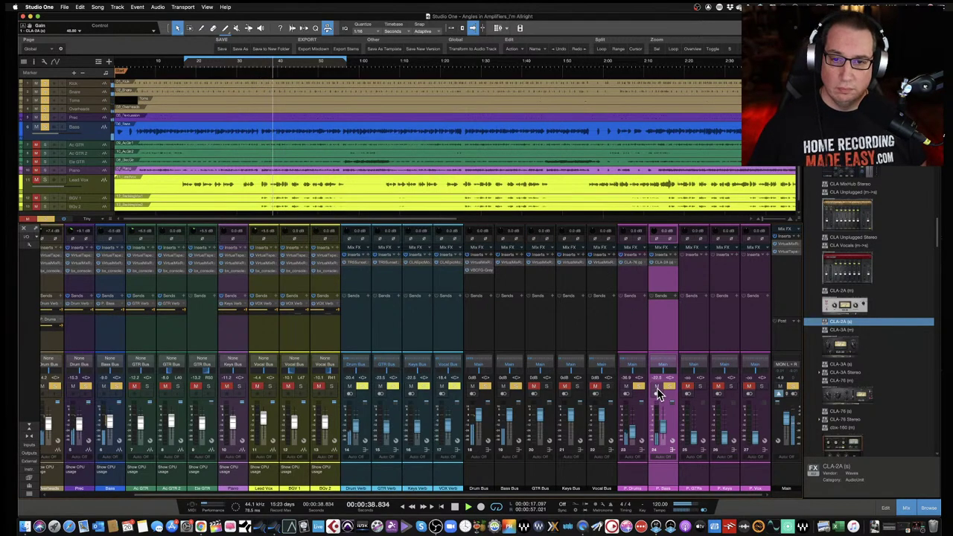
Insert the stereo CLA-3A on P. GTRs and add 0 dB sends to it on the Ac GTR, Ac GTR 2 and Ele GTR channels
left_click(698, 329)
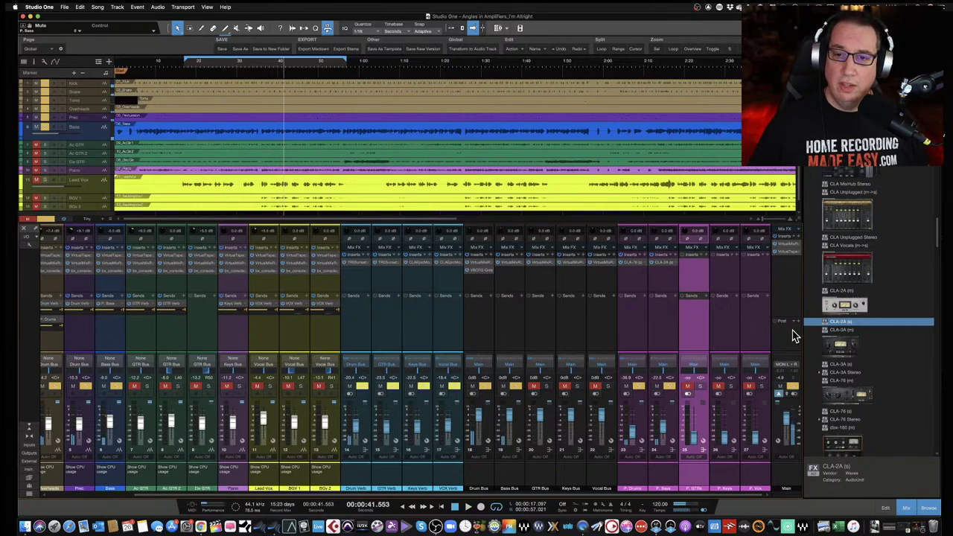
left_click(842, 366)
left_click_drag(842, 370, 696, 265)
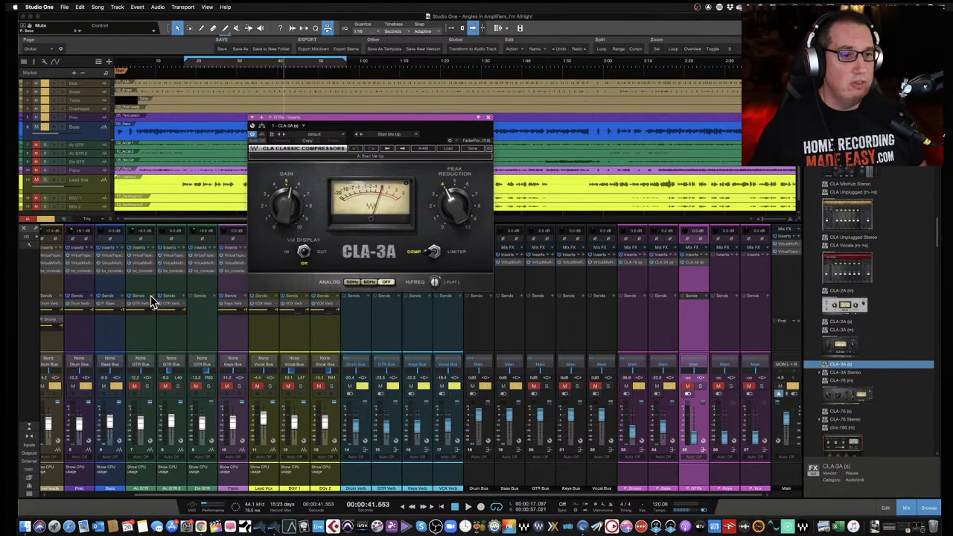
left_click(155, 300)
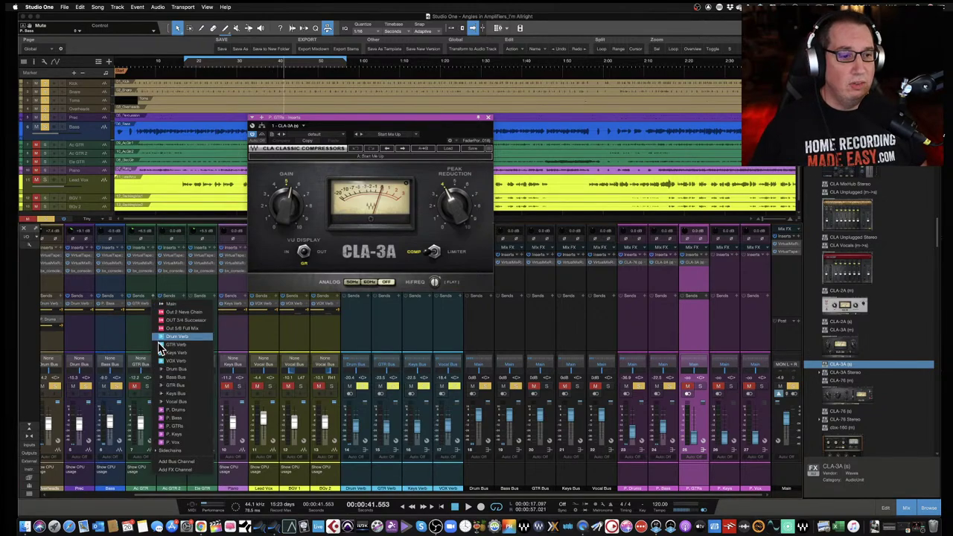
left_click(167, 426)
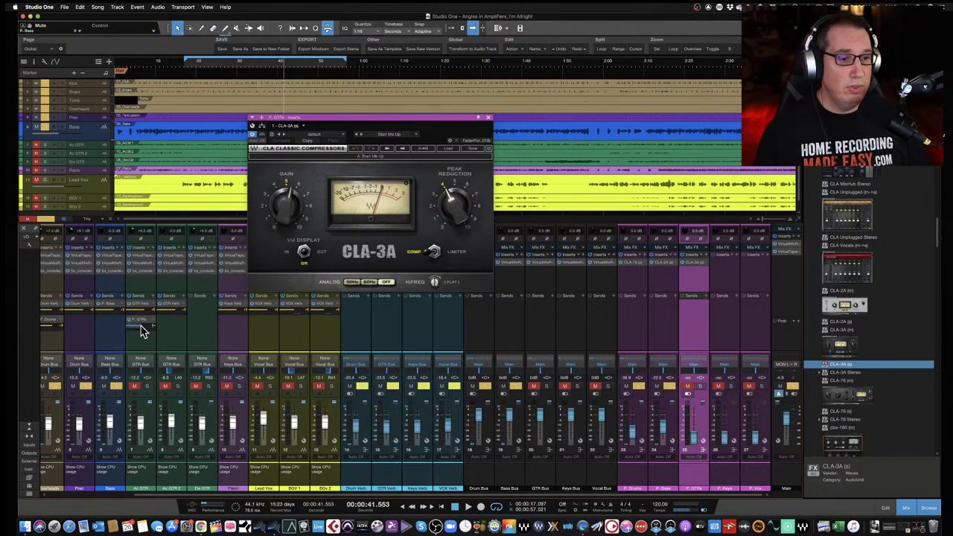
mouse_move(144, 333)
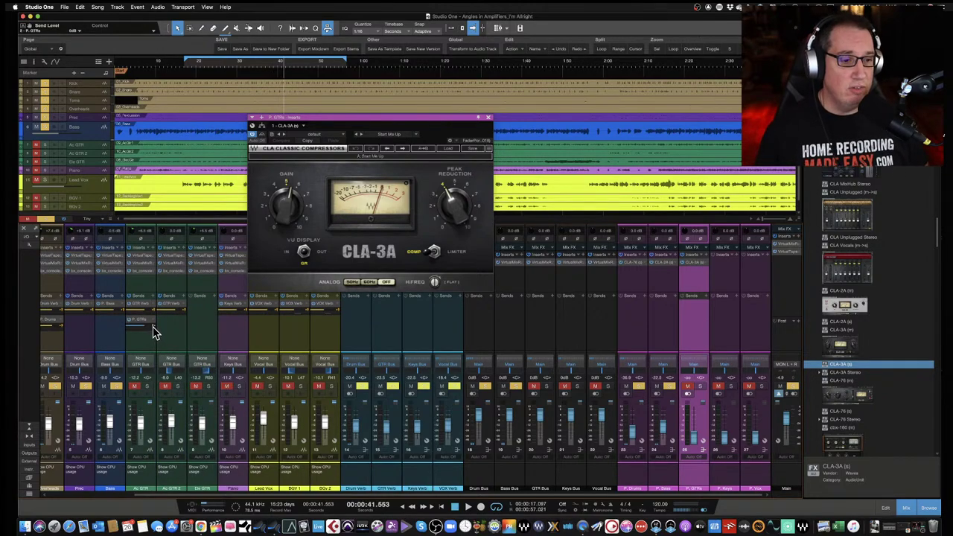
left_click_drag(141, 325, 200, 325)
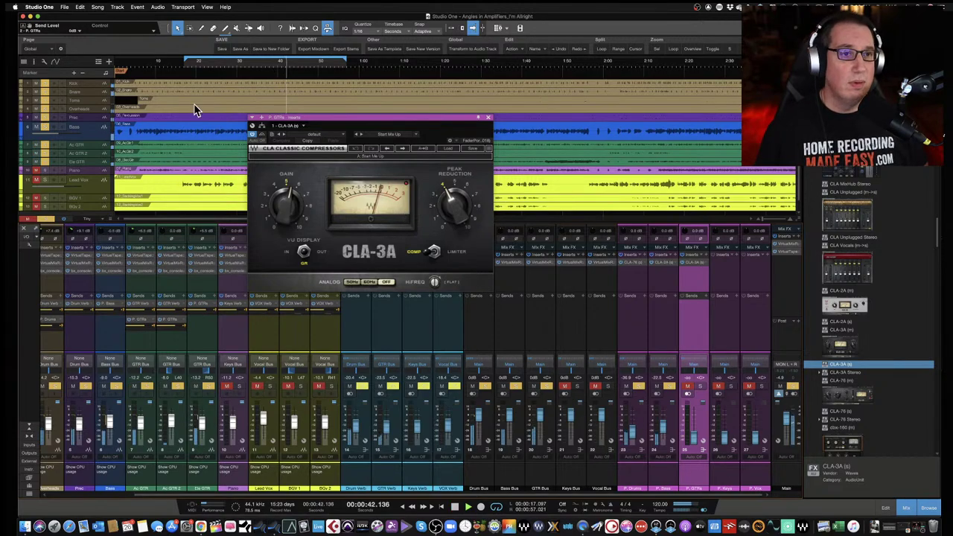
Adjust the P. GTRs CLA-3A's peak reduction and gain during playback and blend the channel in at about -24.5 dB, toggling its mute
left_click_drag(454, 203, 454, 197)
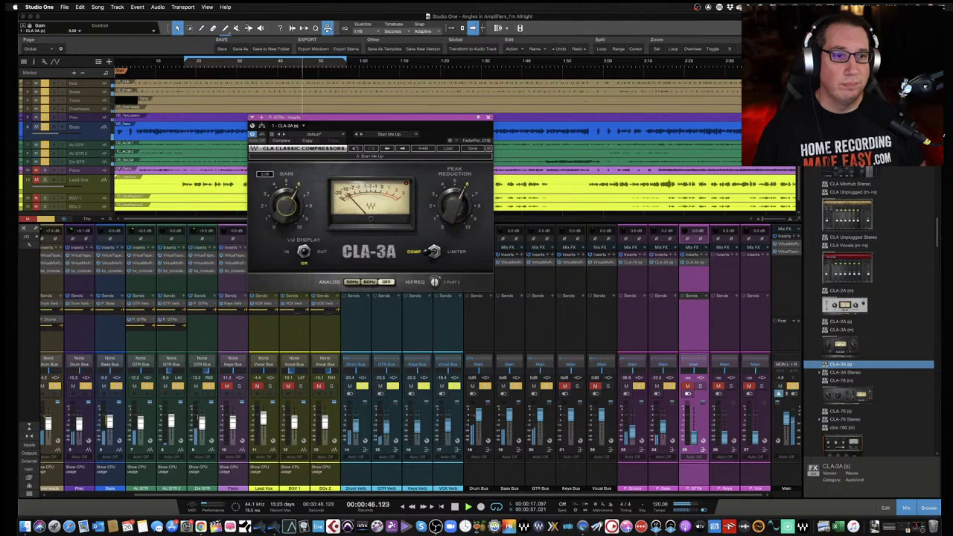
left_click_drag(450, 199, 450, 198)
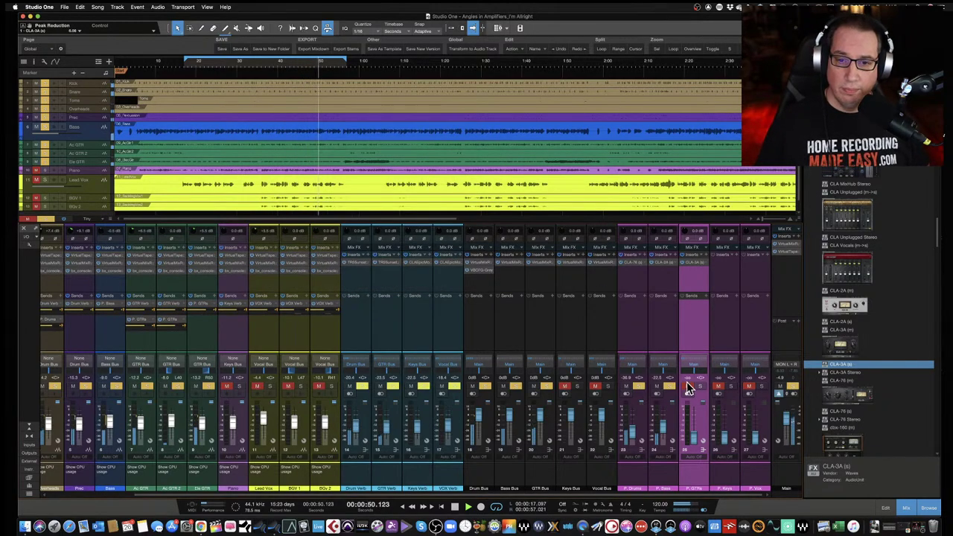
left_click_drag(698, 442, 693, 434)
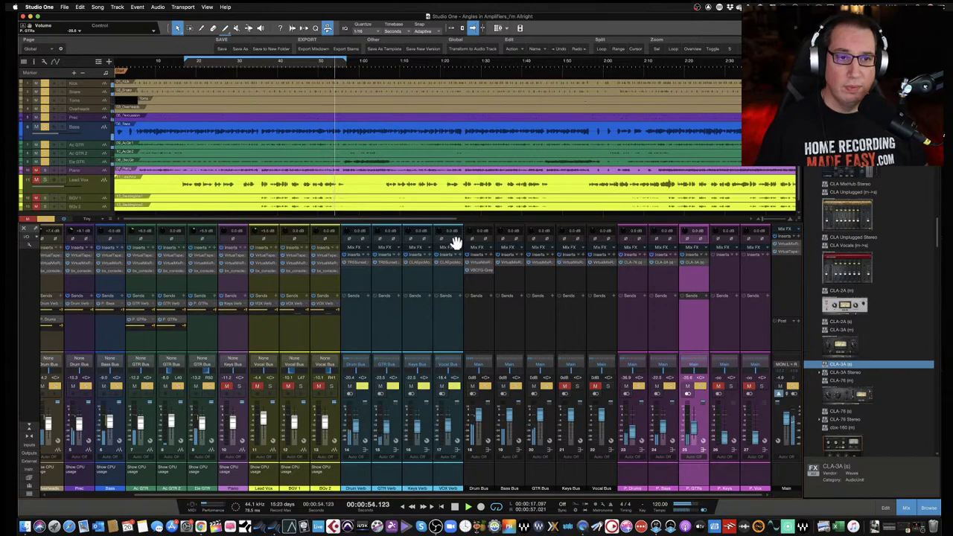
left_click(189, 67)
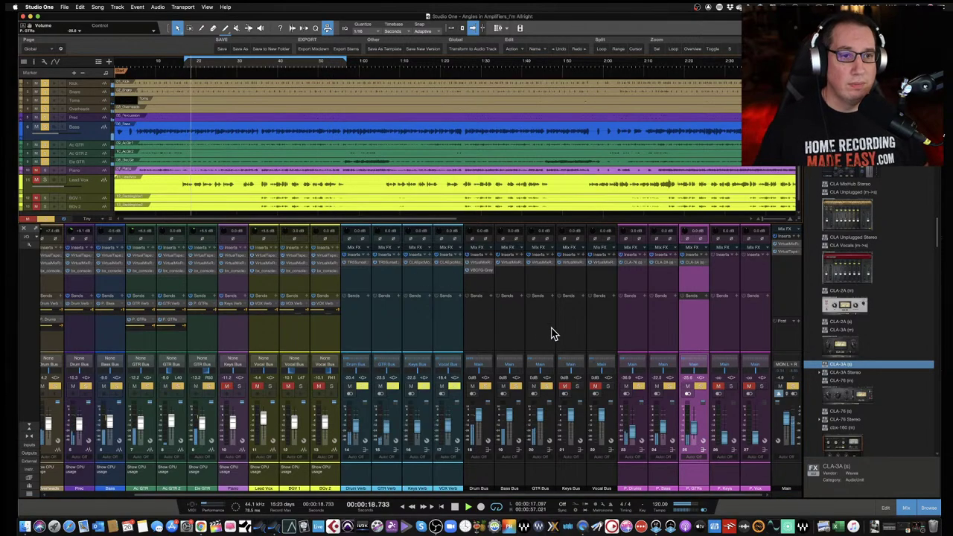
left_click_drag(696, 436, 688, 424)
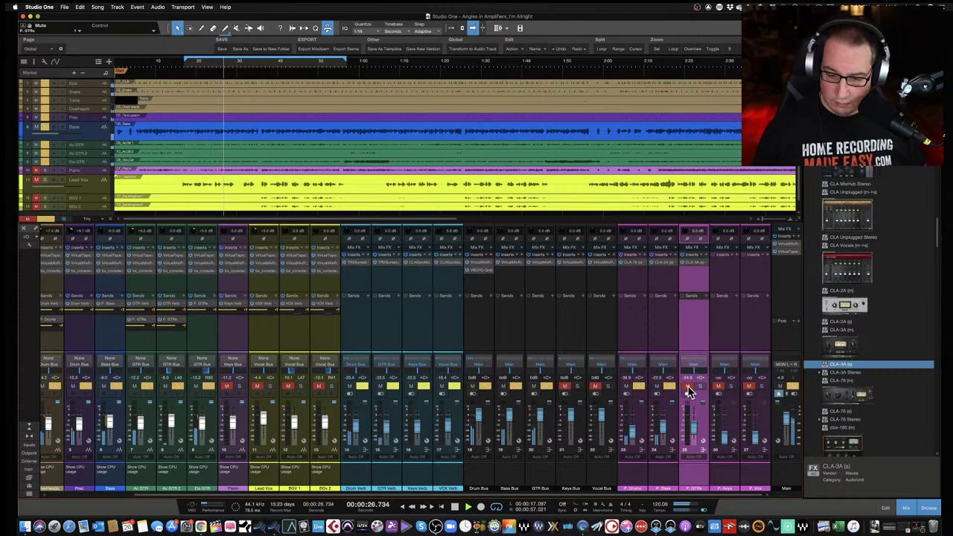
left_click(686, 387)
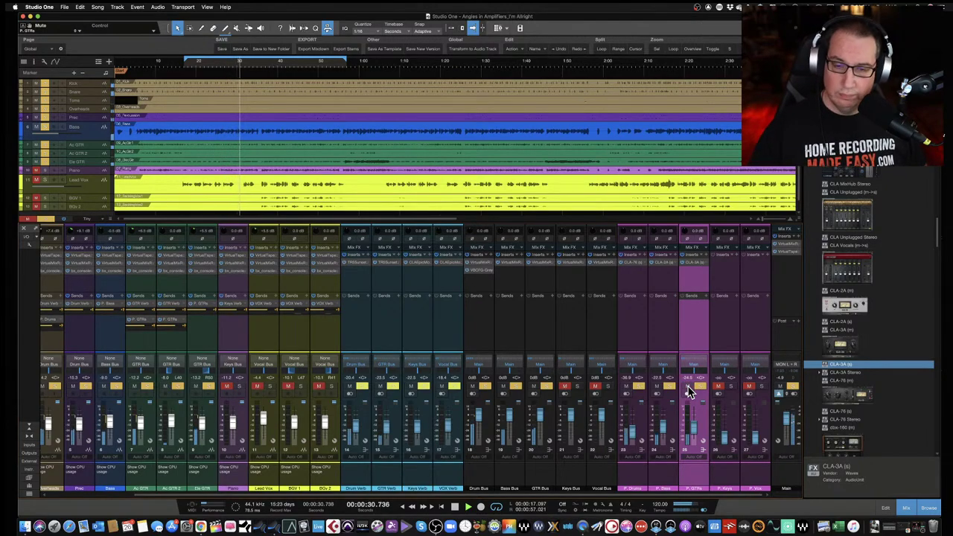
key("space")
Select P. Drums, P. Bass and P. GTRs together, lower their levels by about 1 dB and toggle their mutes to compare
left_click(633, 331)
left_click(660, 333)
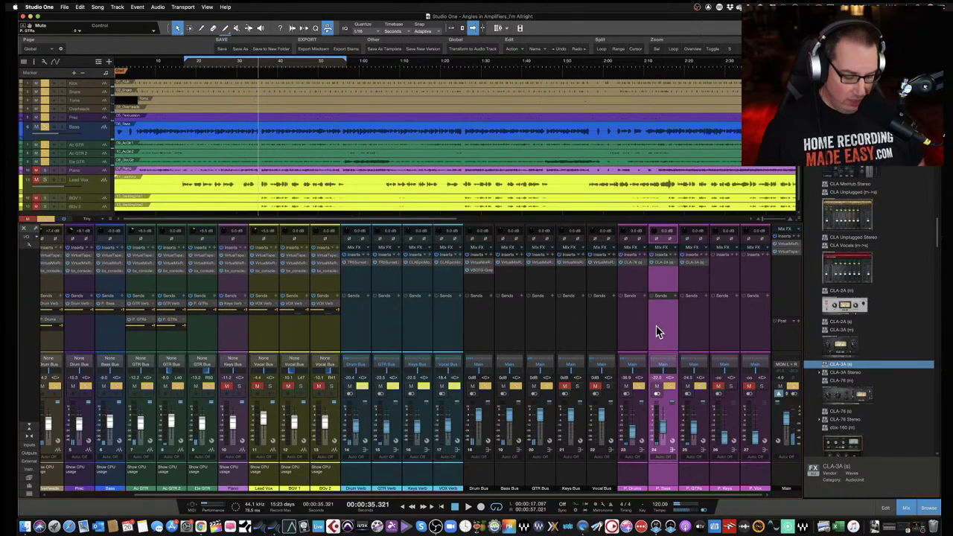
left_click(637, 331)
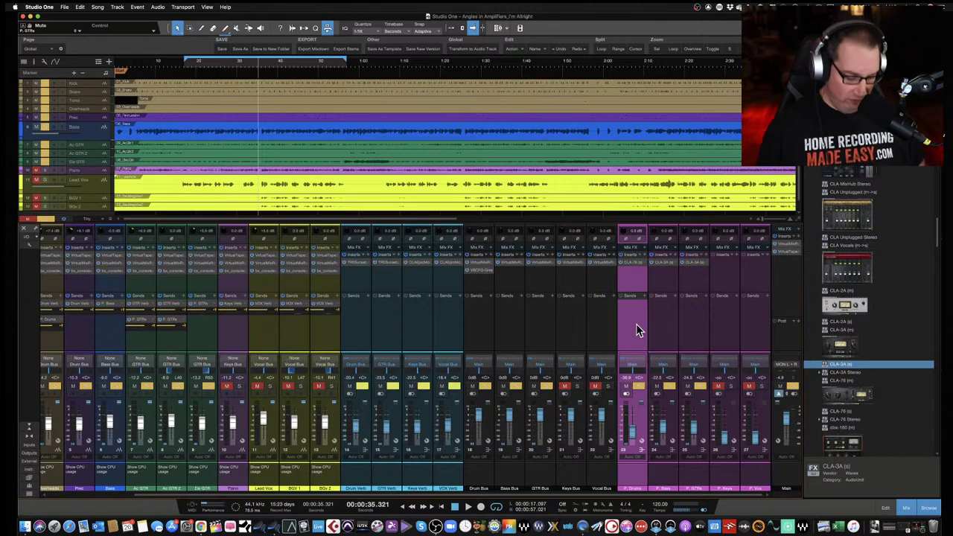
left_click(665, 330, "shift")
left_click(695, 327, "shift")
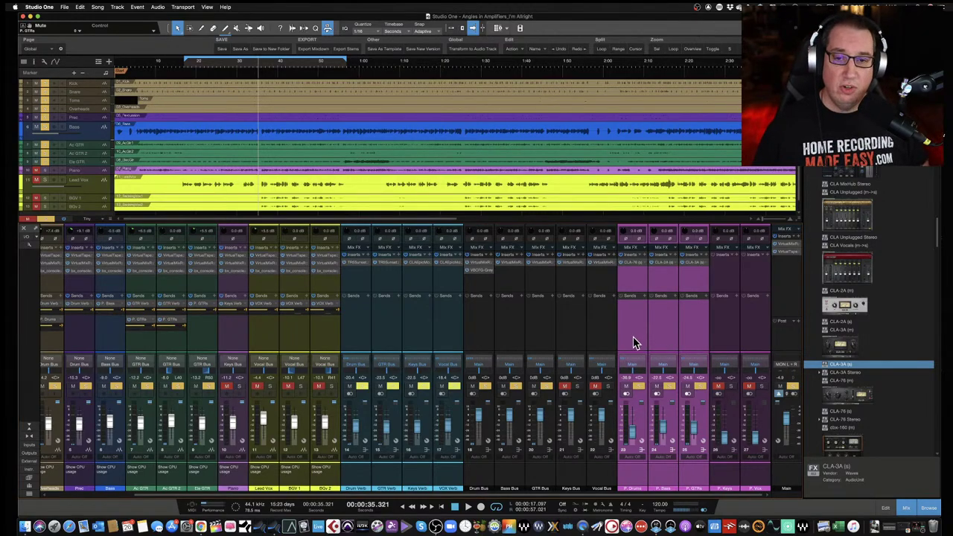
key("space")
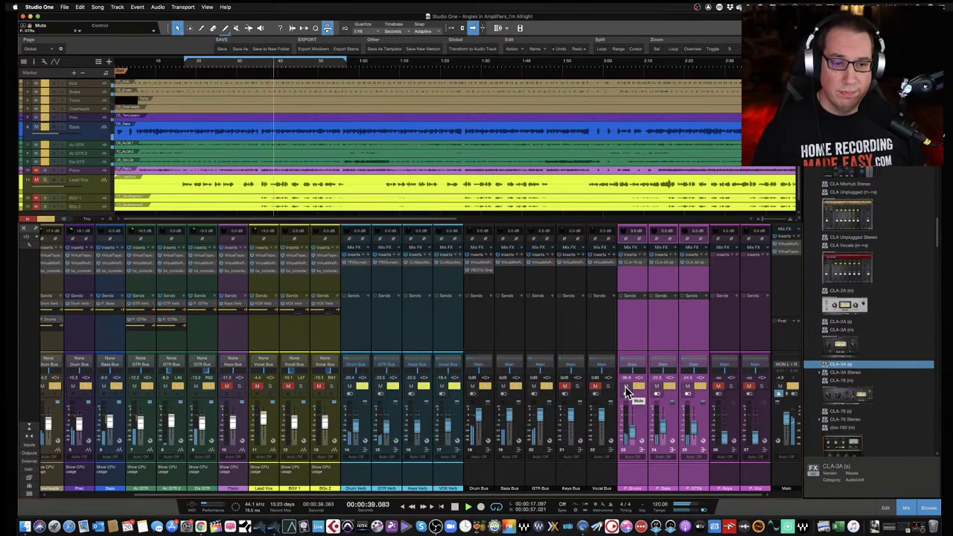
left_click(627, 392)
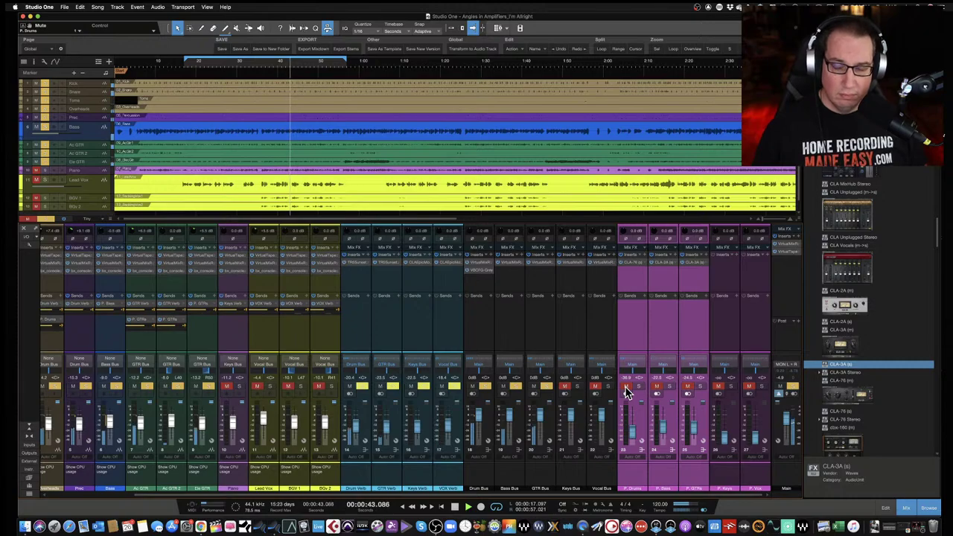
left_click(639, 387)
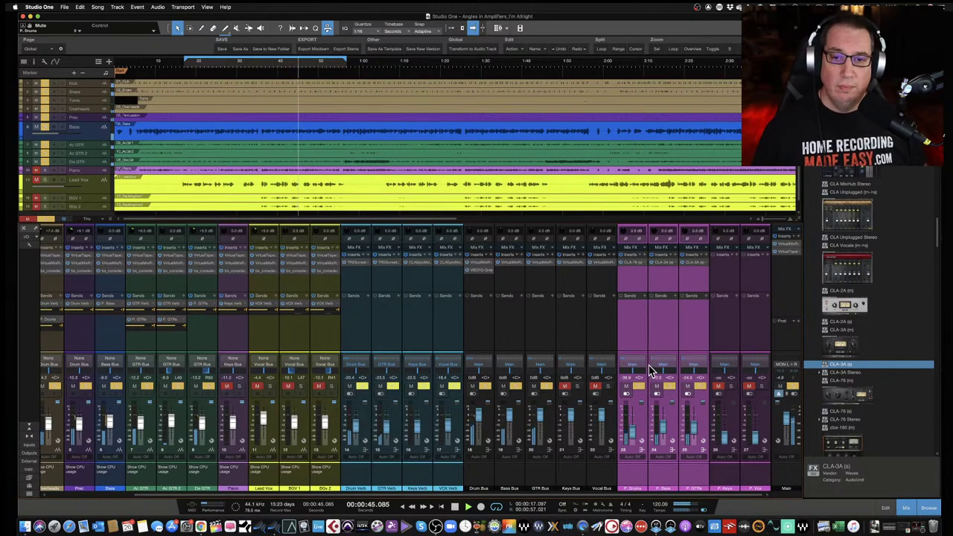
left_click_drag(686, 423, 691, 428)
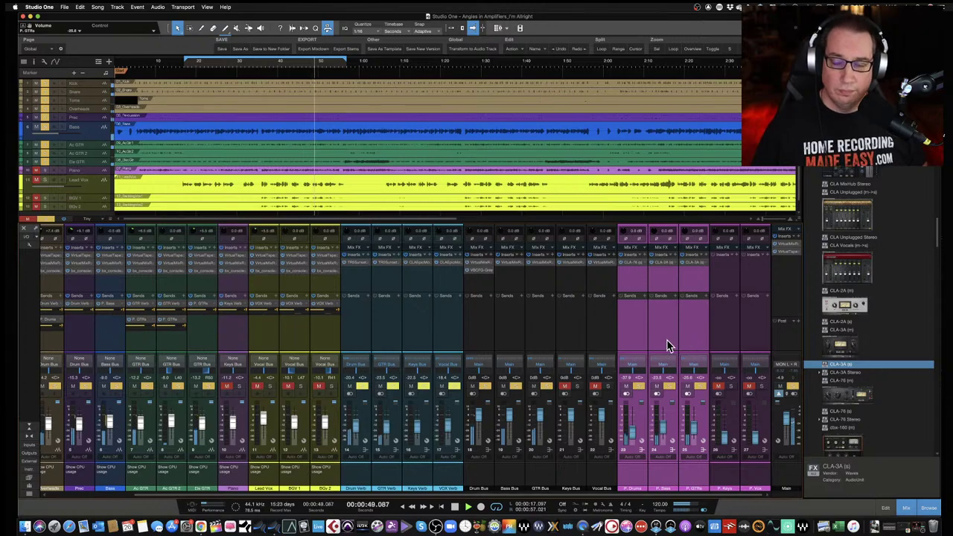
left_click(625, 387)
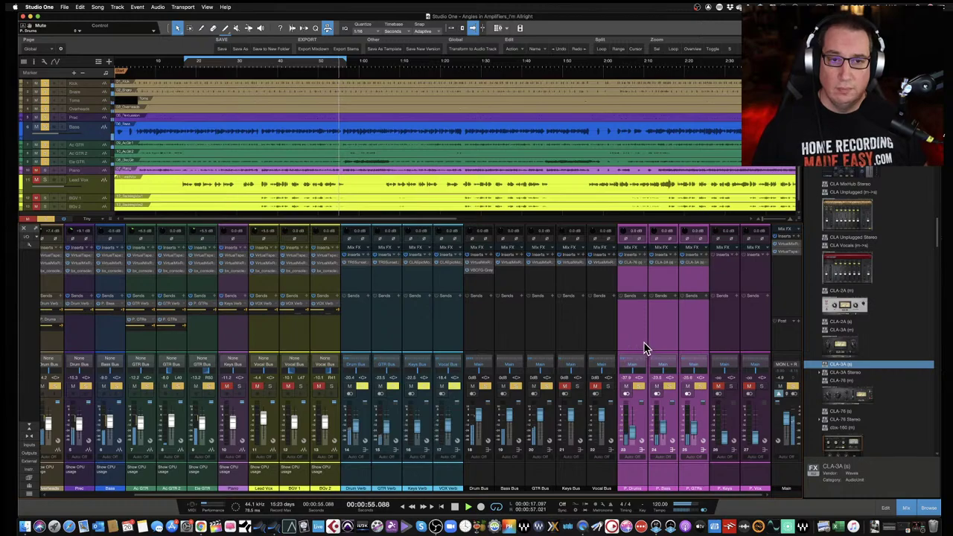
Insert the stereo CLA-76 on P. Keys
left_click(721, 342)
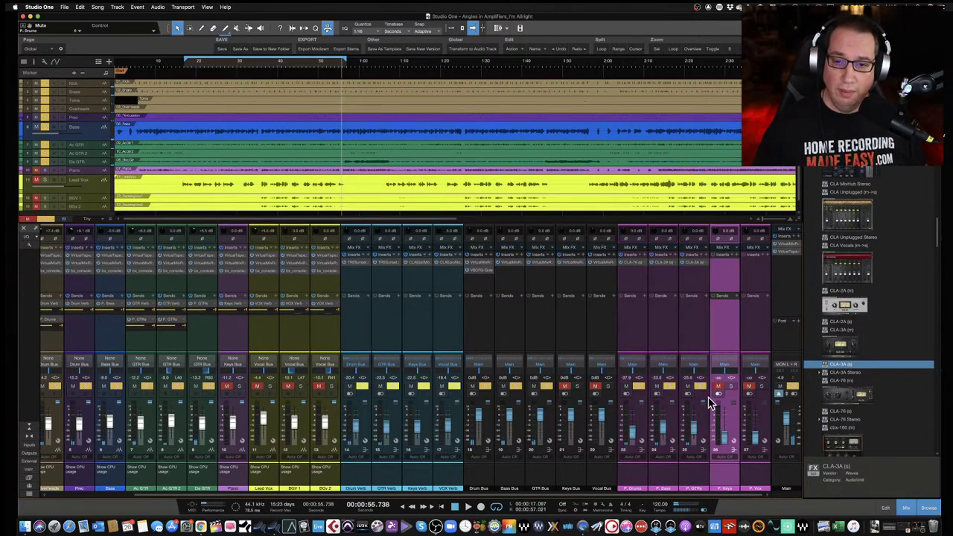
left_click(844, 398)
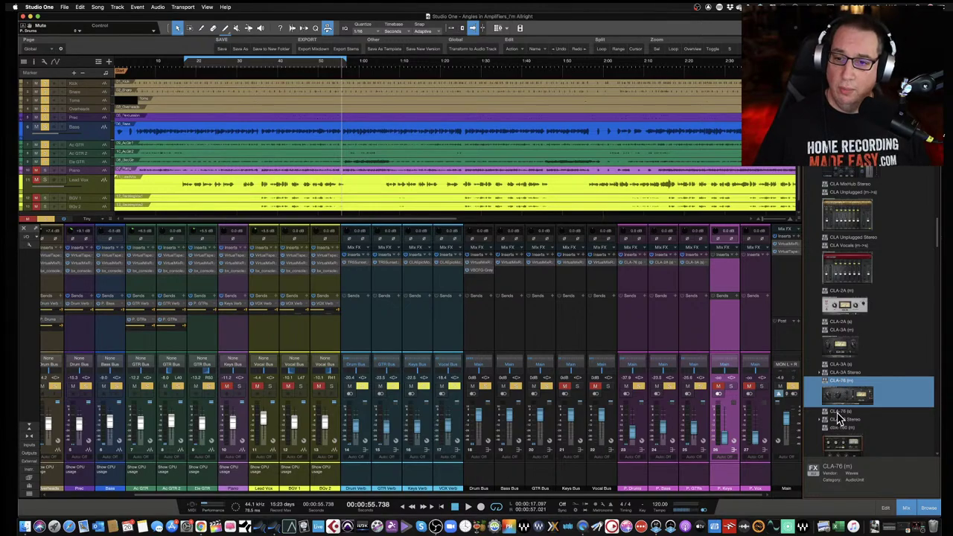
left_click(837, 411)
left_click_drag(837, 414, 725, 269)
Set the P. Keys CLA-76 to the Bluey revision with a ratio of 20 and adjust its attack and release
left_click(454, 261)
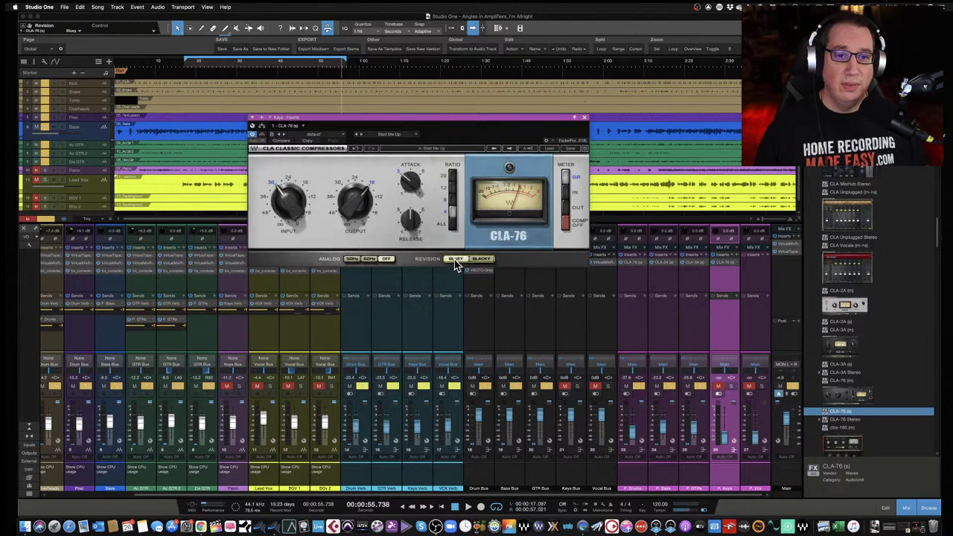
left_click(453, 182)
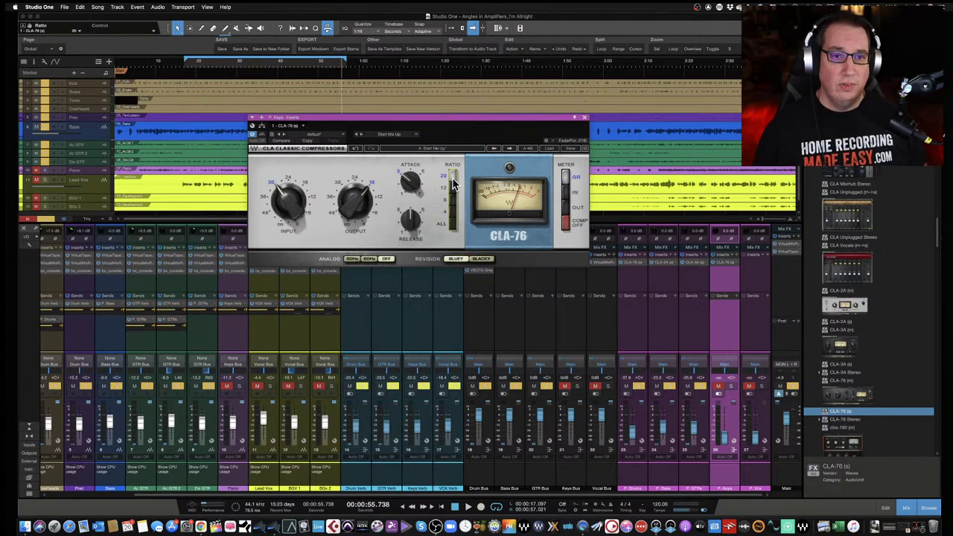
left_click(450, 223)
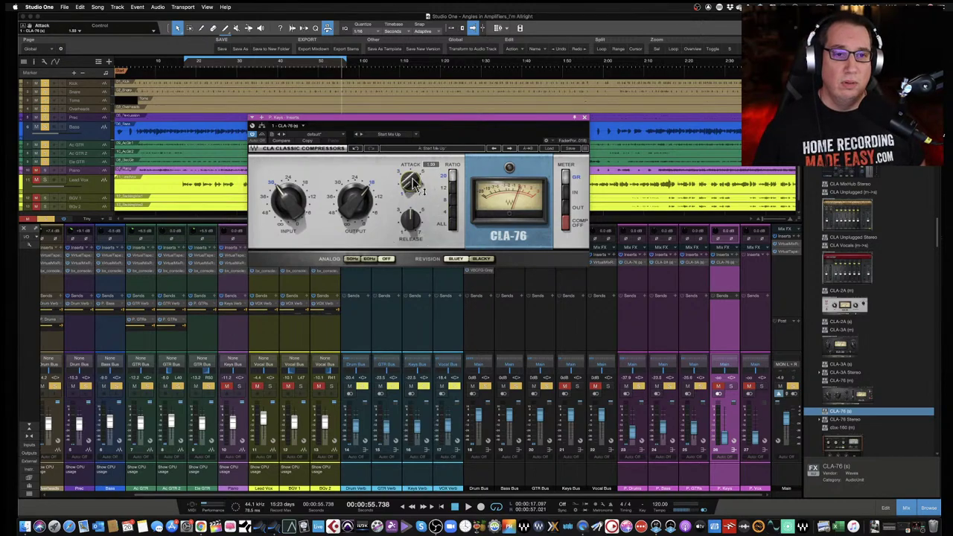
left_click(410, 226)
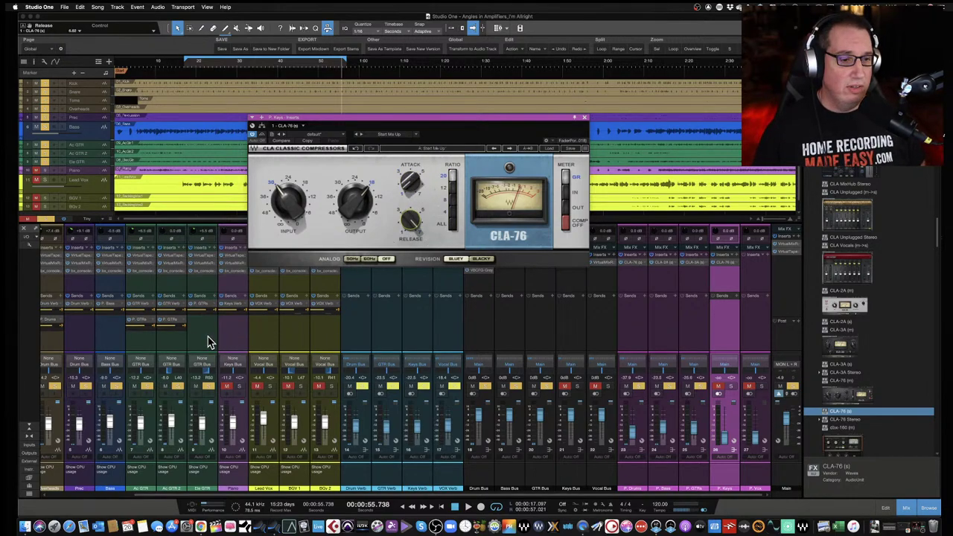
Add a send from Piano to P. Keys and adjust the P. Keys CLA-76's input and output during playback
left_click(246, 301)
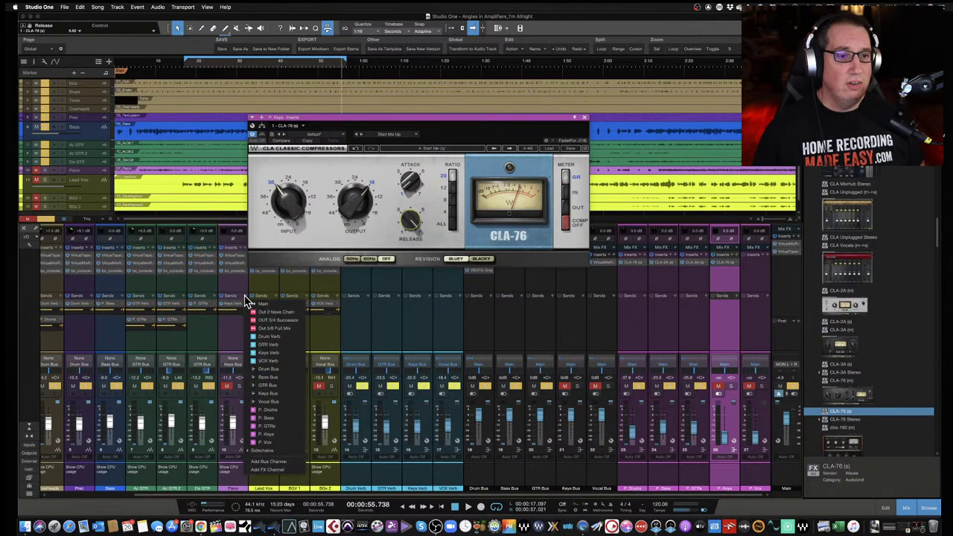
left_click(260, 436)
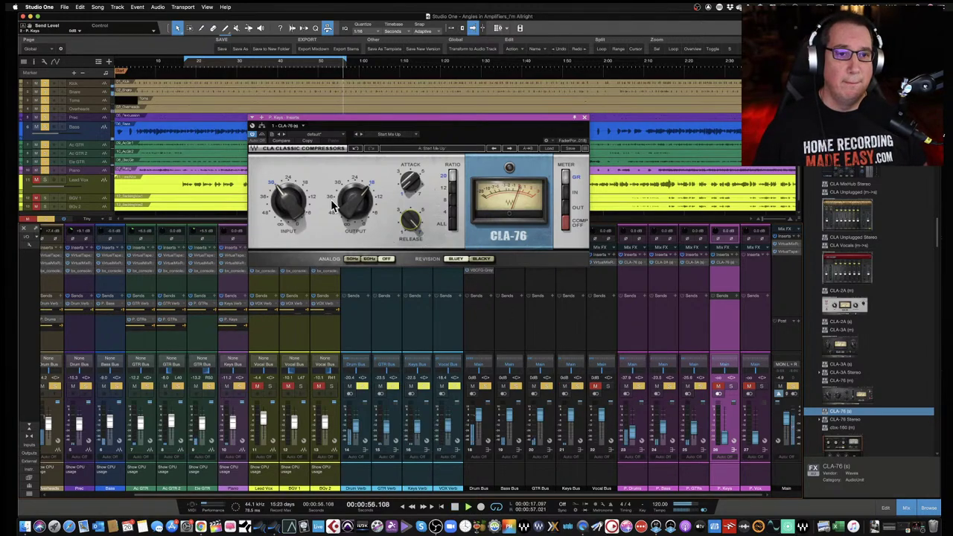
mouse_move(287, 199)
left_click_drag(286, 200, 287, 182)
left_click(356, 210)
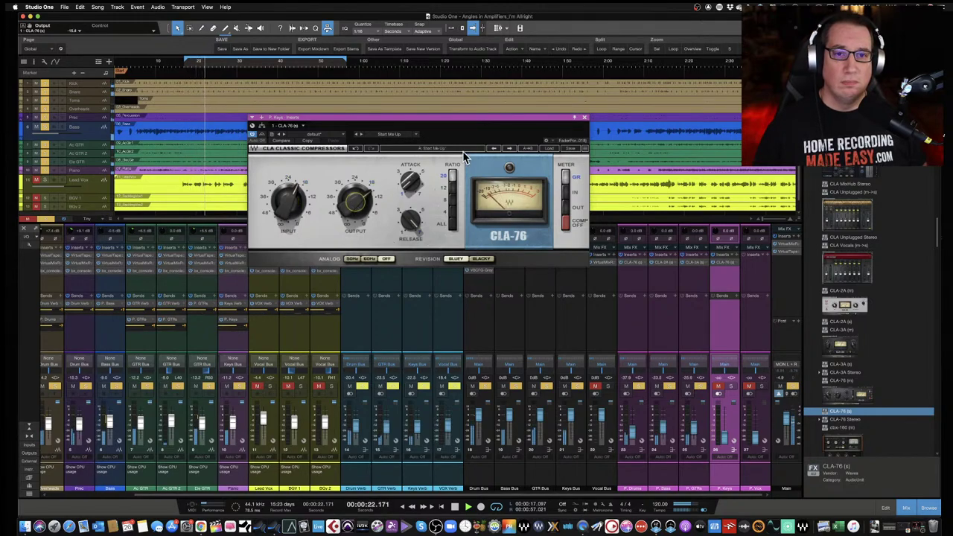
Close the compressor window and blend P. Keys in at about -29.7 dB, toggling its mute
left_click(585, 119)
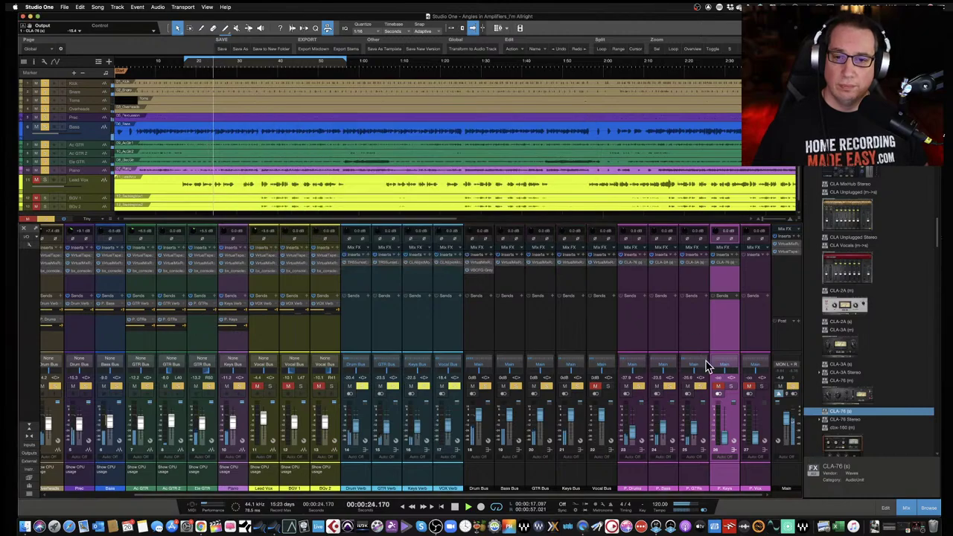
mouse_move(723, 437)
left_mouse_down()
mouse_move(722, 428)
mouse_move(728, 434)
left_mouse_up()
left_click(720, 388)
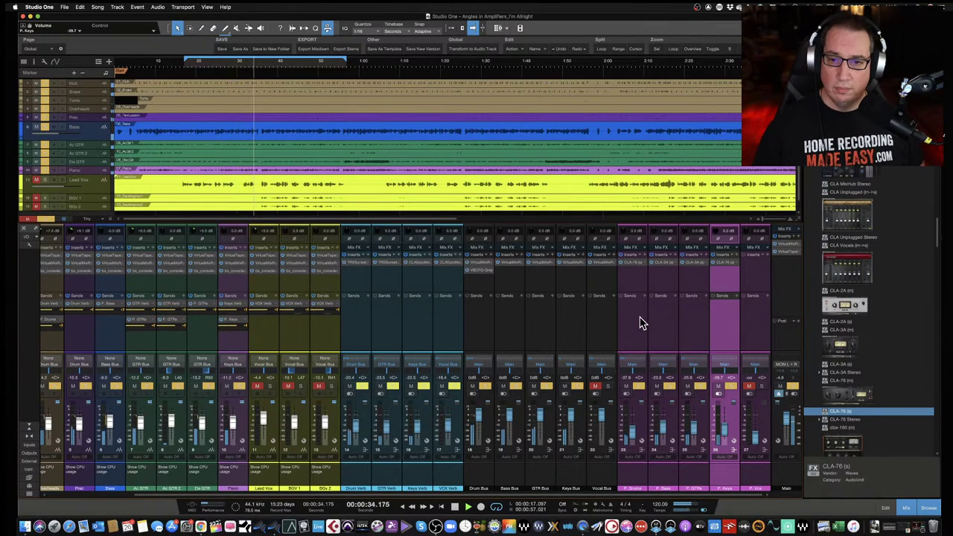
Insert the stereo CLA-2A on P. Vox
left_click(744, 322)
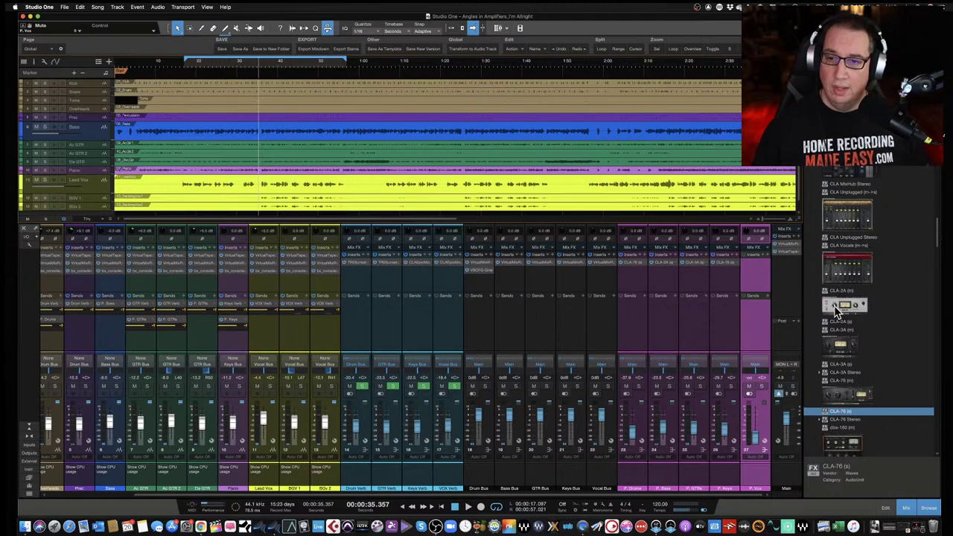
left_click(840, 313)
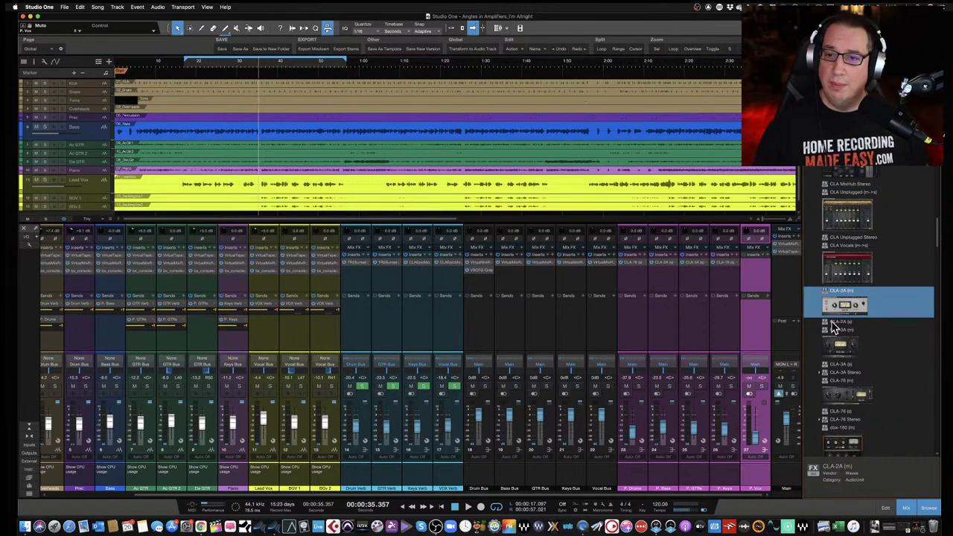
left_click(832, 322)
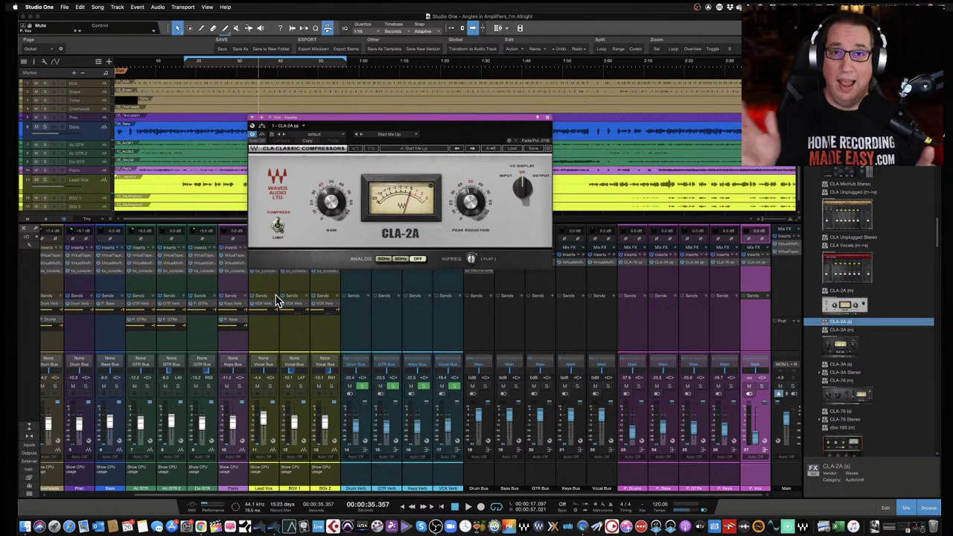
Add a P. Vox send to Lead Vox and copy it to BGV 1 and BGV 2
left_click(276, 300)
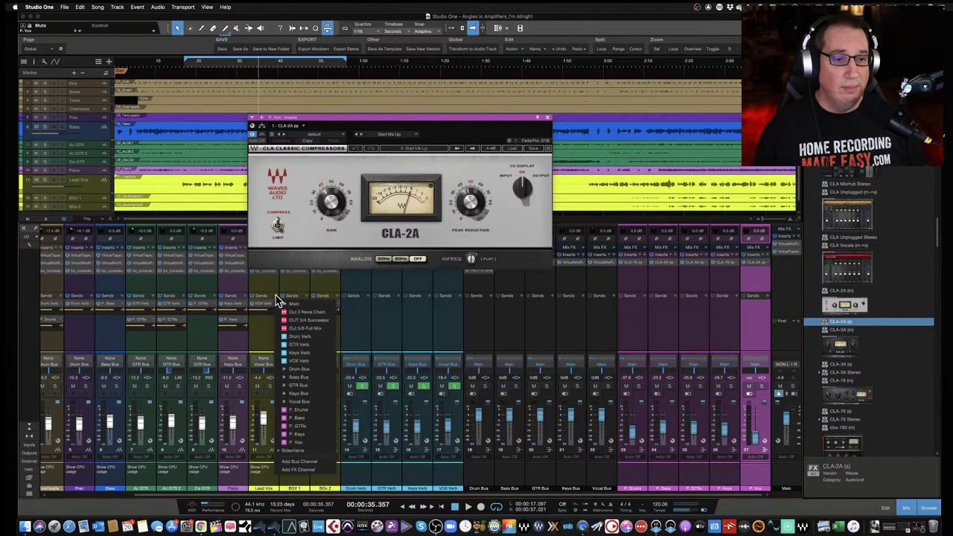
left_click(298, 444)
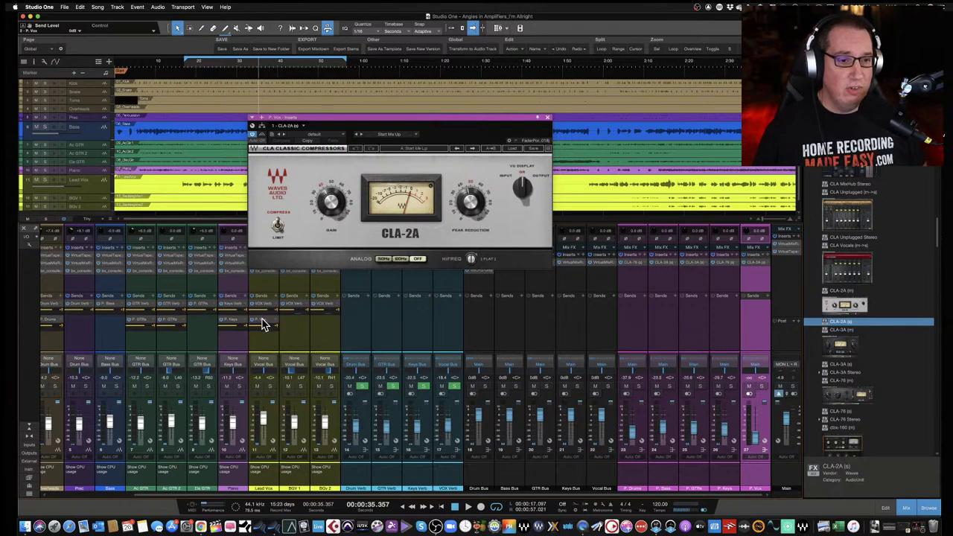
left_click_drag(262, 325, 322, 323)
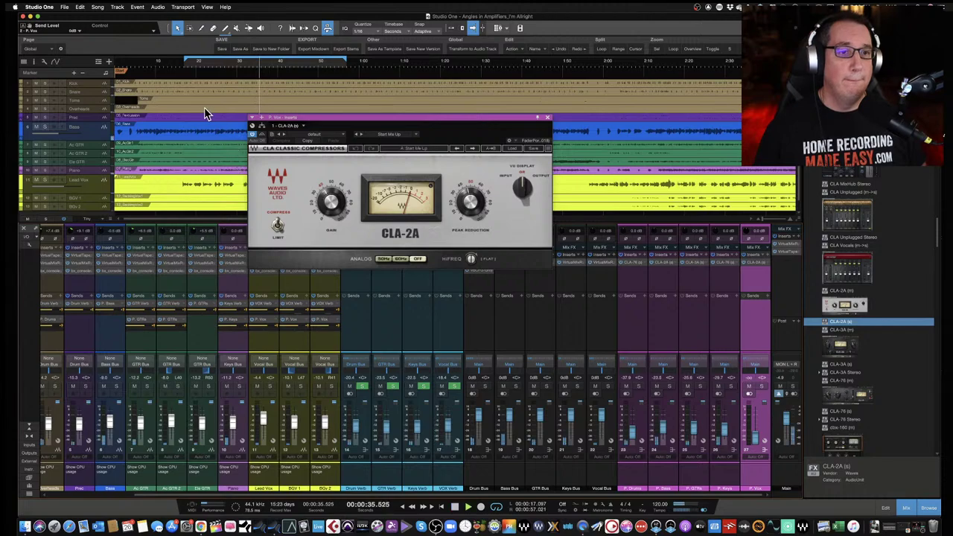
Adjust the P. Vox CLA-2A's peak reduction and gain during playback and close its window
left_click_drag(471, 207, 470, 201)
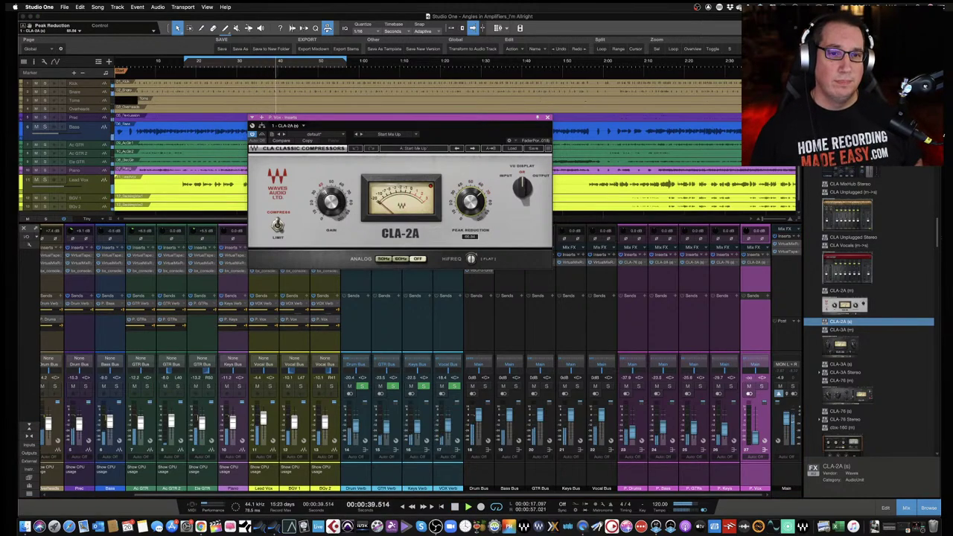
left_click(317, 201)
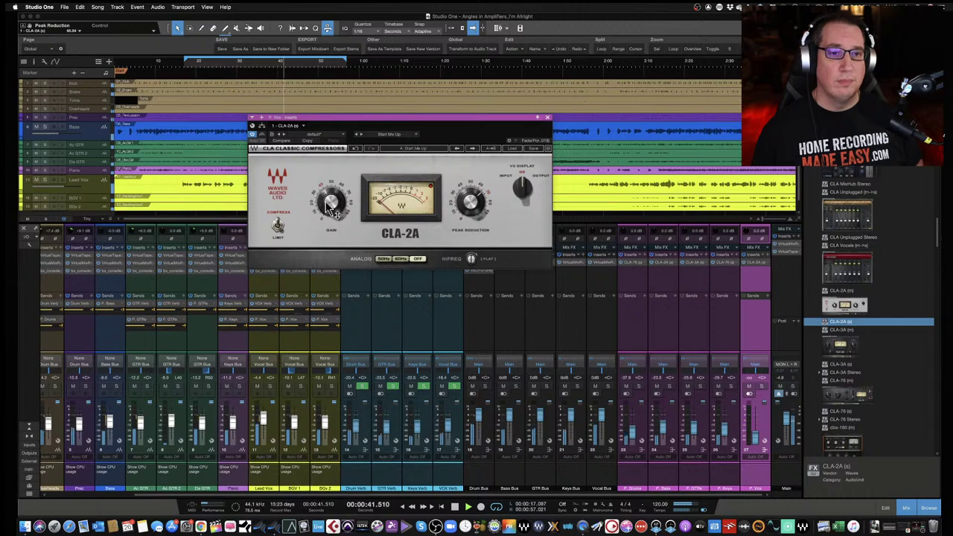
left_click(548, 119)
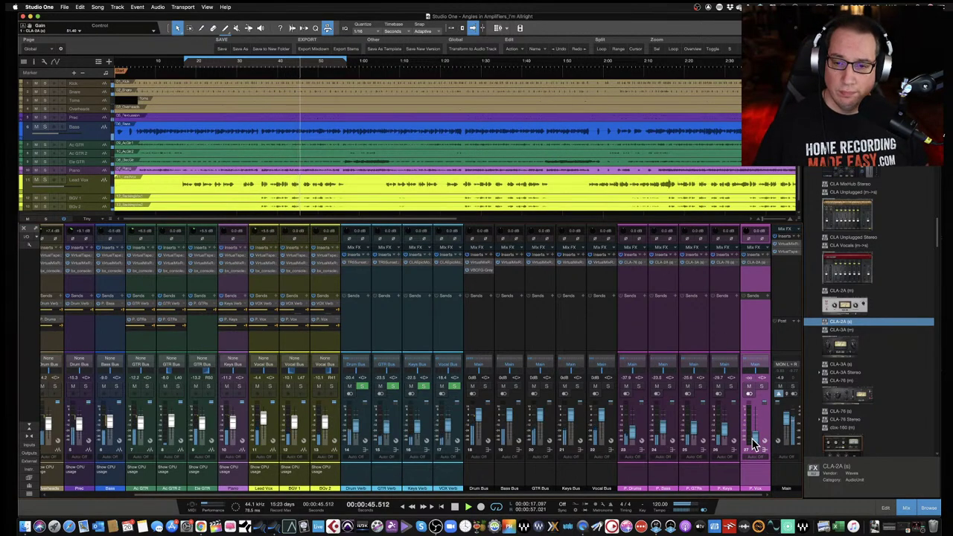
Blend P. Vox in at about -30.7 dB while toggling its mute, and hide the plug-in browser
left_click_drag(759, 445, 752, 440)
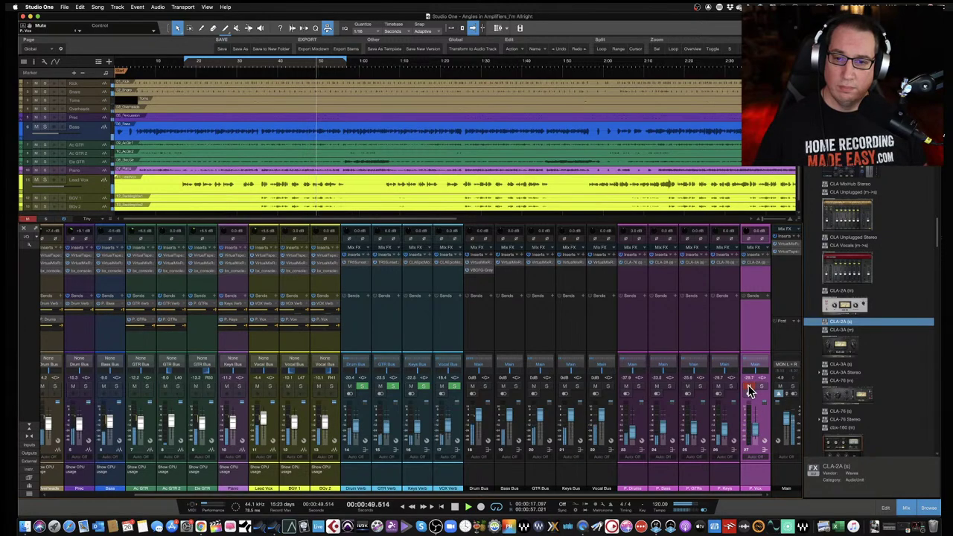
left_click(928, 508)
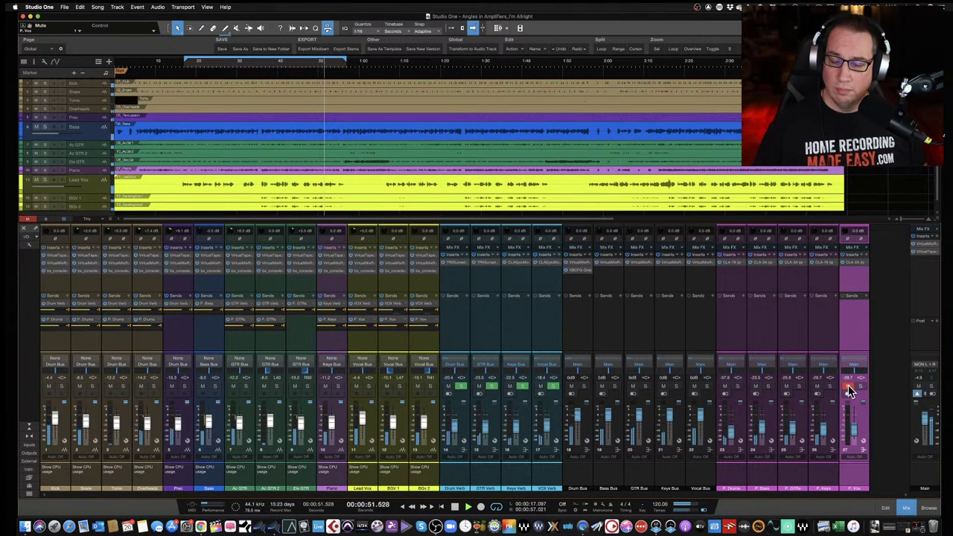
left_click_drag(855, 435, 854, 438)
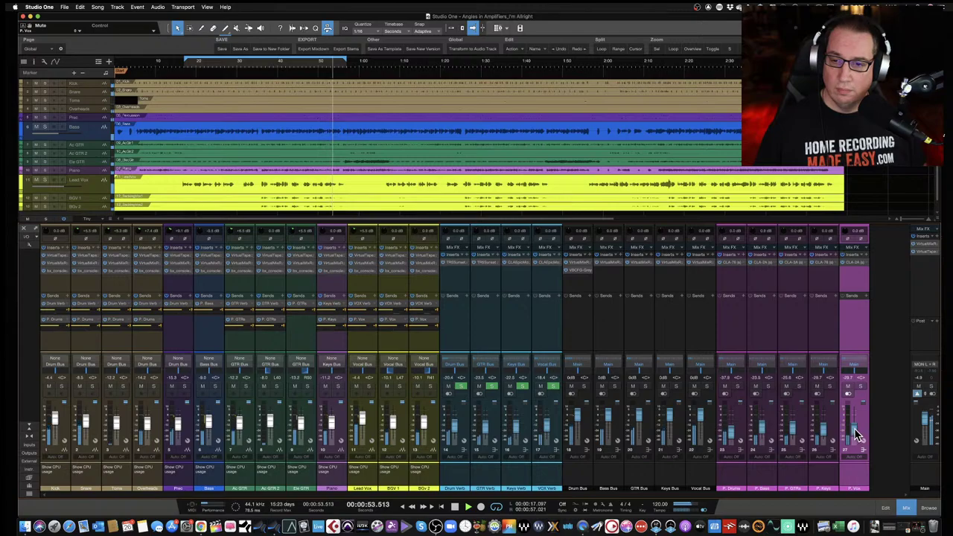
Select all five P. channels together and raise their levels by about 1 dB
left_click(734, 334)
left_click(761, 330, "shift")
left_click(792, 328, "shift")
left_click(824, 333, "shift")
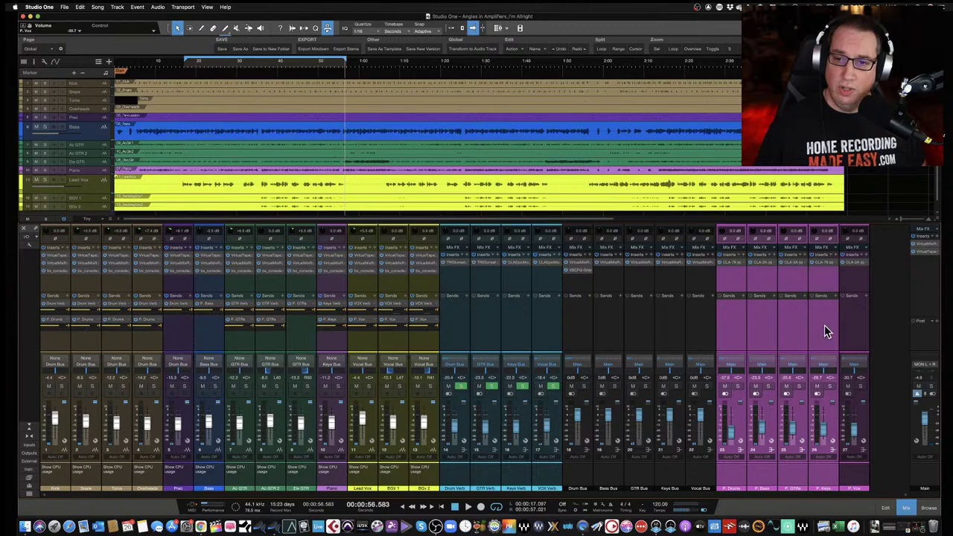
left_click(857, 331, "shift")
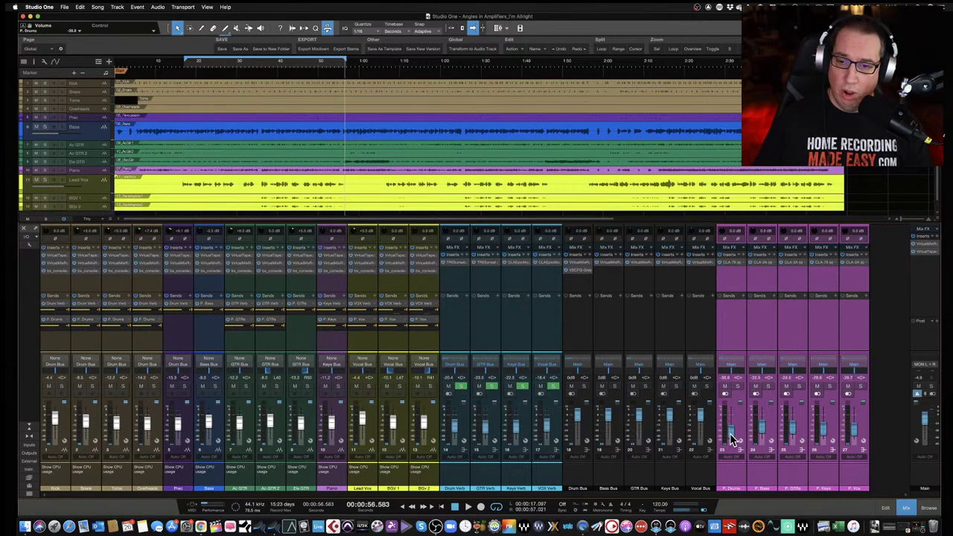
left_click_drag(732, 439, 732, 438)
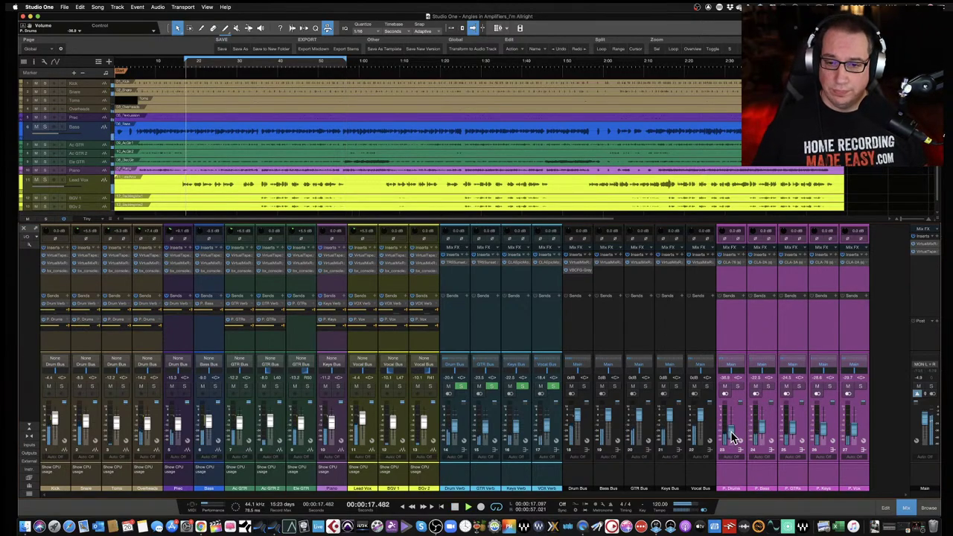
Try the grouped P. channels at different levels, leaving P. Drums at about -42 dB, and toggle their mutes to compare
scroll(732, 439, "down", 10)
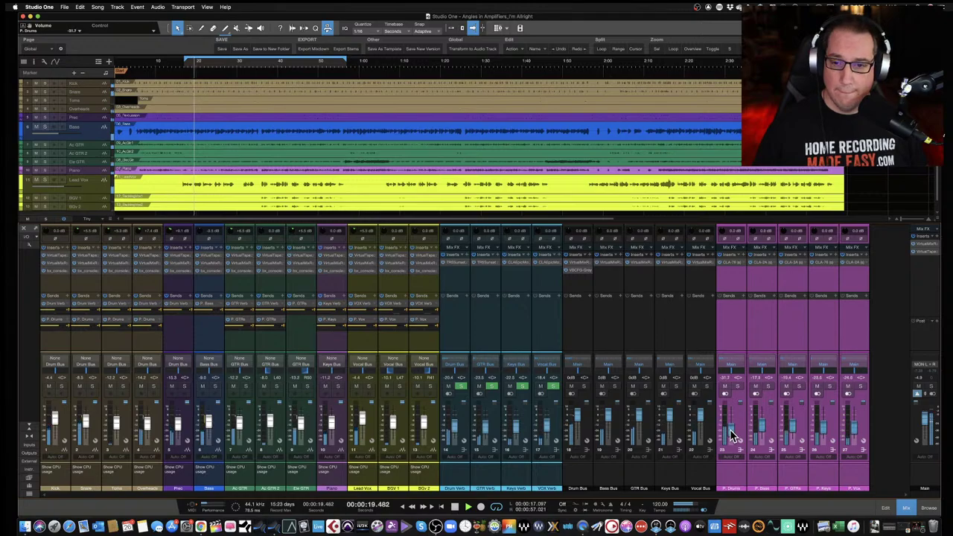
scroll(732, 439, "up", 2)
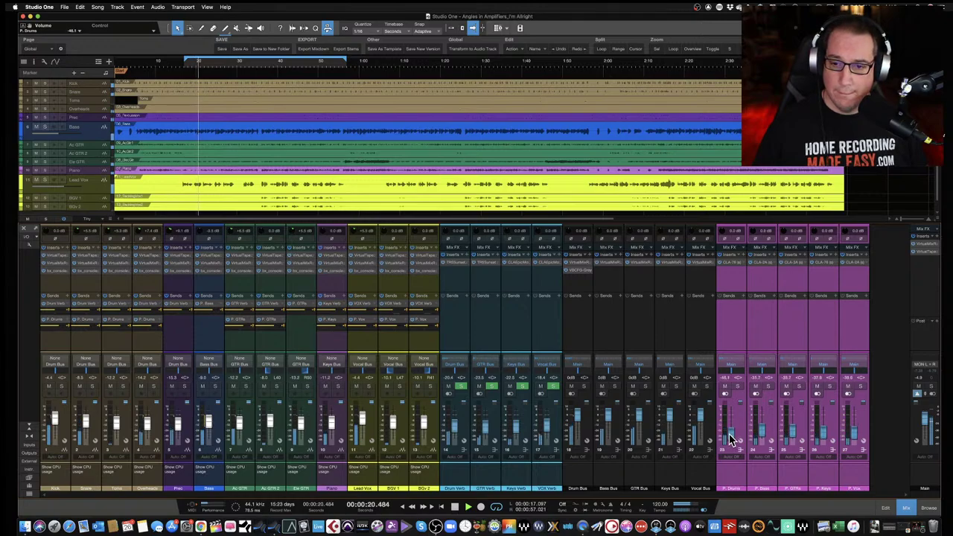
left_click(726, 387)
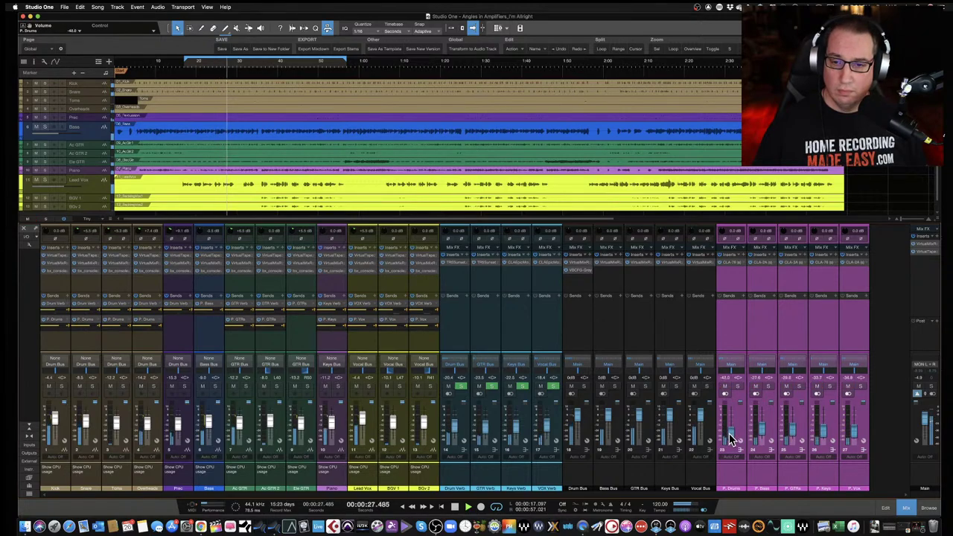
left_click(724, 387)
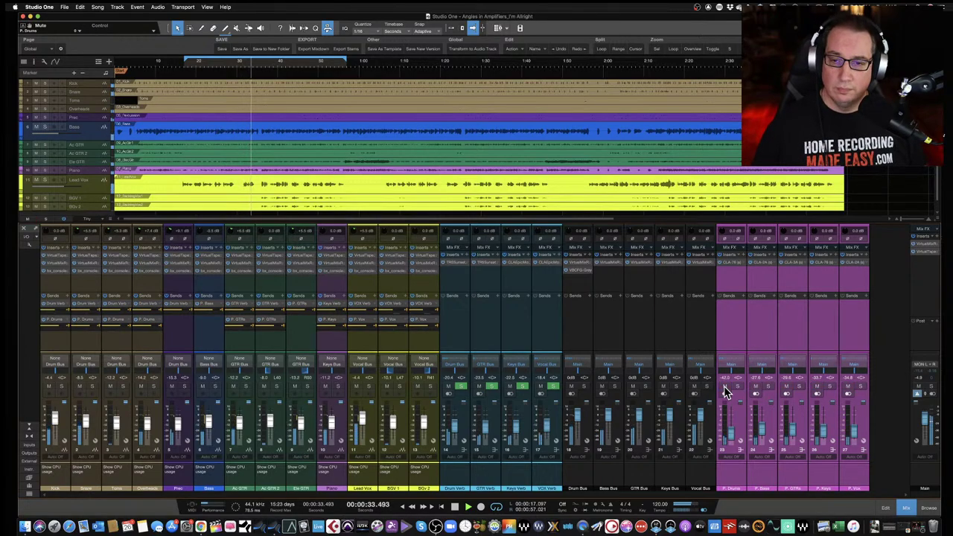
Play the mix and toggle the mutes of the five P. channels to compare it with and without parallel compression
key("space")
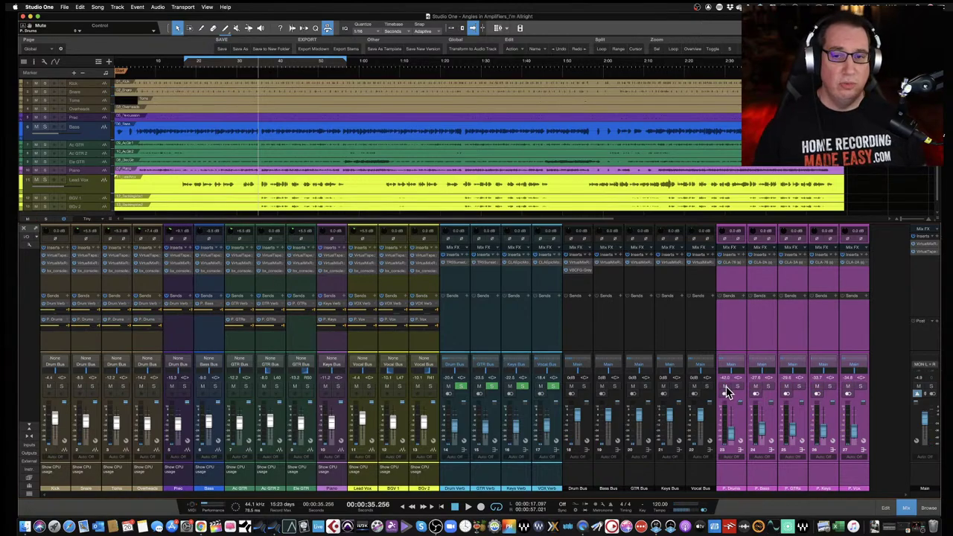
key("space")
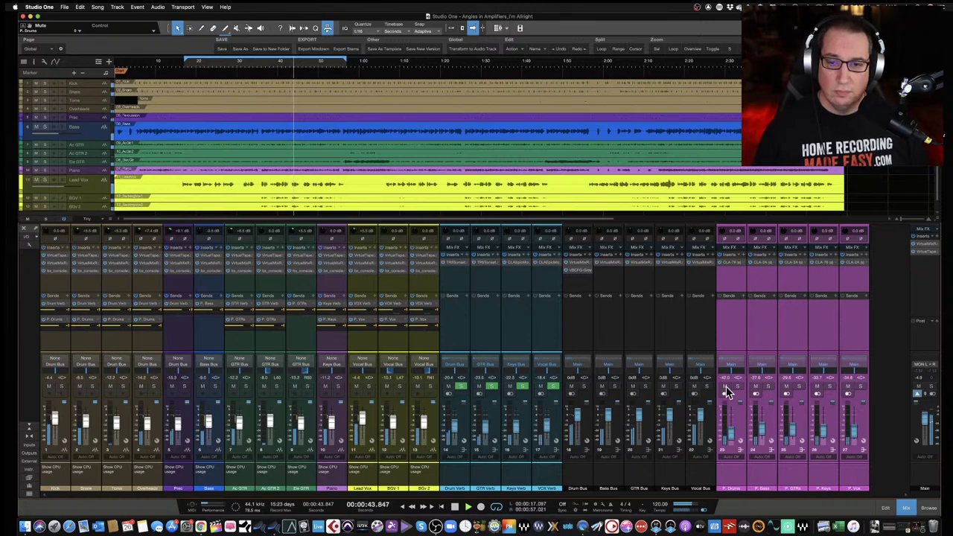
left_click(727, 388)
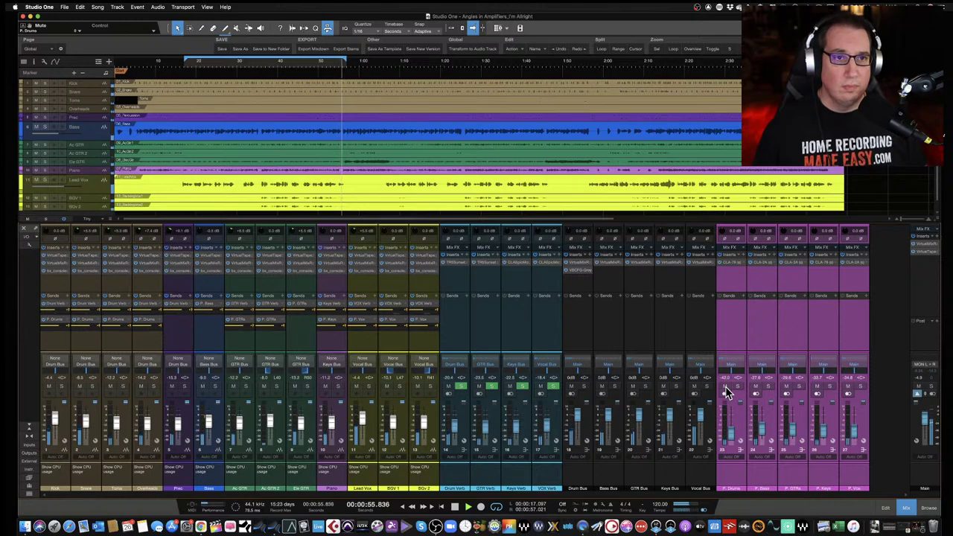
key("space")
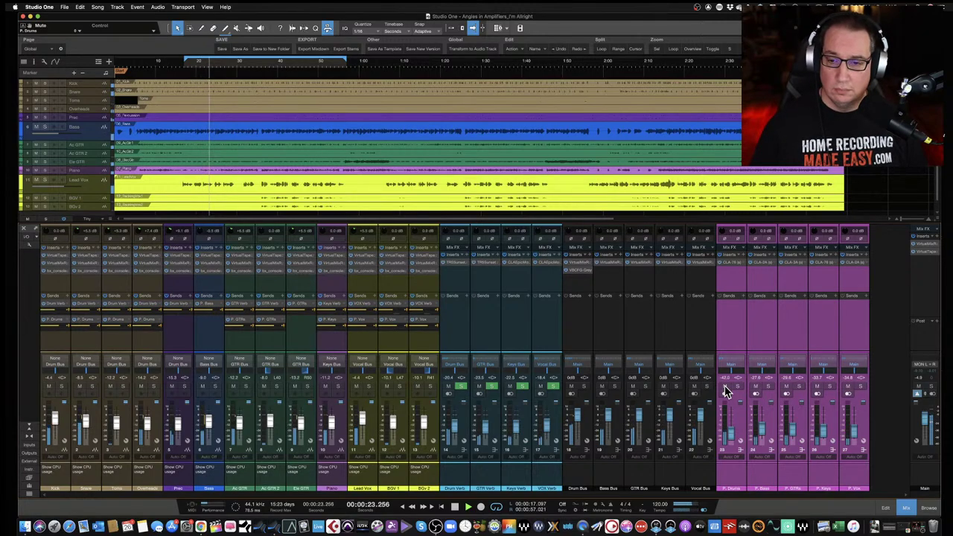
left_click(725, 389)
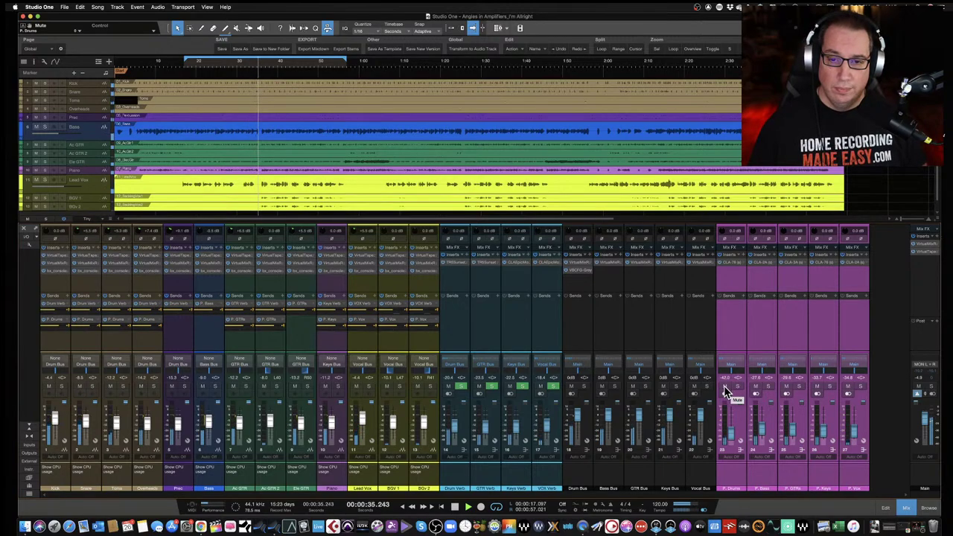
key("space")
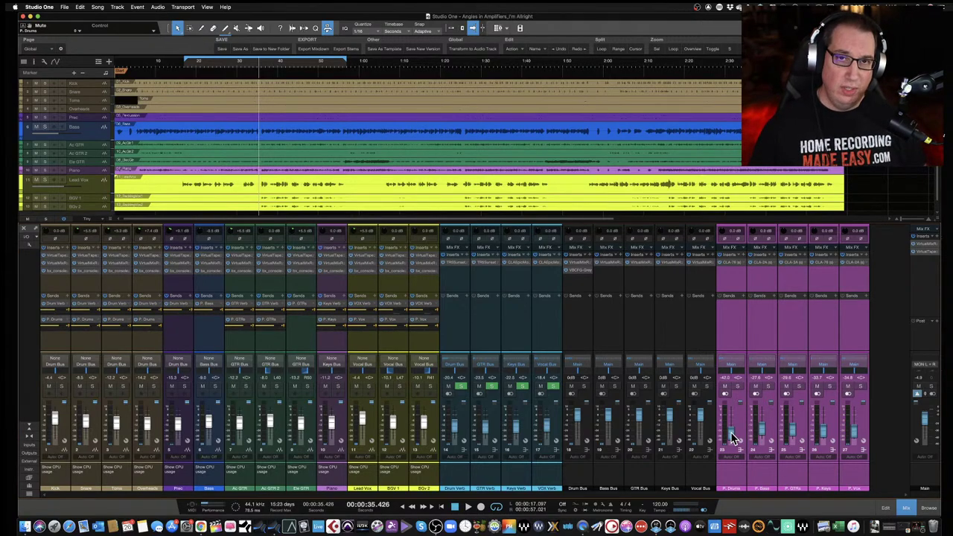
Raise the grouped P. channels until P. Bass sits at about -22.5 dB, comparing with their mutes, and select P. Drums alone
key("space")
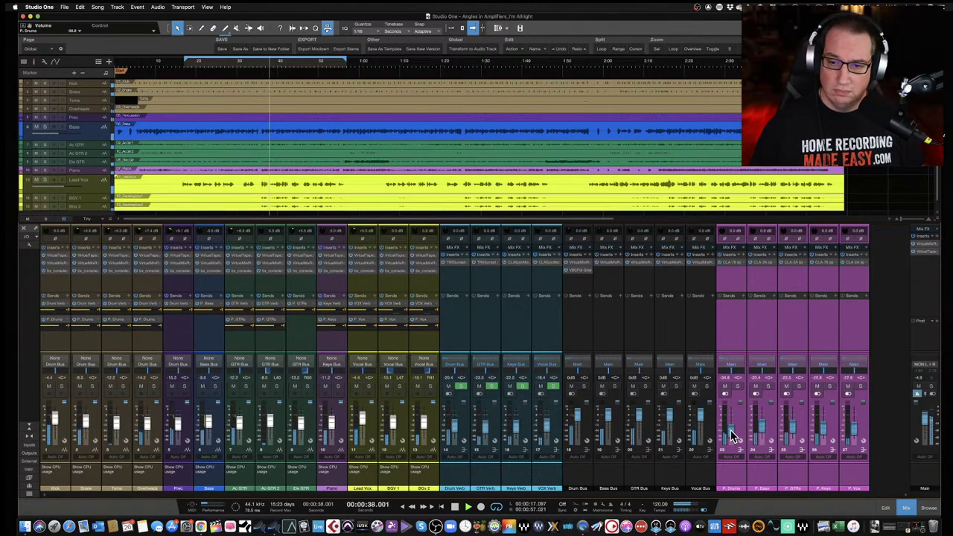
left_click(725, 389)
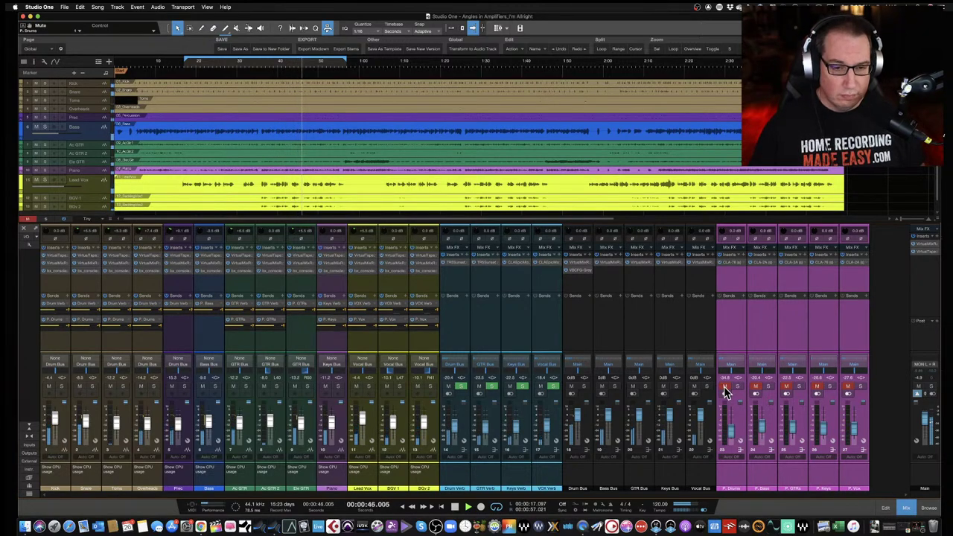
left_click(725, 388)
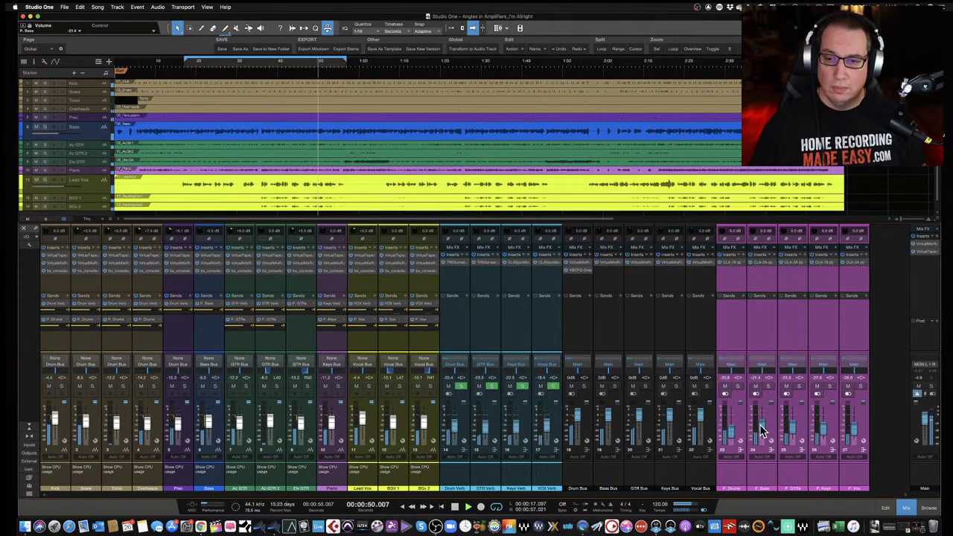
scroll(761, 431, "down", 2)
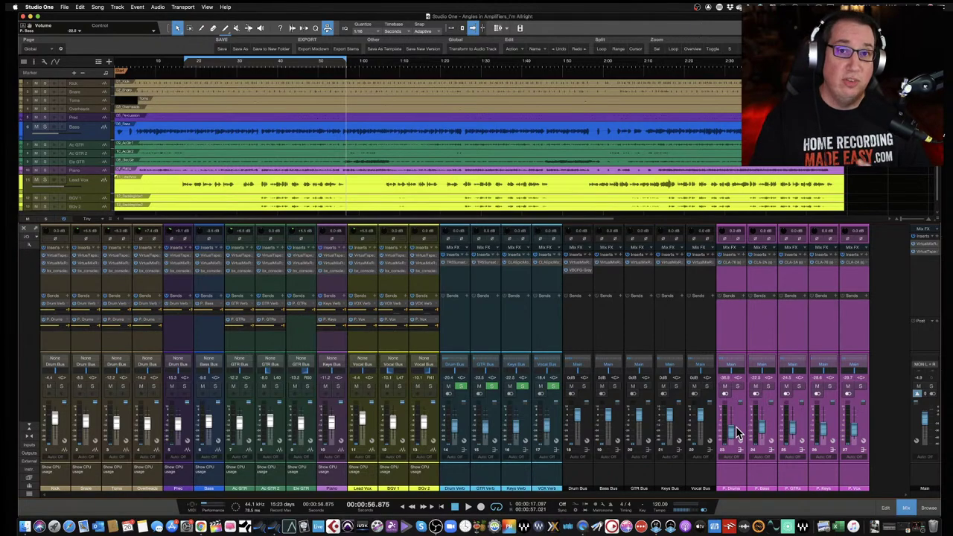
left_click(724, 279)
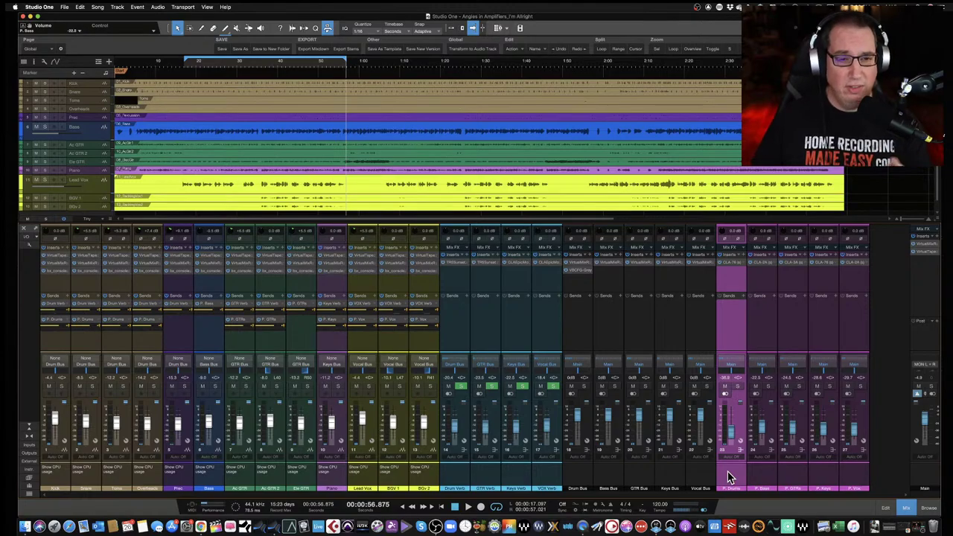
Open the CLA-76 compressor on P. Drums to review its settings and gain-reduction meter, and close it
left_click(729, 269)
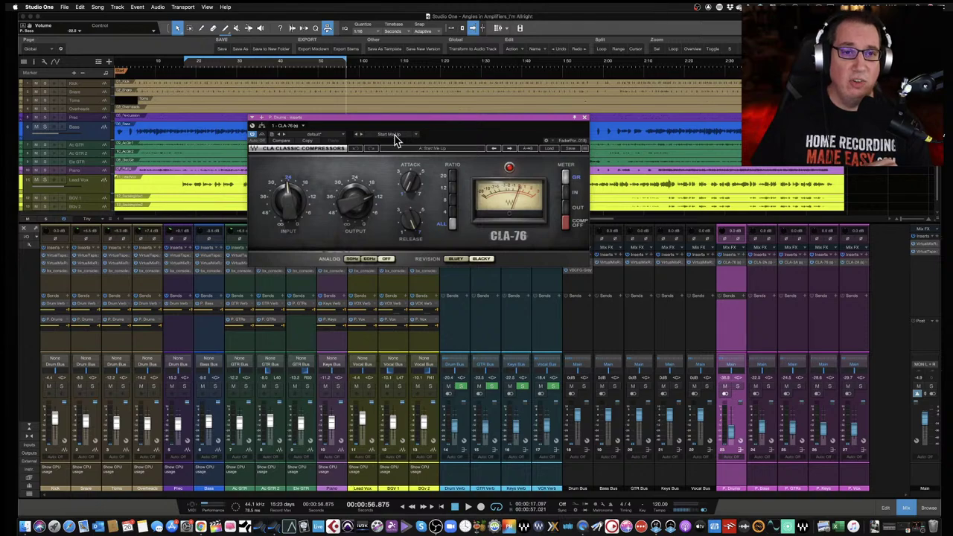
left_click_drag(395, 124, 351, 175)
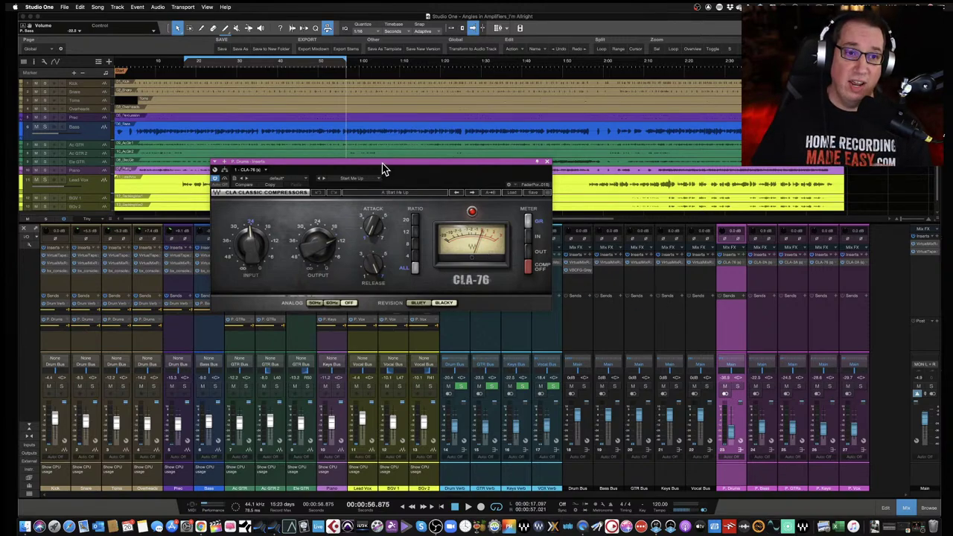
left_click_drag(381, 169, 378, 169)
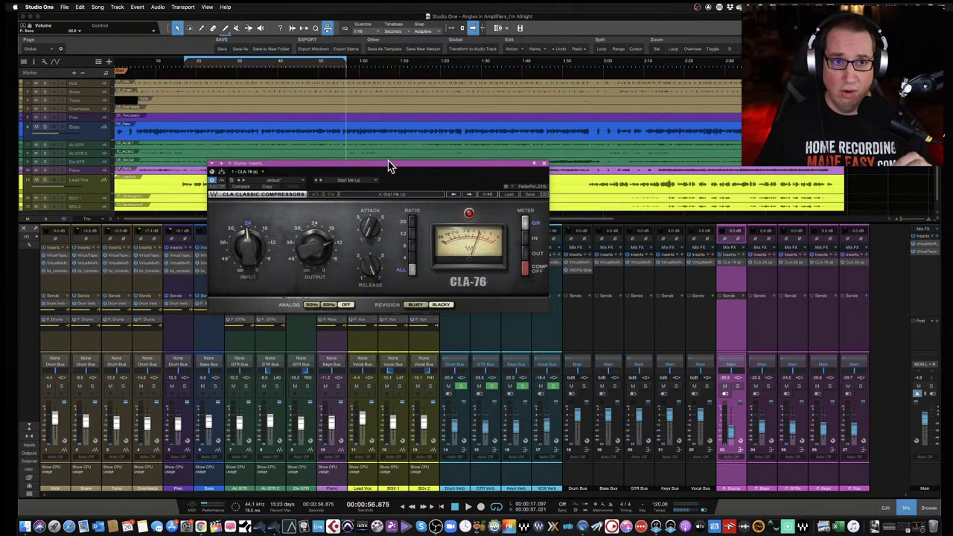
left_click_drag(387, 170, 385, 175)
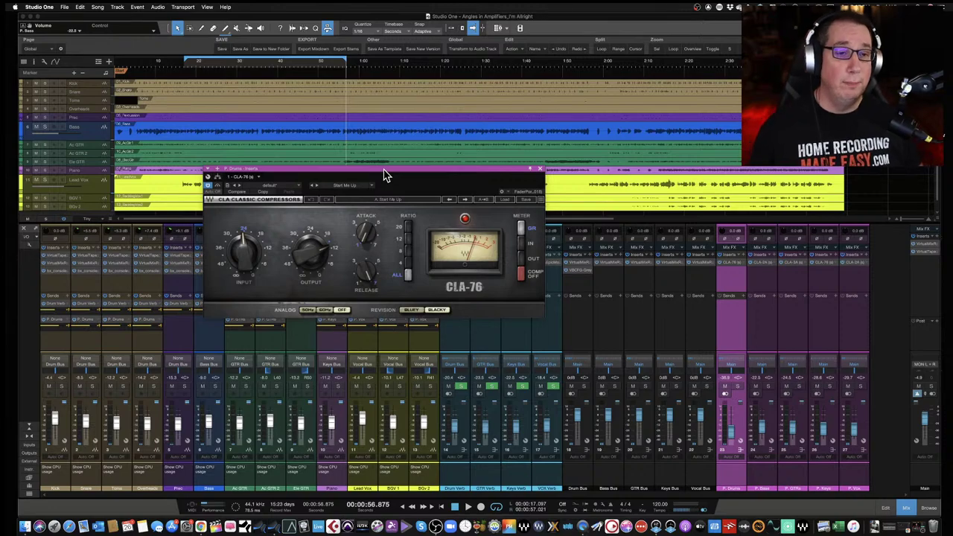
left_click_drag(382, 175, 358, 173)
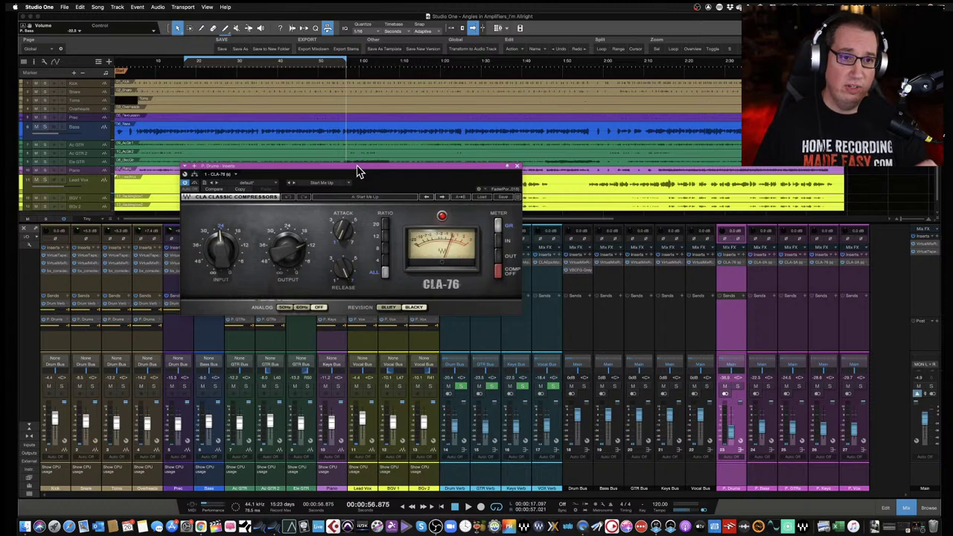
left_click_drag(357, 171, 352, 170)
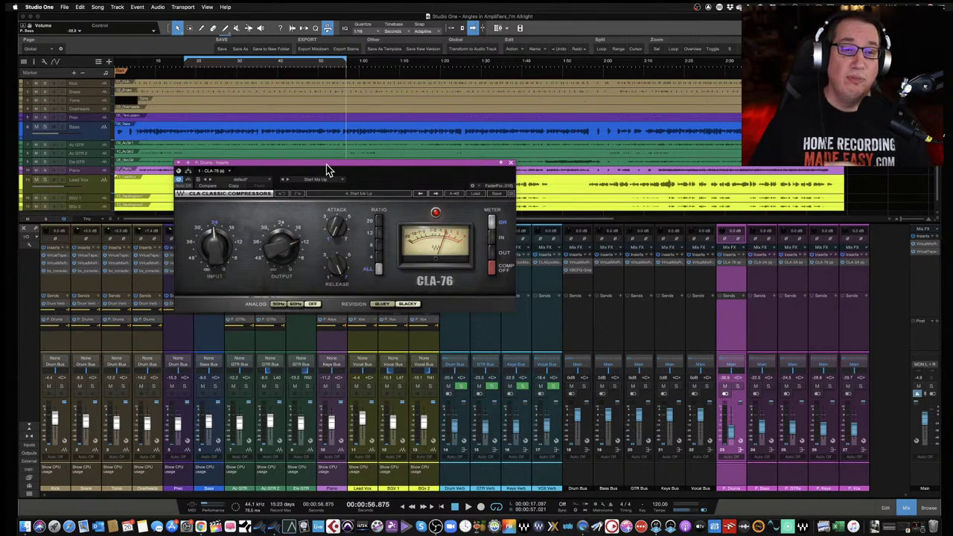
left_click(511, 165)
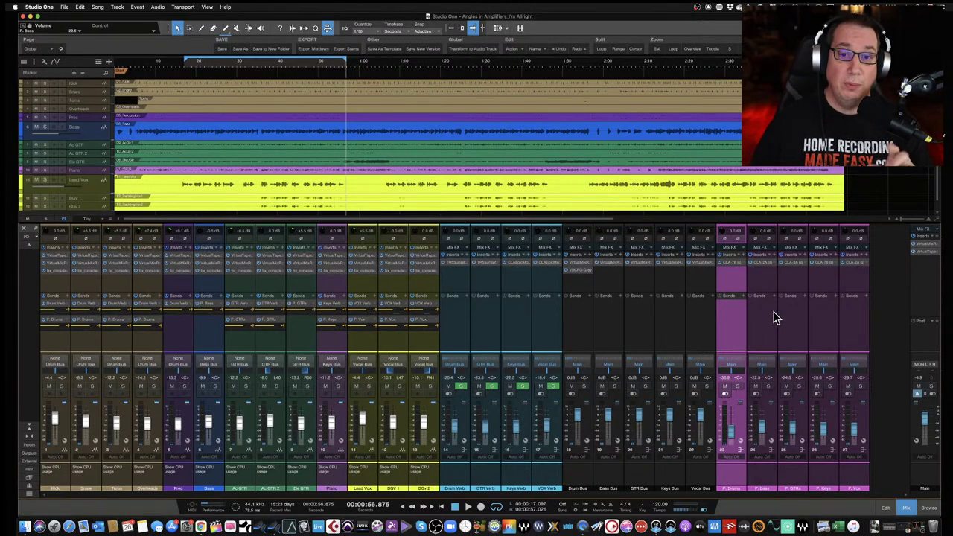
Open the VBC FG-Grey compressor on the Drum Bus to examine its controls, and place its window above the mixer inserts
left_click(576, 275)
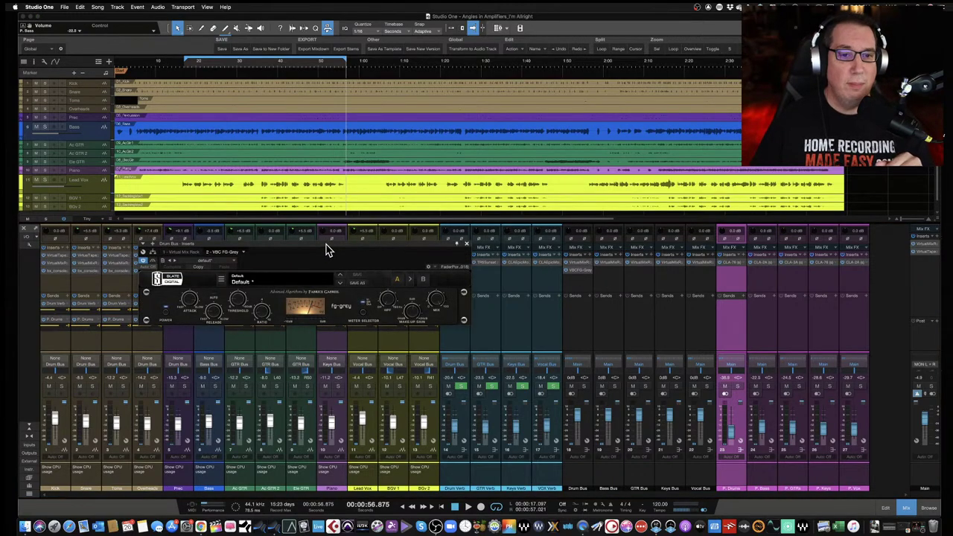
left_click_drag(326, 248, 395, 251)
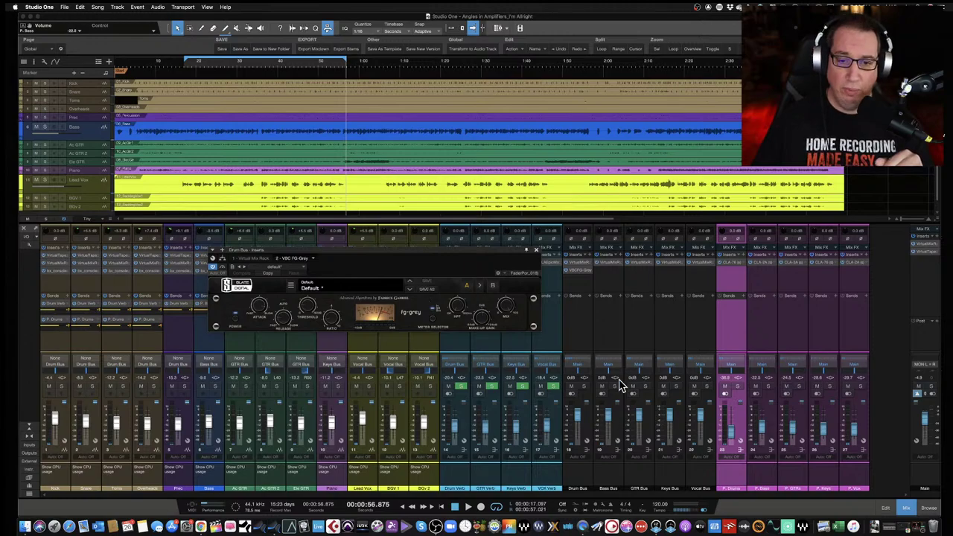
left_click(582, 335)
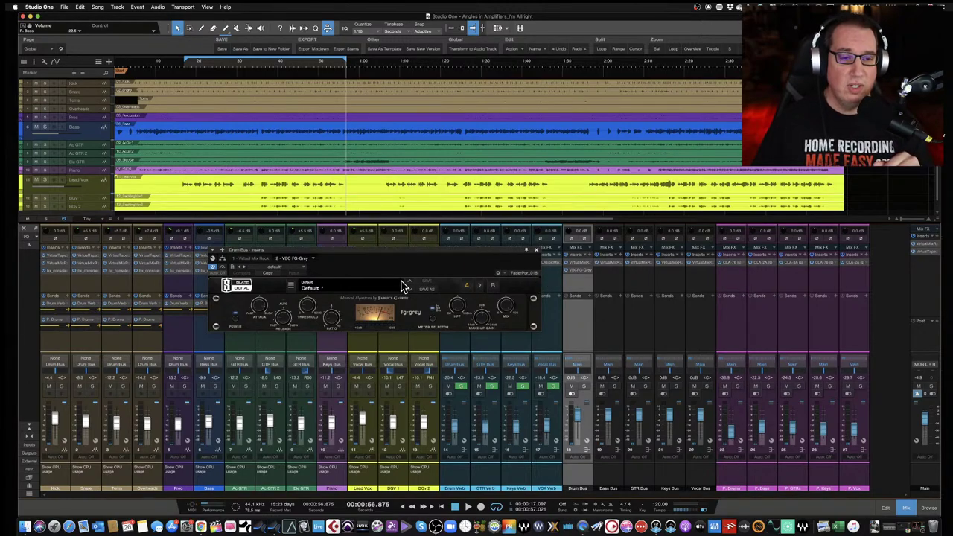
left_click_drag(376, 253, 372, 250)
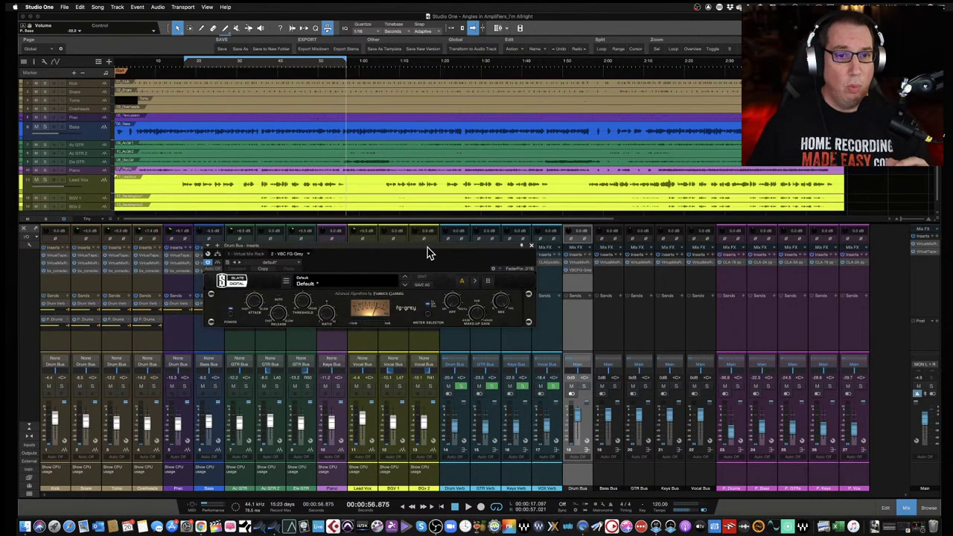
left_click_drag(425, 250, 408, 248)
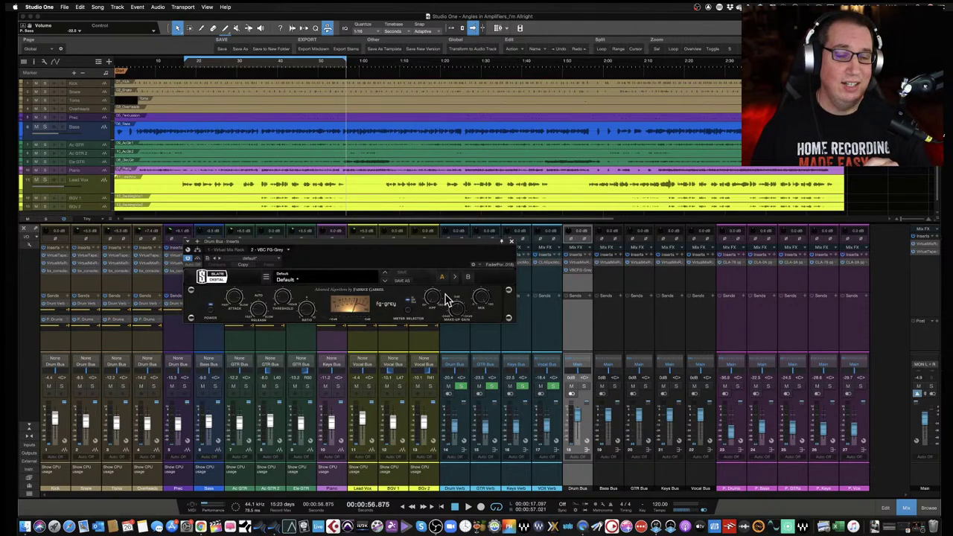
left_click_drag(392, 246, 365, 208)
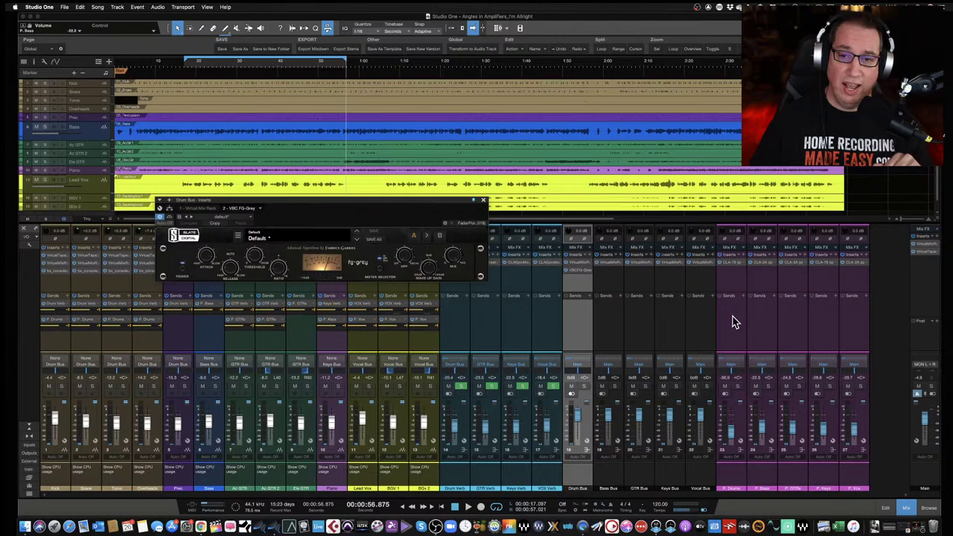
Open the P. Drums CLA-76 below the Drum Bus FG-Grey to compare both compressors, and close both plug-in windows
left_click(735, 356)
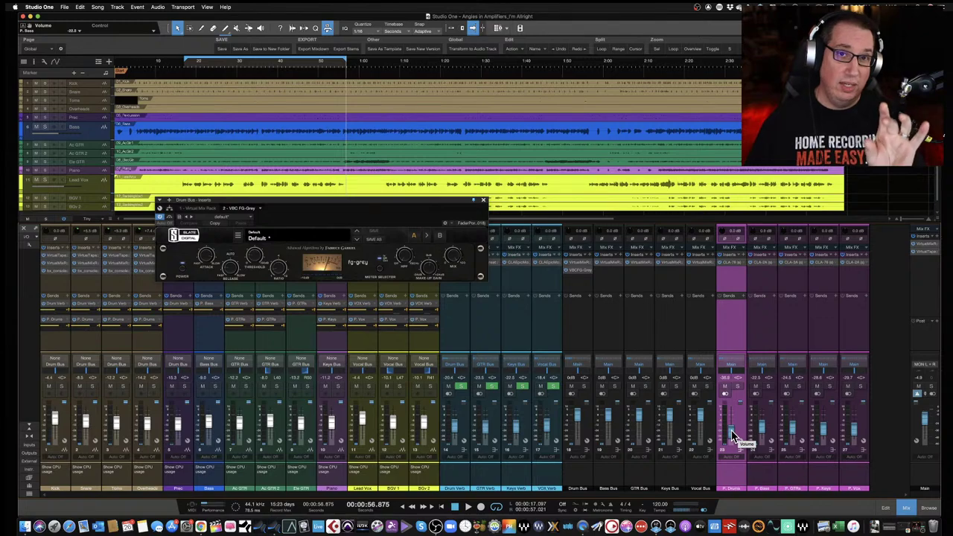
left_click(730, 266)
left_click_drag(381, 166, 340, 304)
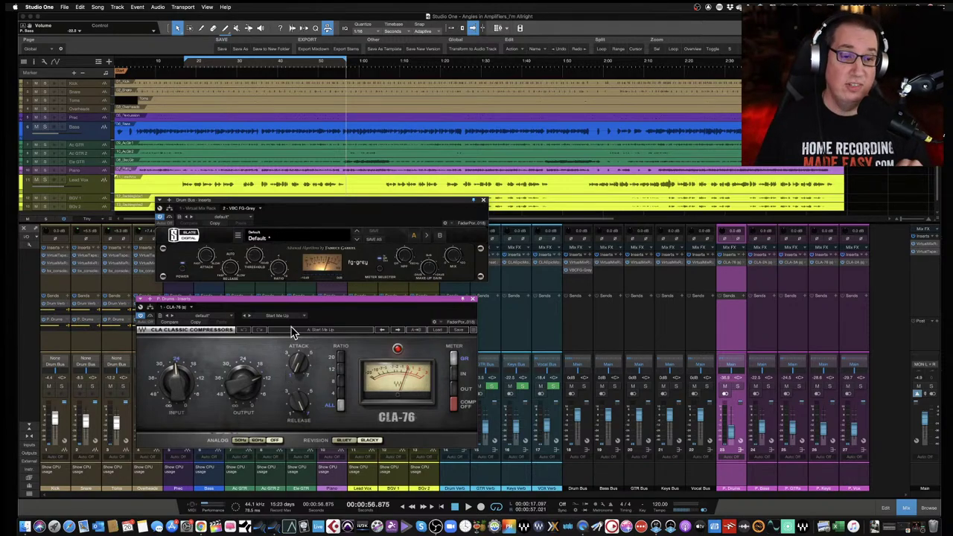
left_click_drag(280, 304, 283, 303)
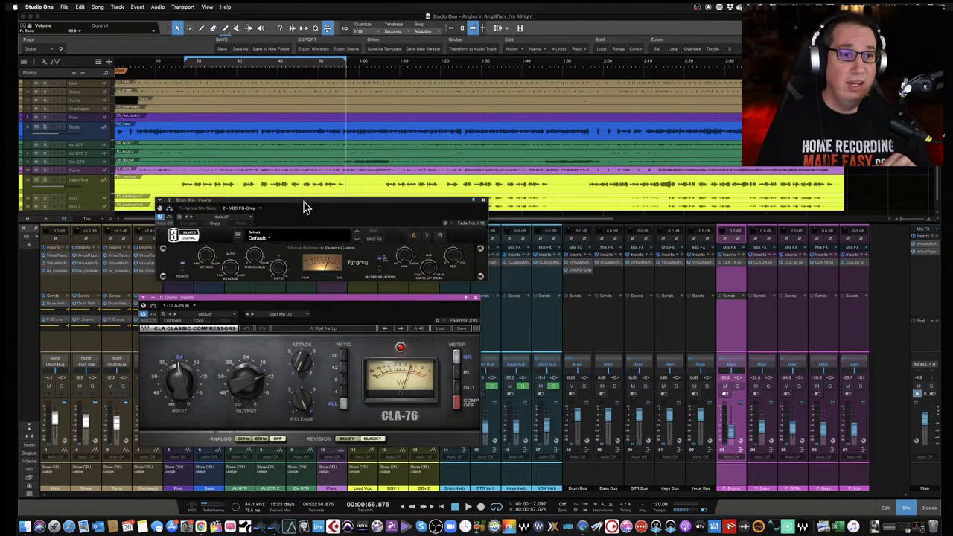
left_click_drag(304, 206, 304, 137)
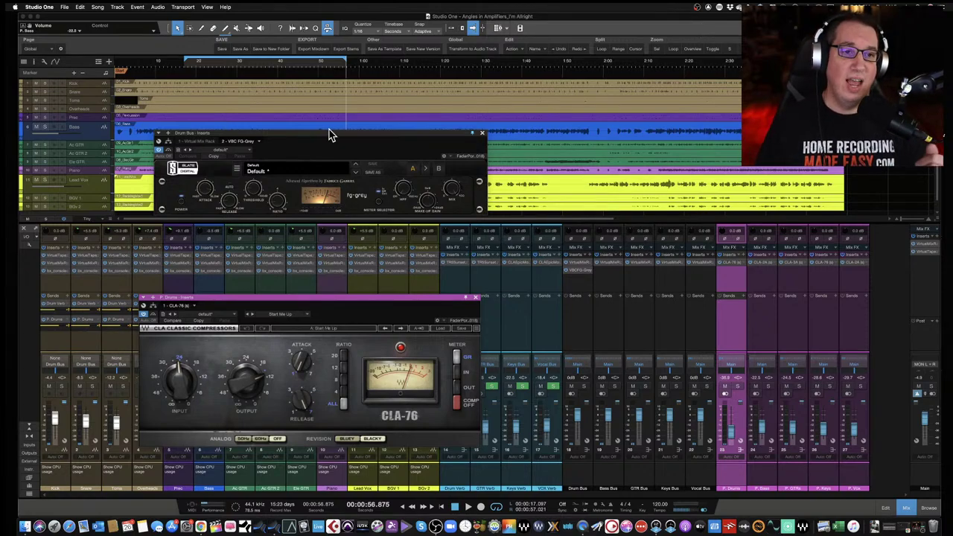
left_click_drag(326, 137, 324, 137)
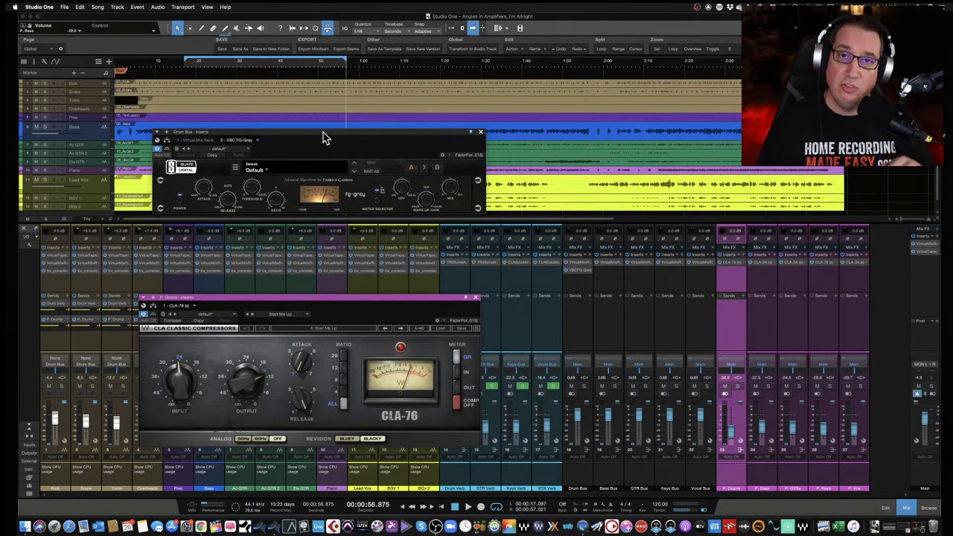
left_click_drag(328, 299, 333, 262)
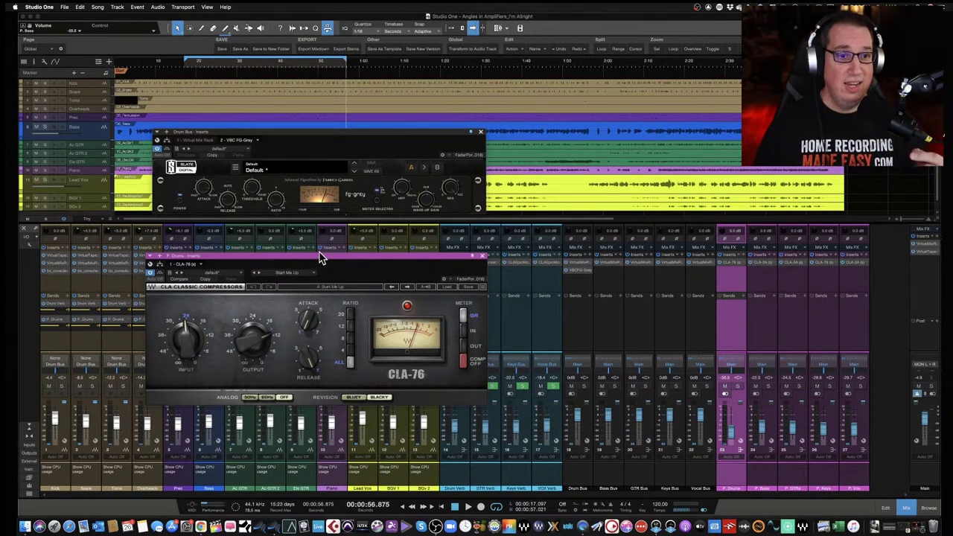
left_click_drag(320, 260, 316, 255)
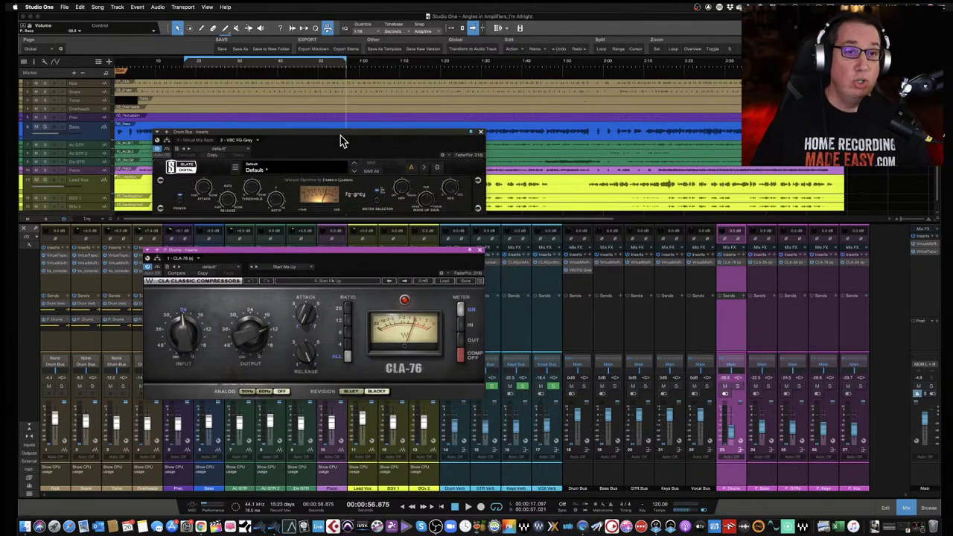
left_click_drag(340, 140, 338, 130)
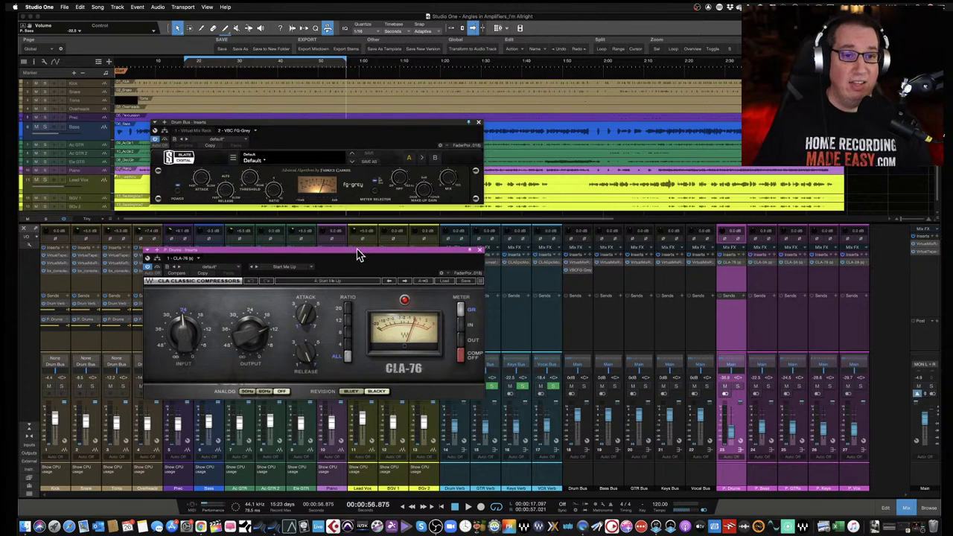
left_click_drag(358, 253, 358, 249)
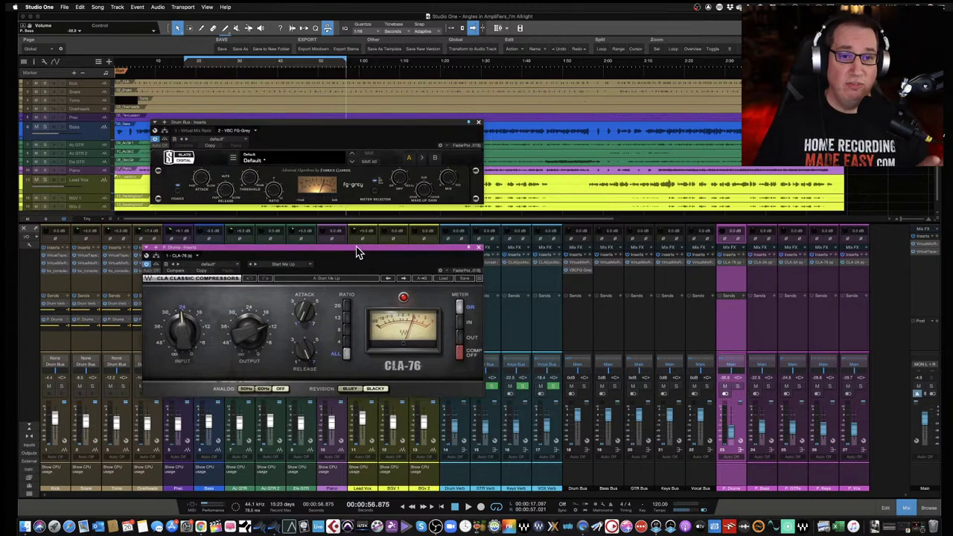
left_click(479, 123)
left_click(478, 248)
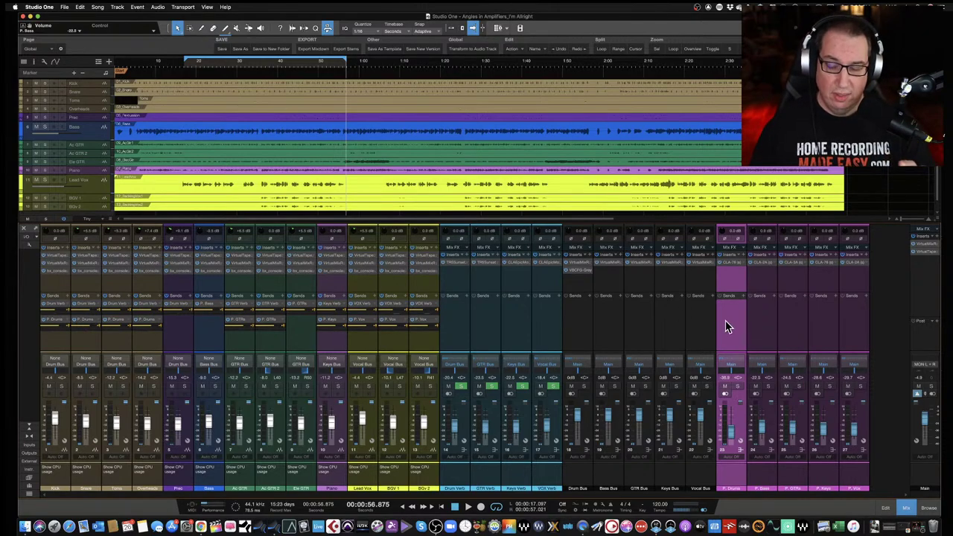
Select all five P. channels and try them at different levels together, leaving P. Drums at about -37.9 dB
left_click(852, 329, "shift")
left_click_drag(851, 434, 855, 437)
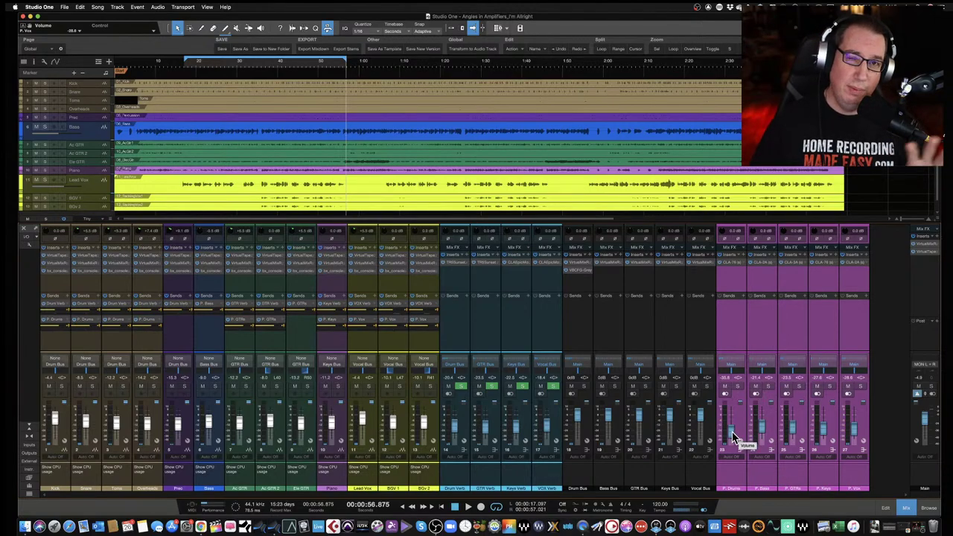
left_click_drag(733, 440, 733, 439)
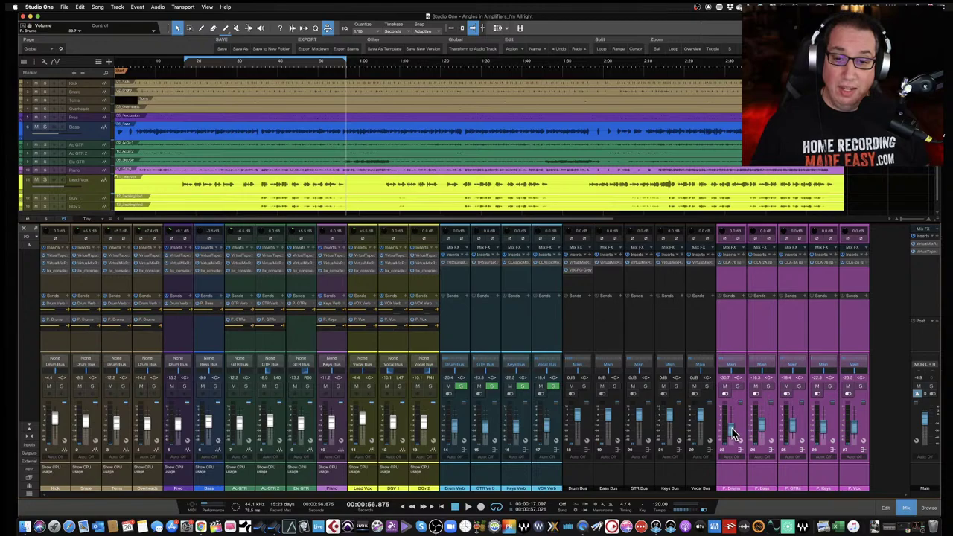
scroll(733, 434, "down", 1)
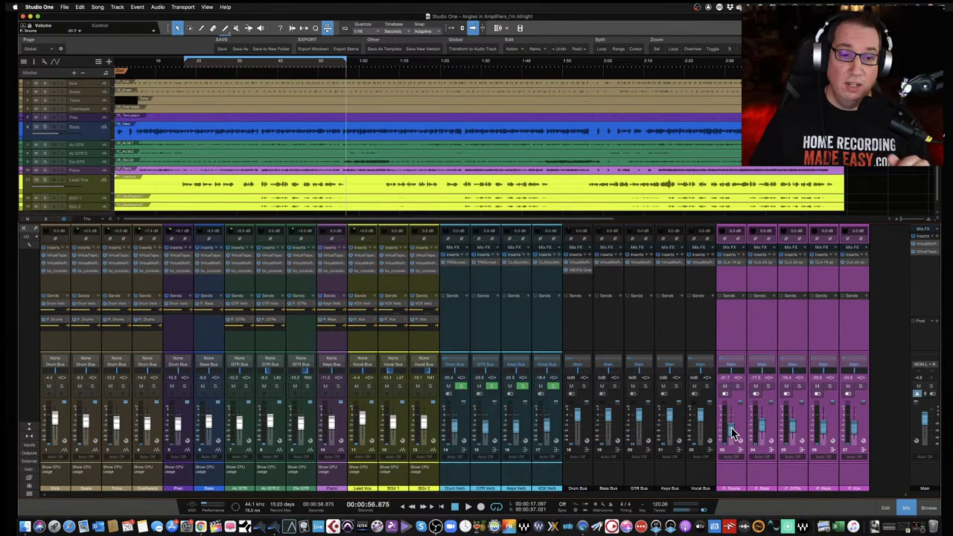
left_click_drag(734, 433, 734, 435)
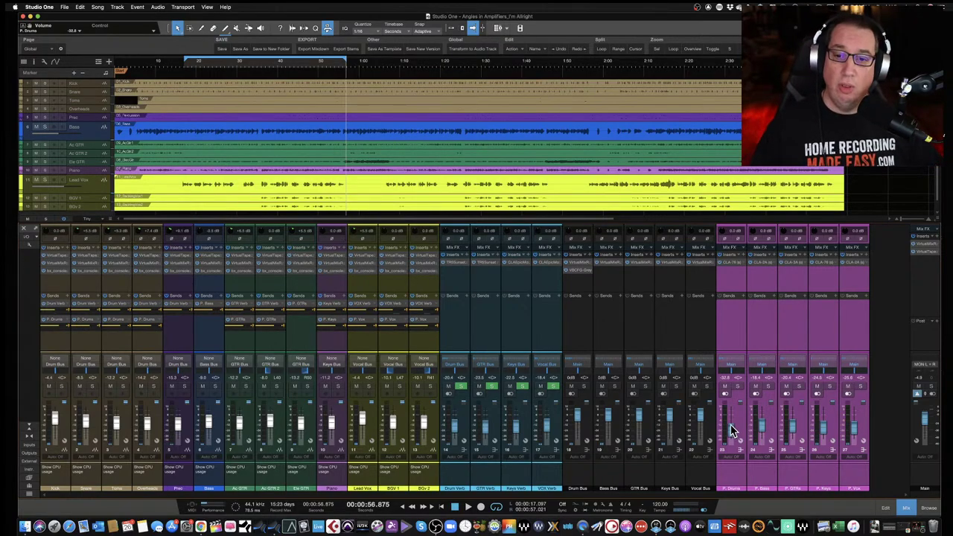
left_click_drag(733, 436, 732, 438)
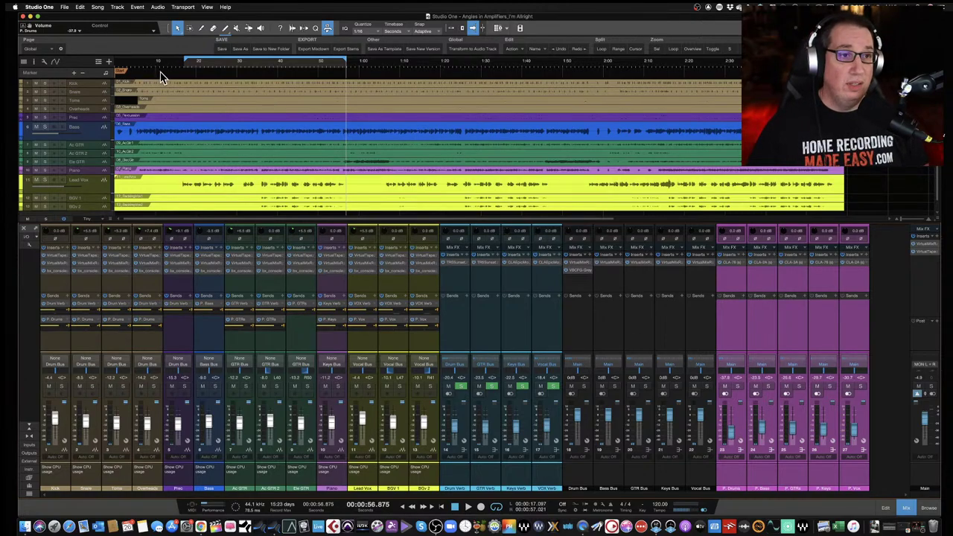
Play the mix from the loop start, lower the grouped P. channels by about 1 dB, and mute all five
left_click(187, 64)
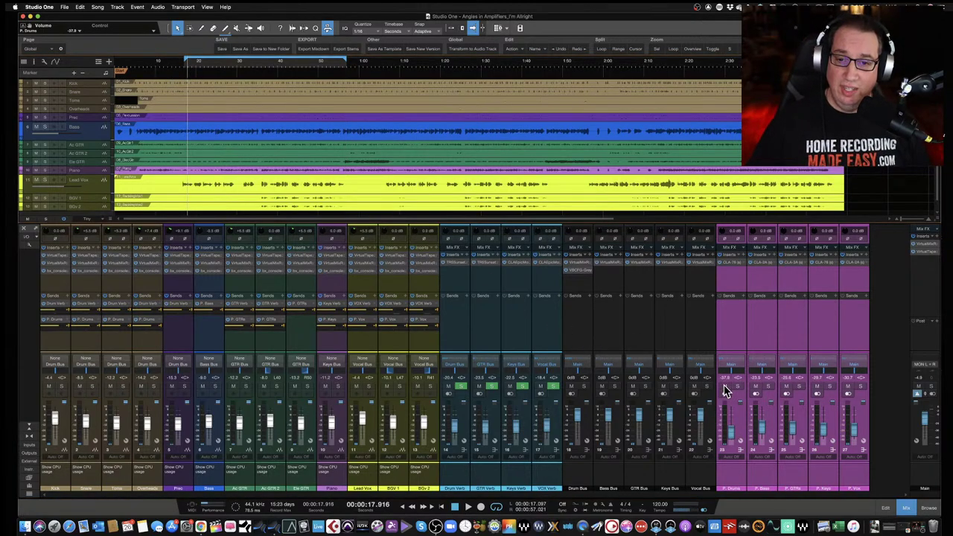
key("space")
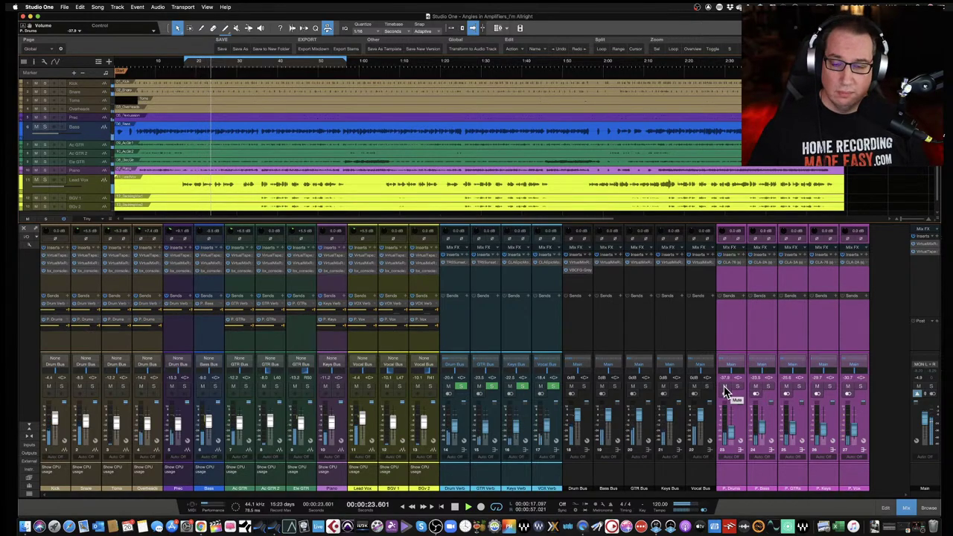
left_click(726, 388)
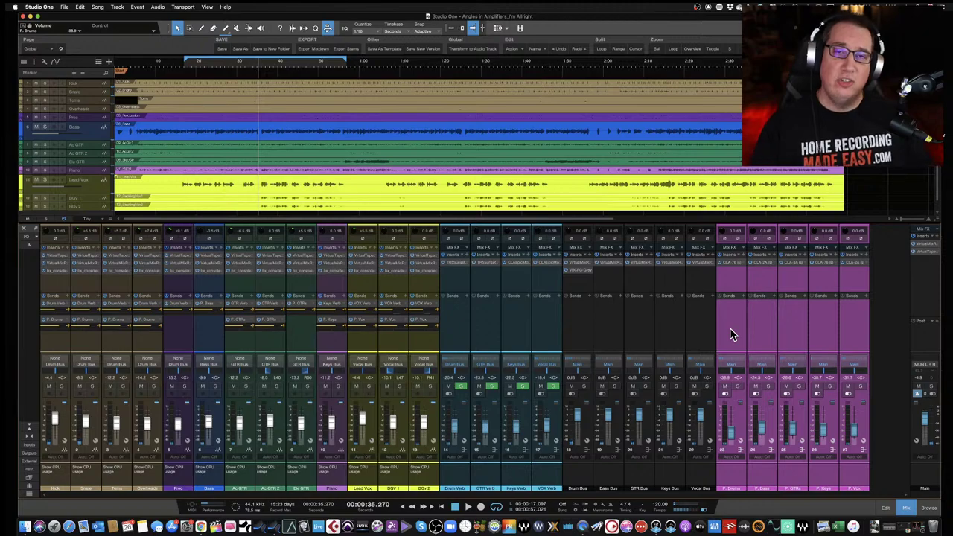
left_click(724, 387)
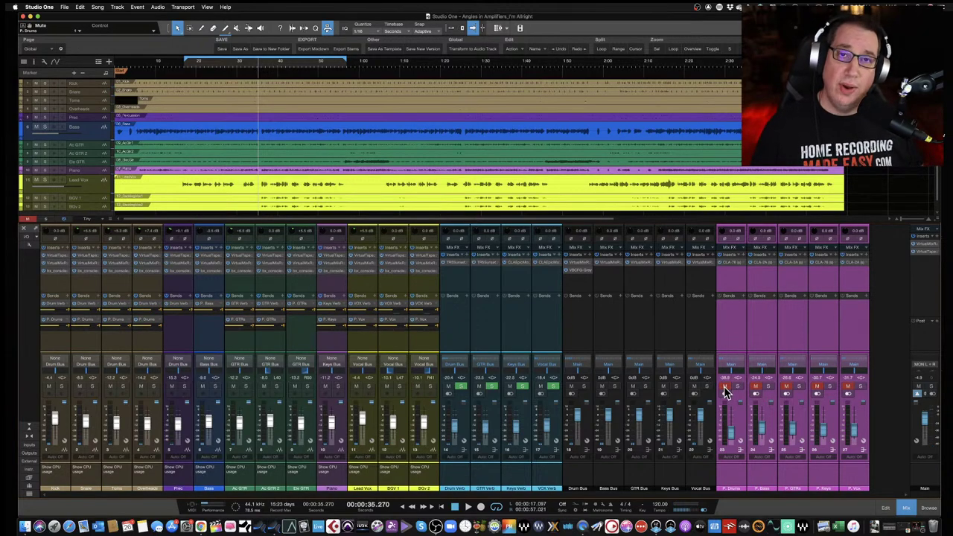
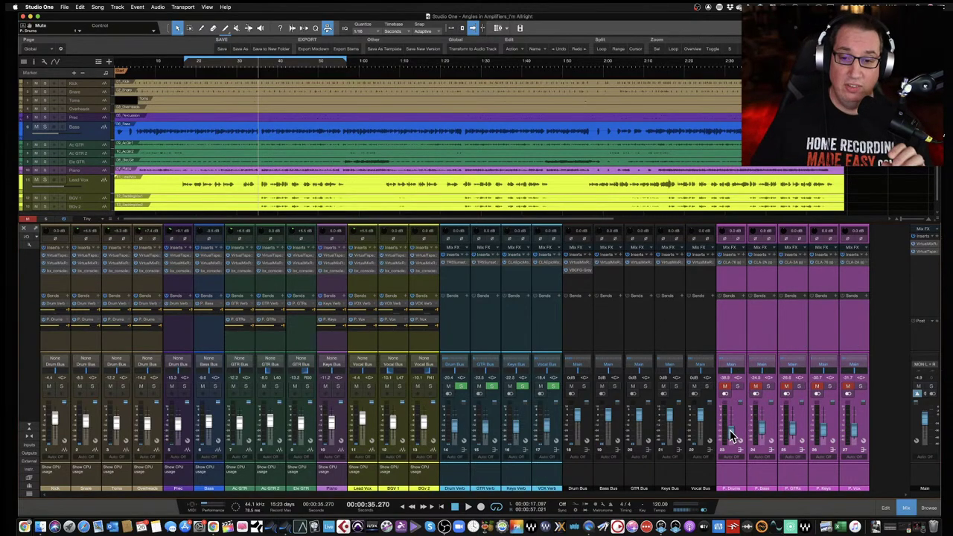
Lower the grouped P. channels until P. Drums sits at about -40 dB, and open the CLA-76 on P. Drums
left_click_drag(732, 438, 732, 439)
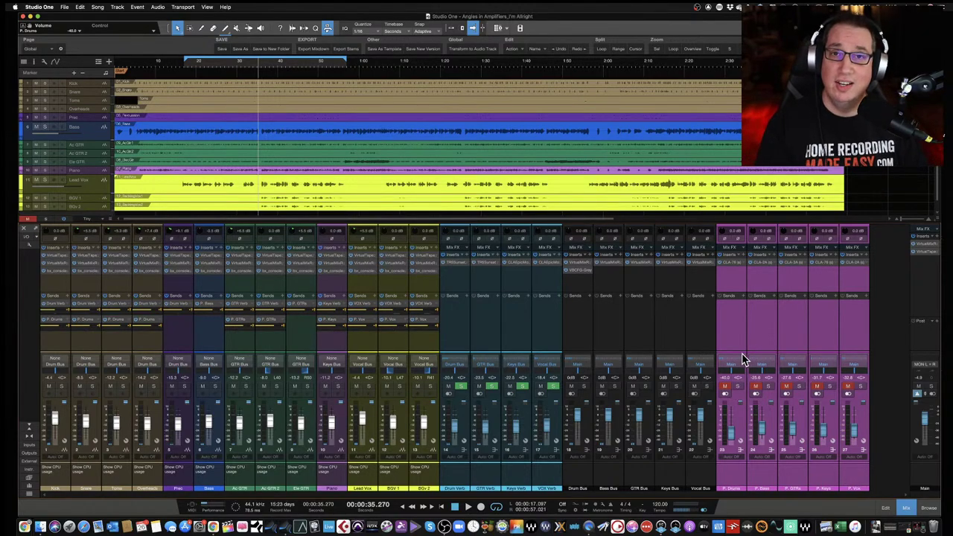
left_click(734, 267)
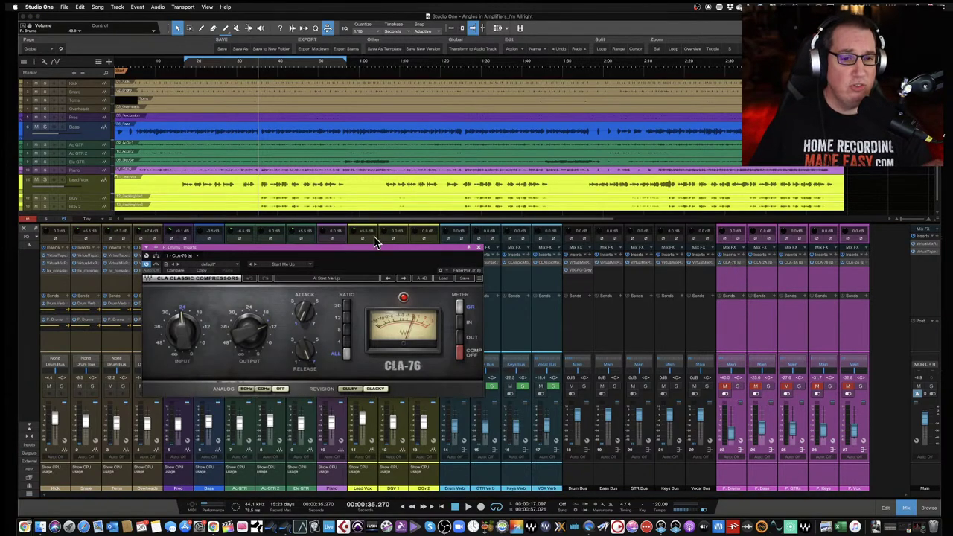
Close and reopen the CLA-76 on P. Drums, and move its window up over the arrangement, clear of the channel faders
left_click(479, 248)
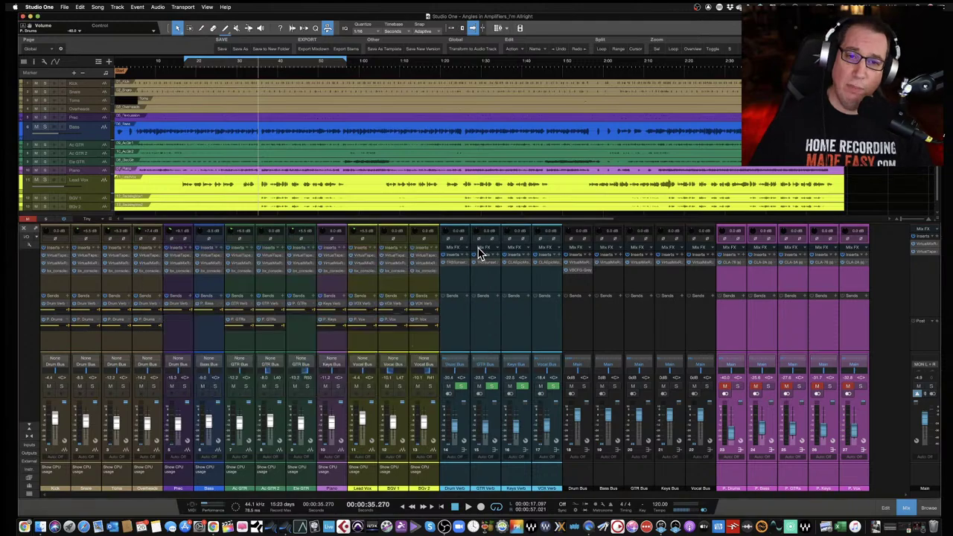
left_click(730, 268)
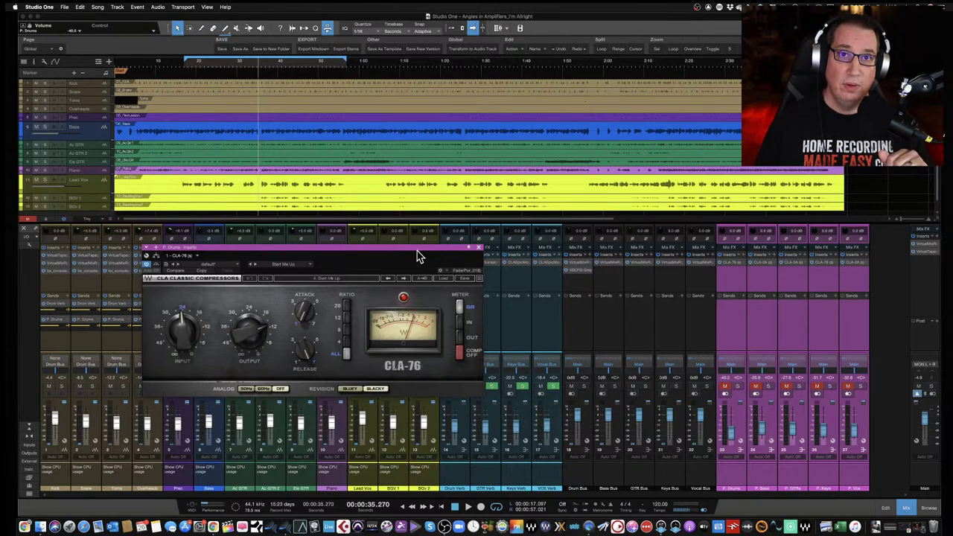
left_click_drag(415, 255, 422, 234)
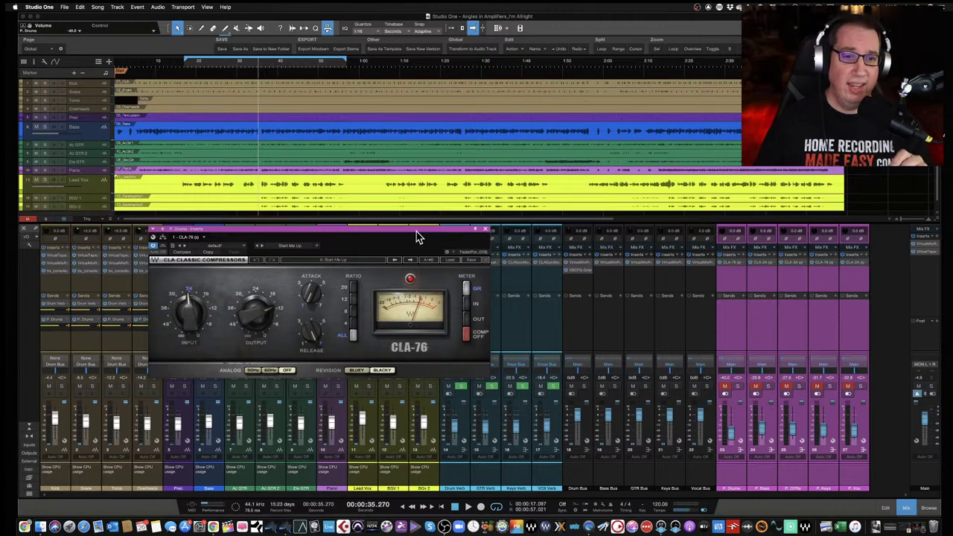
left_click_drag(421, 232, 415, 197)
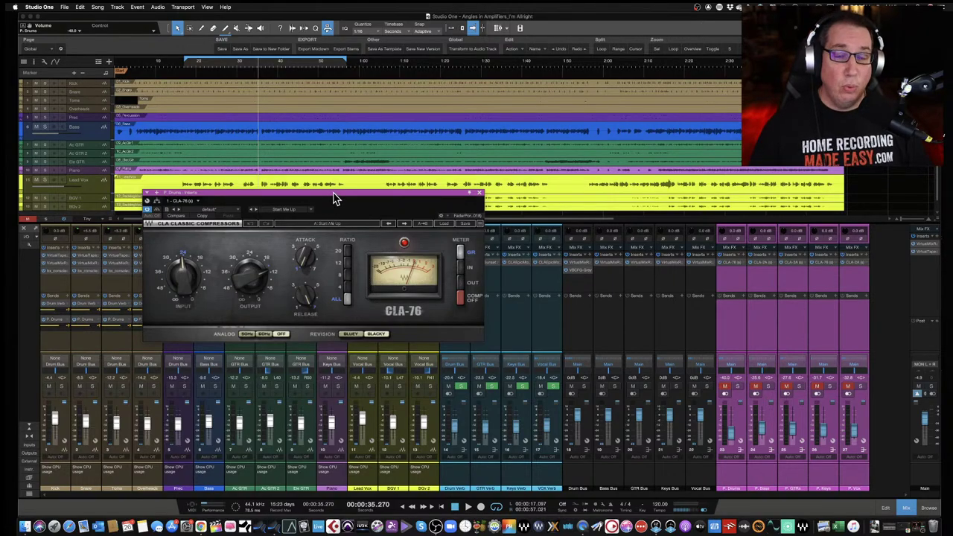
left_click_drag(337, 197, 353, 192)
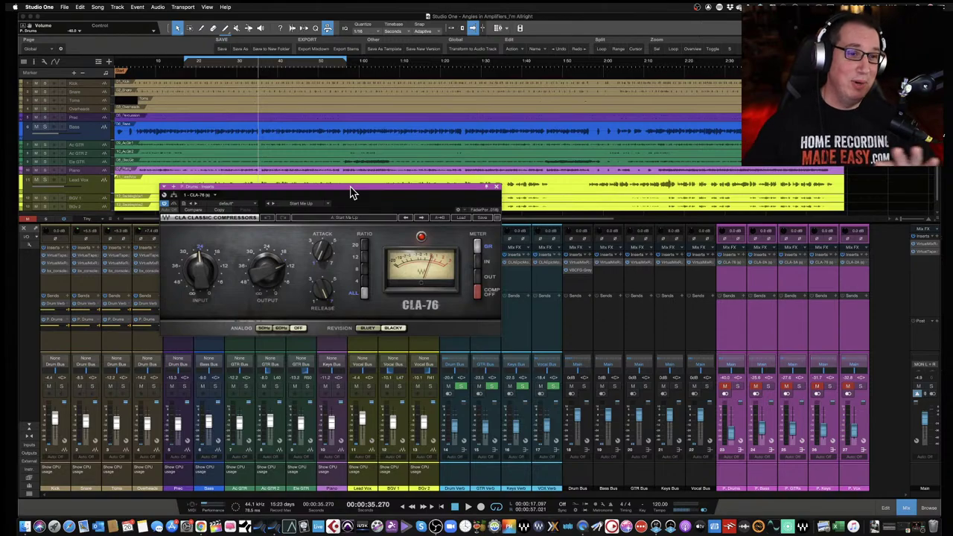
left_click_drag(336, 192, 336, 167)
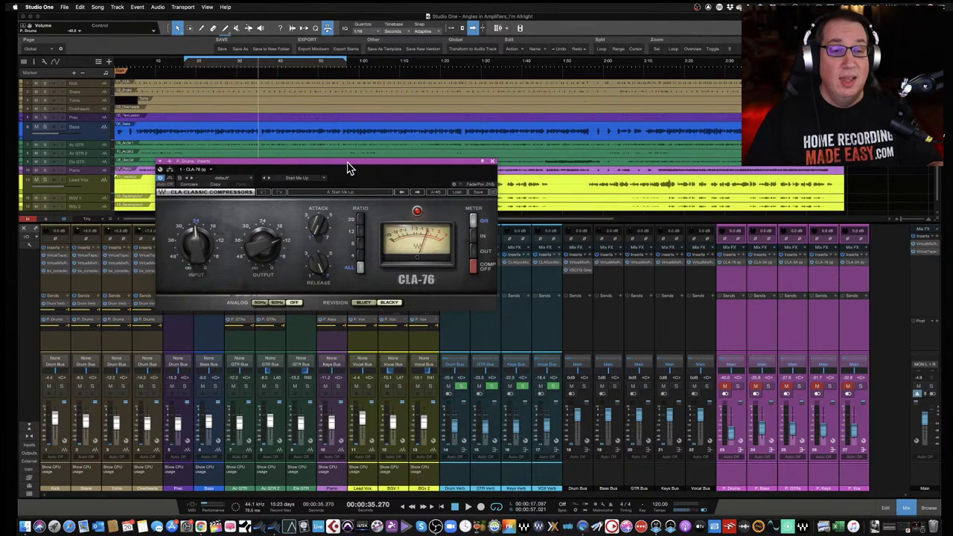
left_click_drag(347, 168, 345, 172)
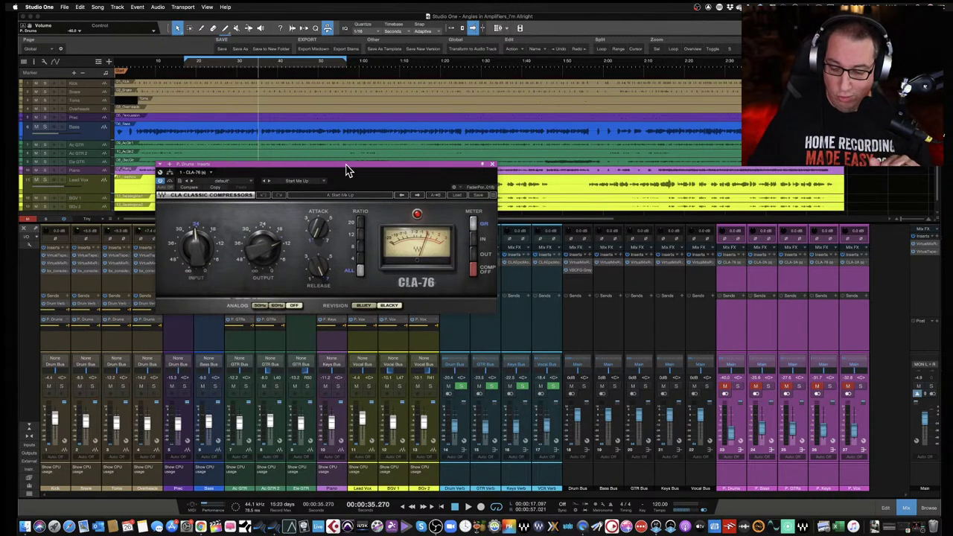
left_click_drag(315, 170, 312, 171)
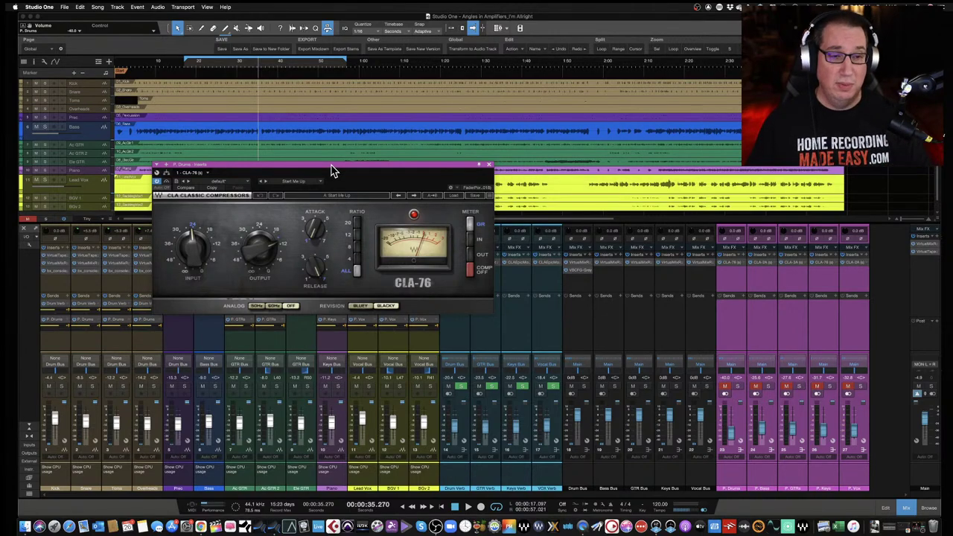
left_click_drag(332, 170, 335, 169)
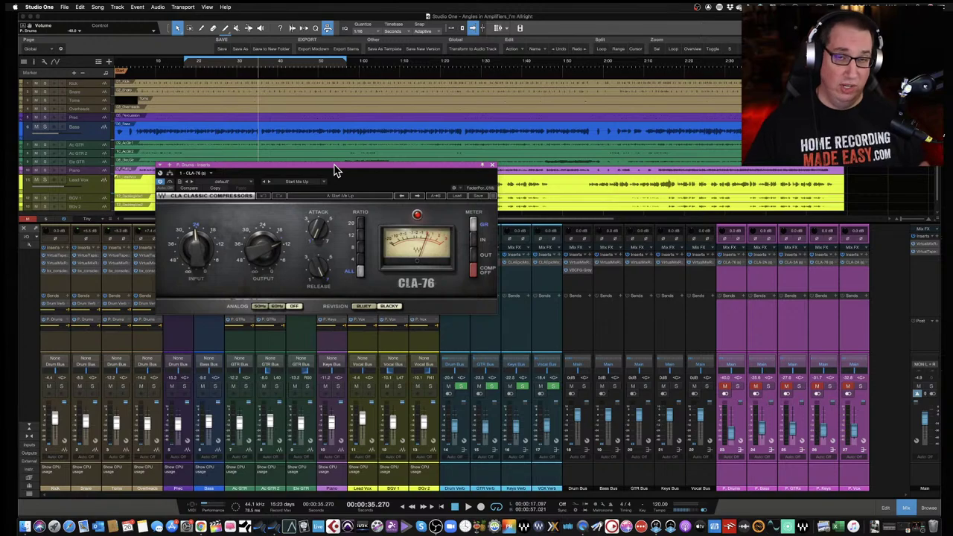
Compare the Bluey and Blacky revisions of the P. Drums CLA-76, leave it on Blacky, and close the plug-in window
left_click(363, 306)
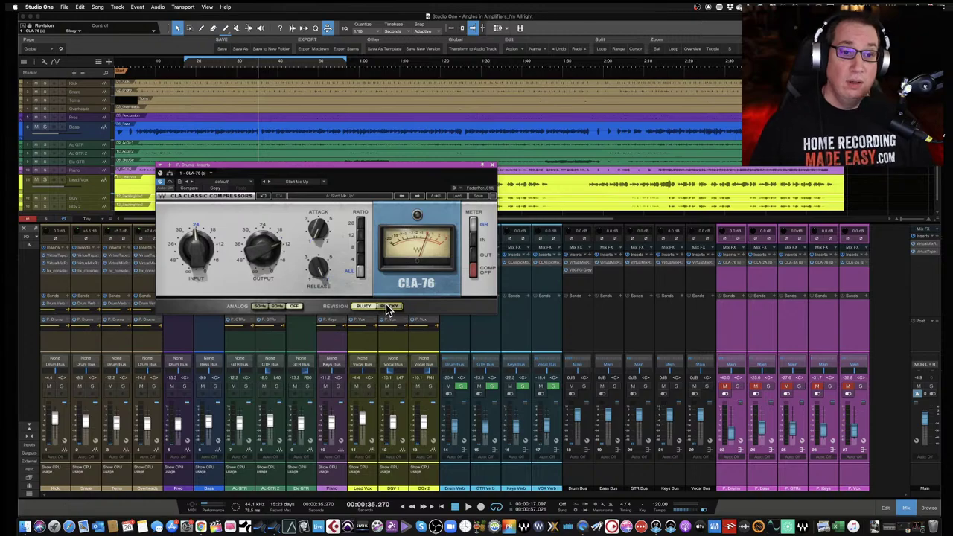
left_click(389, 306)
left_click(365, 306)
left_click(389, 306)
left_click(365, 307)
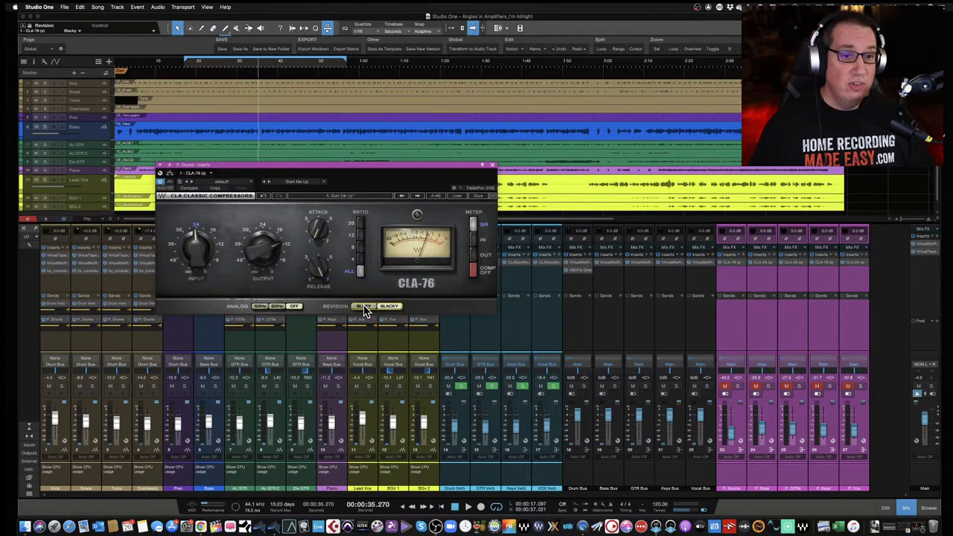
left_click(391, 306)
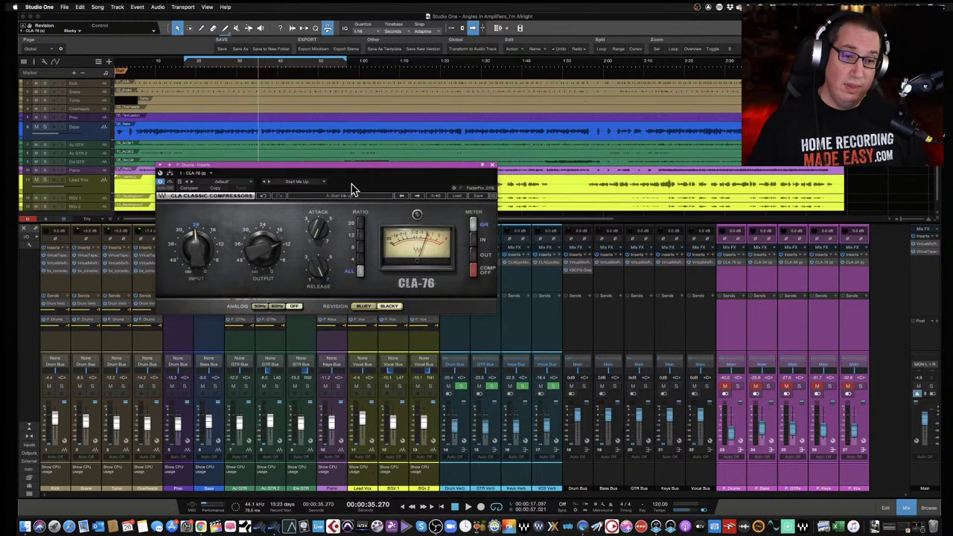
left_click(369, 306)
left_click(389, 306)
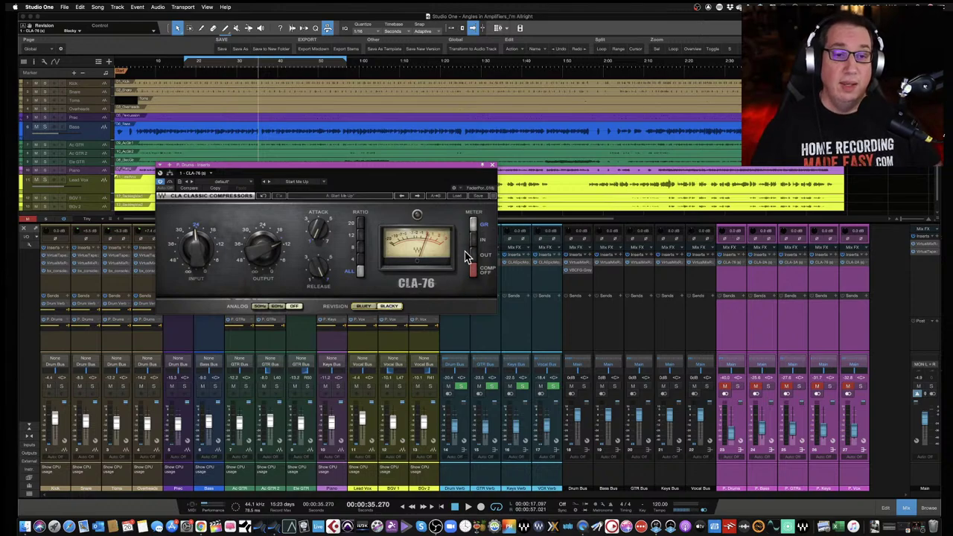
left_click(492, 164)
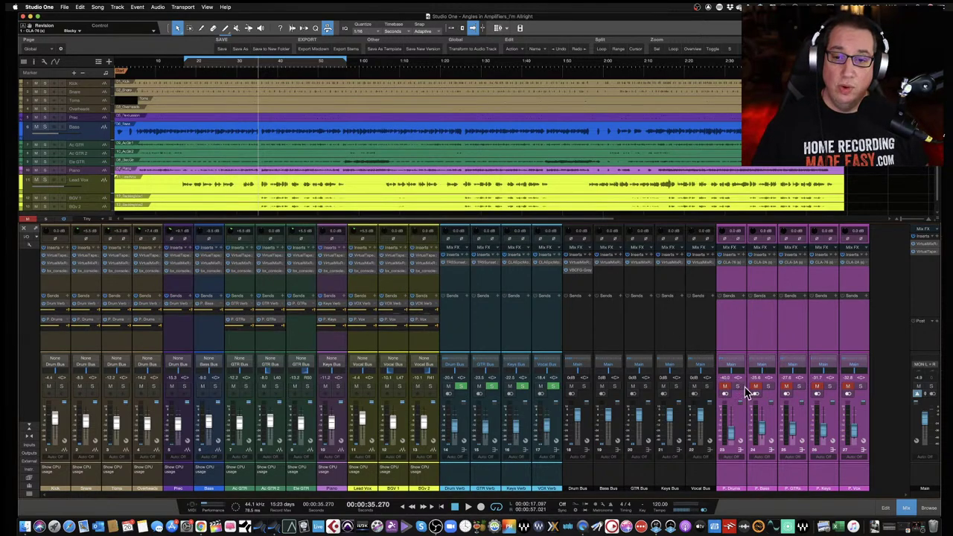
Play from the loop start with the five P. channels unmuted, lower them together until P. Drums sits at about -42 dB, and save the song
left_click(188, 63)
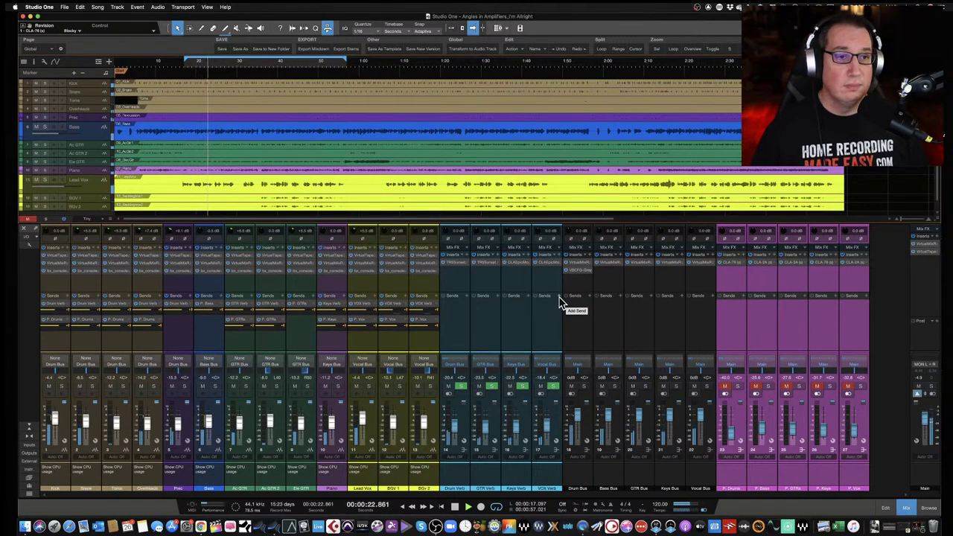
left_click(724, 387)
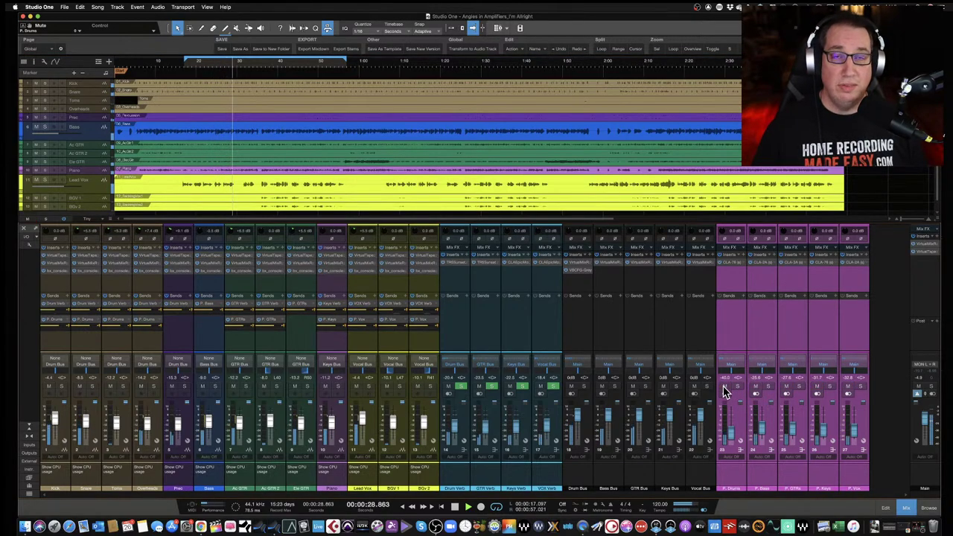
left_click_drag(725, 434, 730, 438)
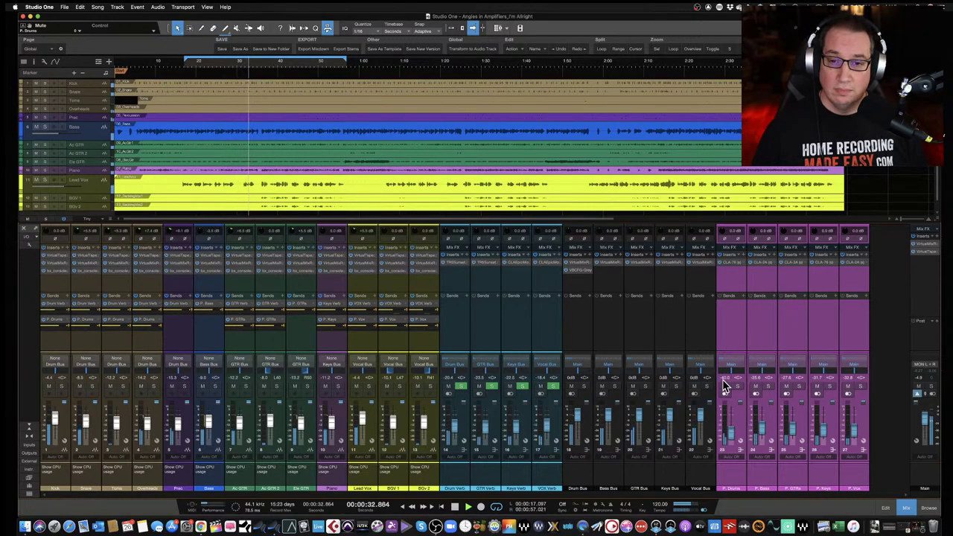
left_click_drag(732, 431, 734, 436)
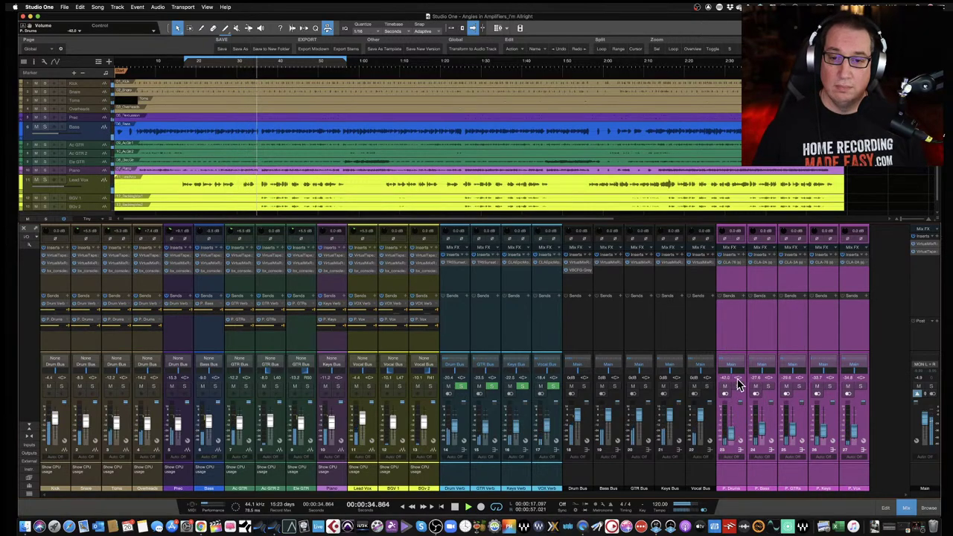
left_click(726, 389)
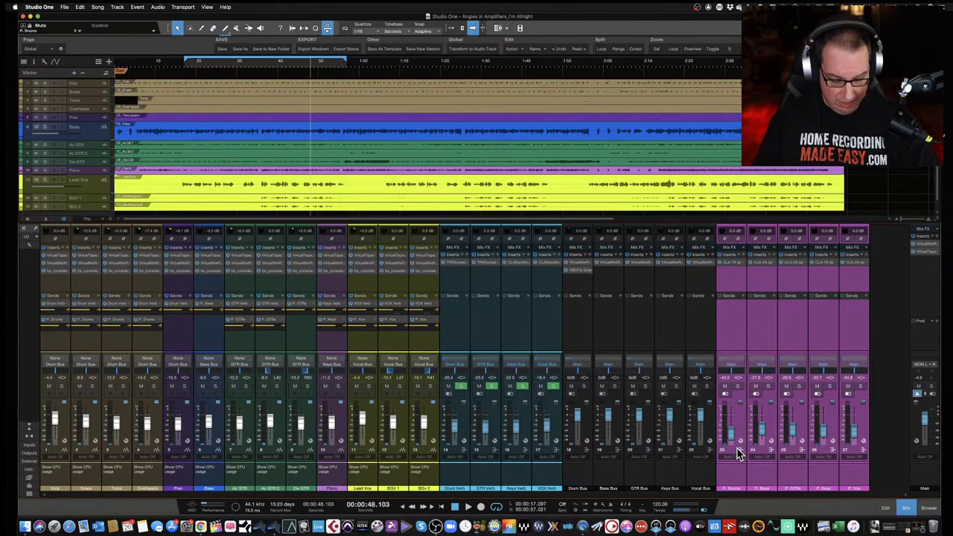
key("super+s")
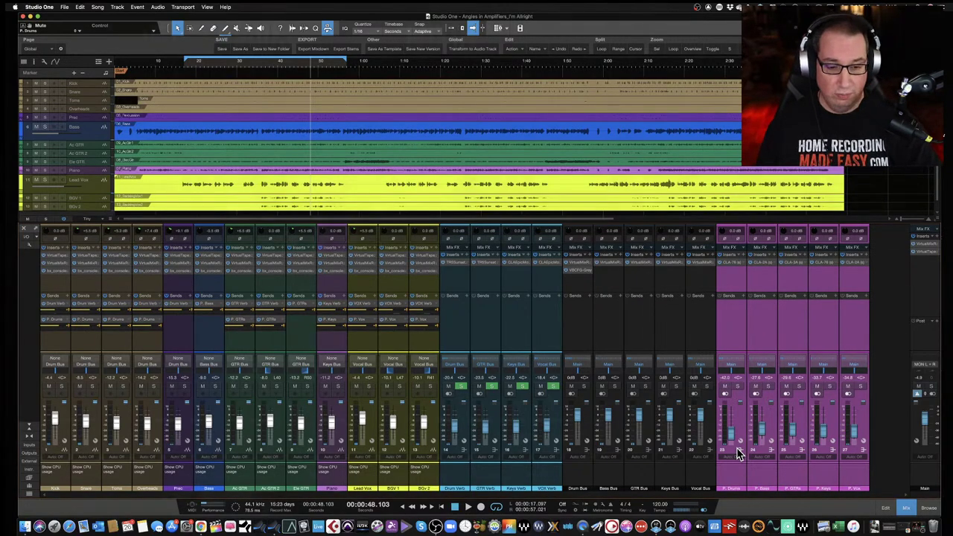